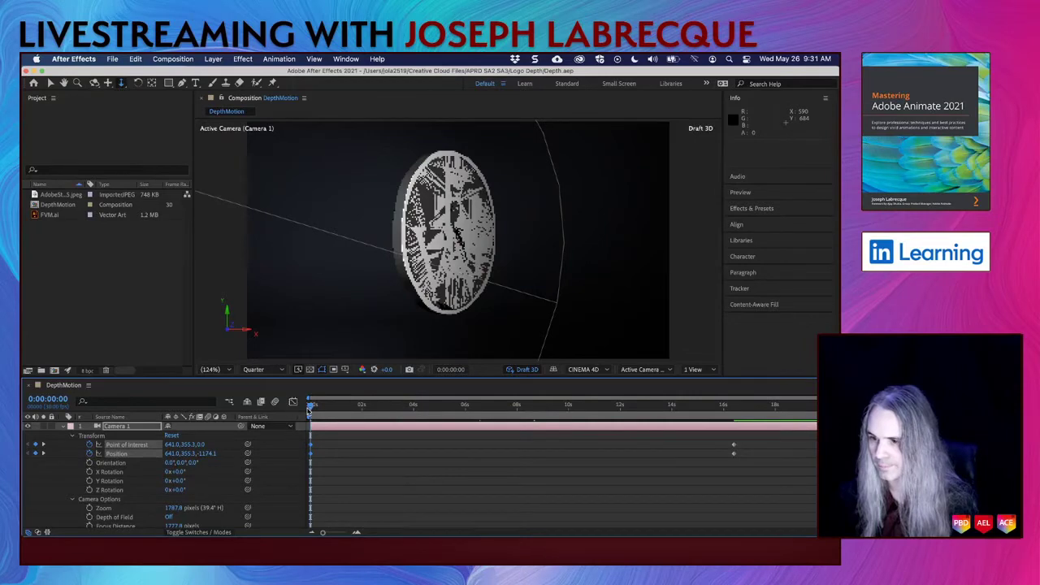
Step: At the start of the timeline, move the FVM Outlines logo layer horizontally to an X position of 645.3
drag(310, 405, 278, 400)
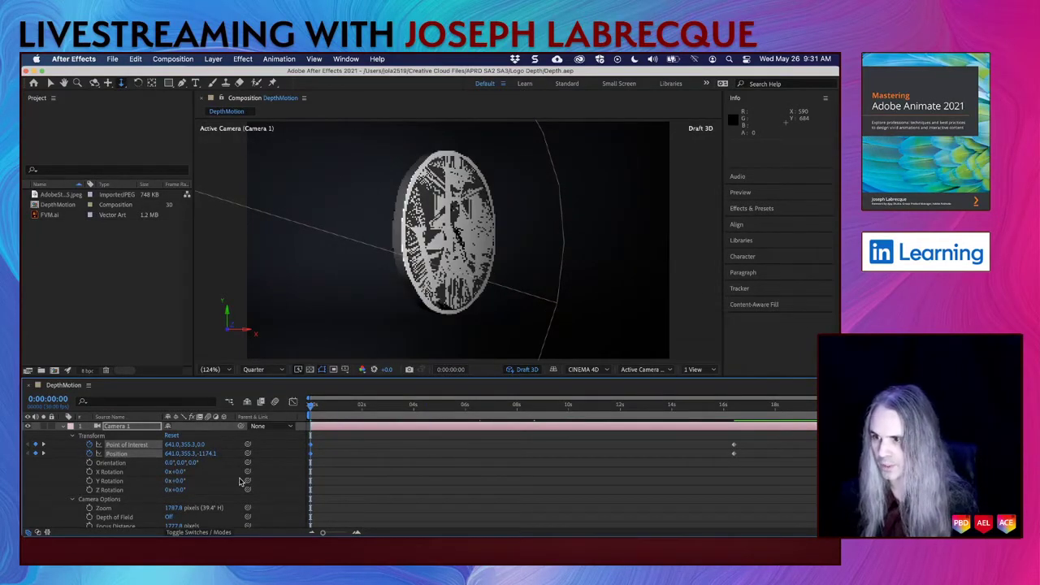
scroll(240, 482, down, 10)
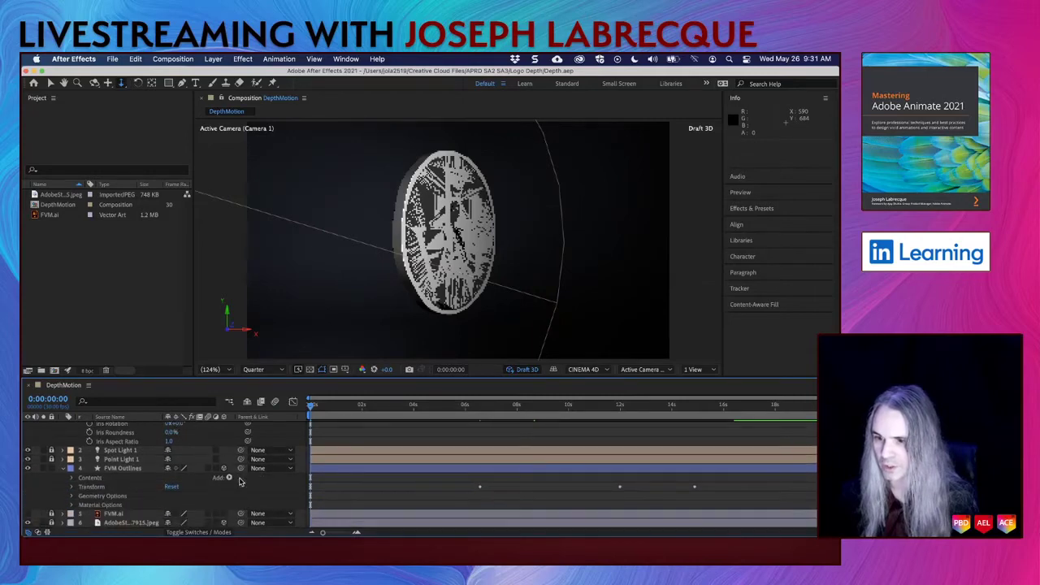
click(71, 486)
scroll(131, 492, down, 3)
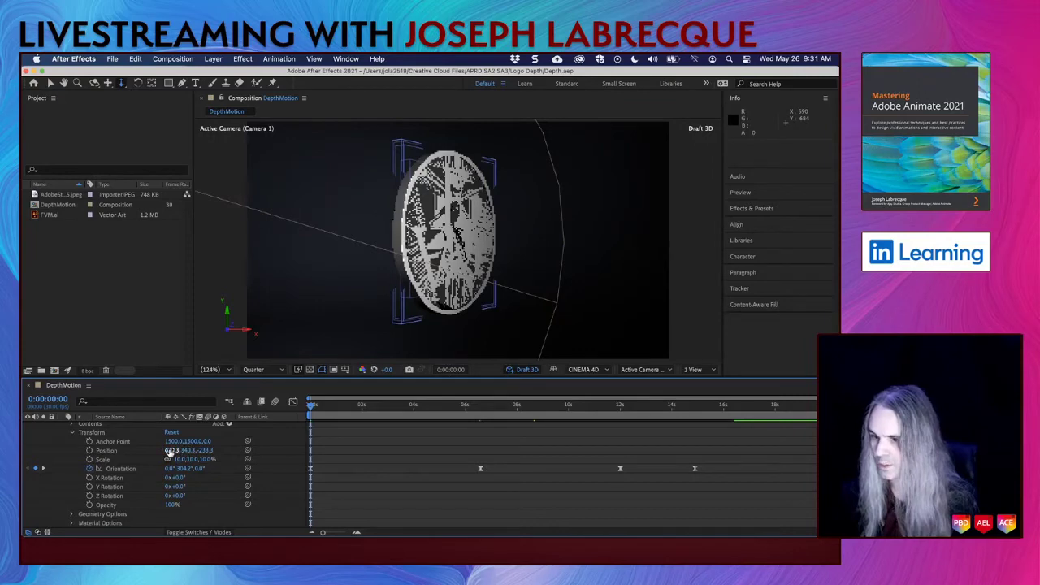
drag(169, 449, 173, 449)
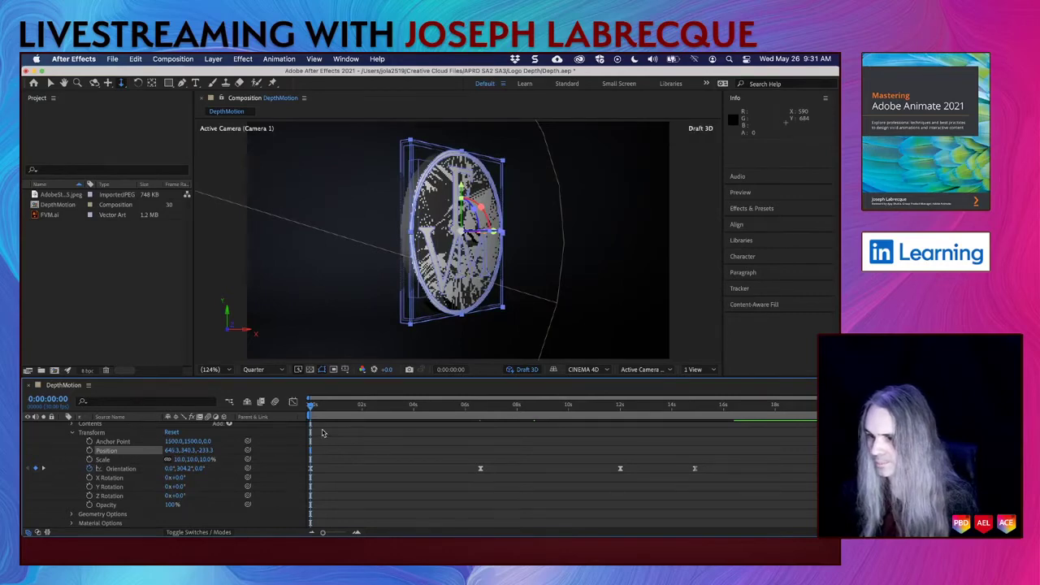
Step: Scrub through the timeline to check the logo's rotation and placement, and return to the first frame
drag(313, 406, 401, 403)
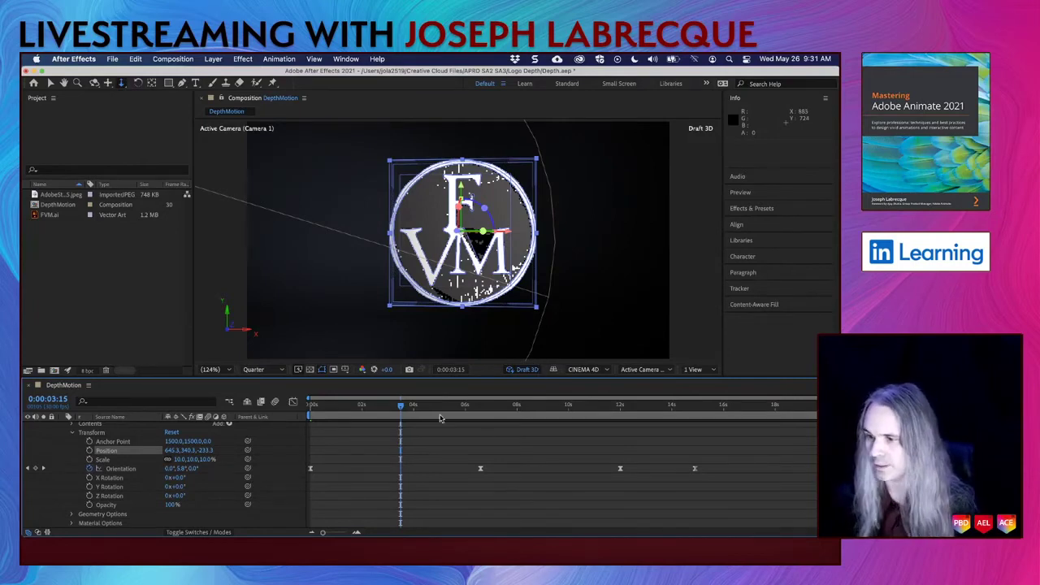
drag(404, 404, 458, 404)
drag(582, 404, 307, 385)
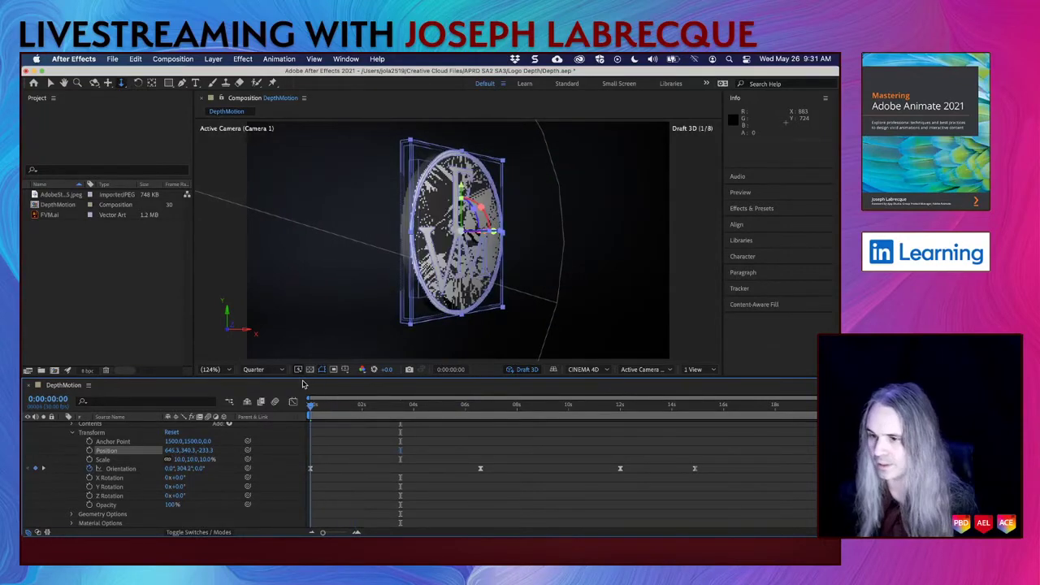
Step: Collapse and lock the Camera 1 and FVM Outlines layers, and save the project
click(72, 433)
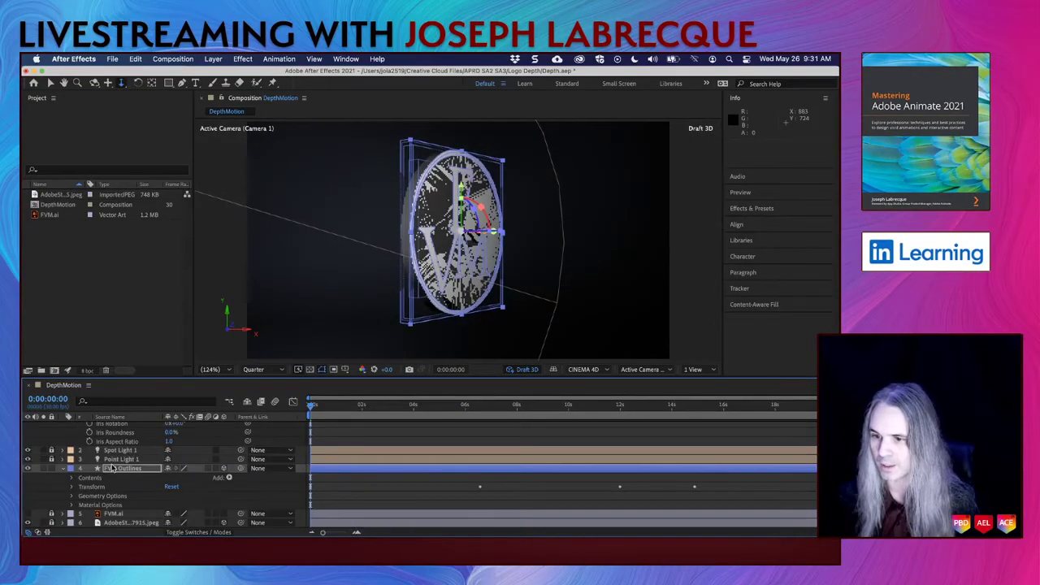
scroll(114, 469, up, 5)
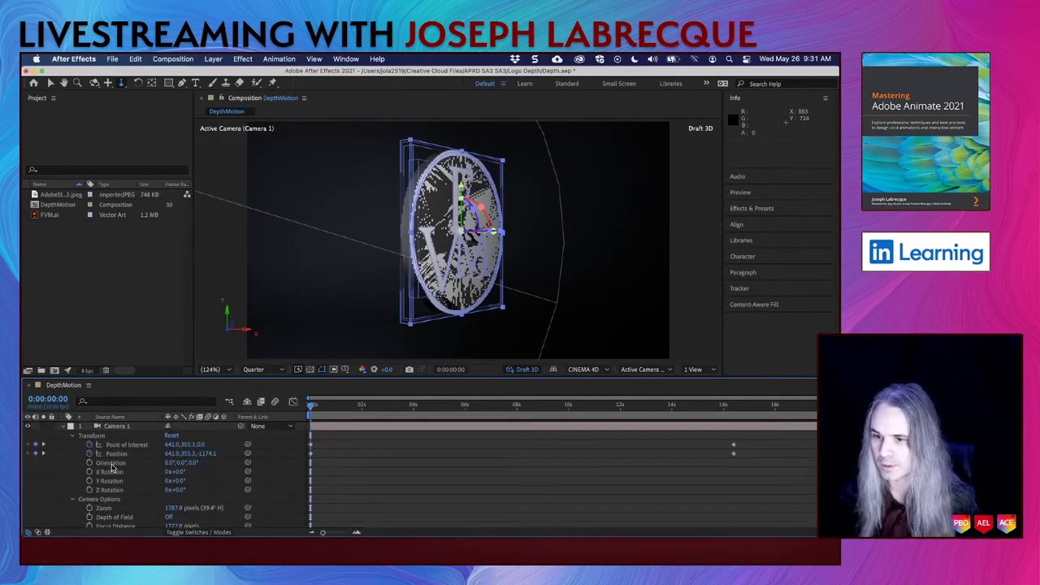
click(63, 427)
click(63, 453)
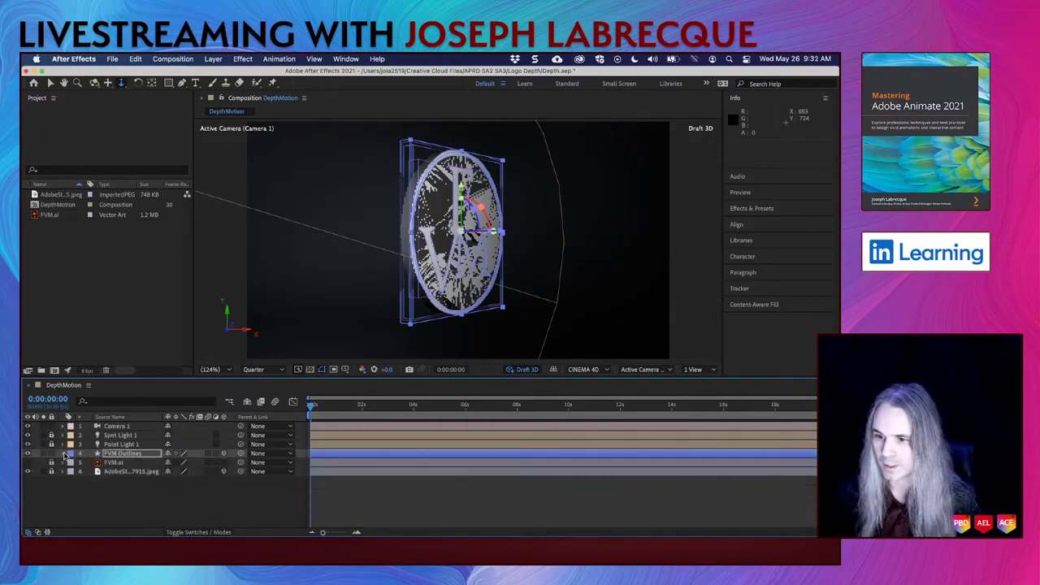
click(81, 497)
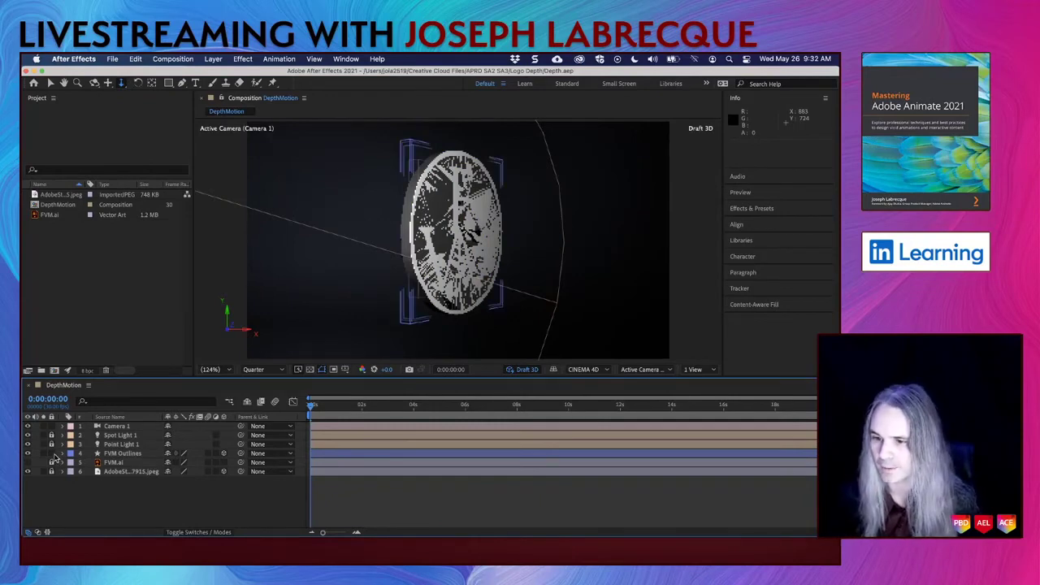
click(52, 454)
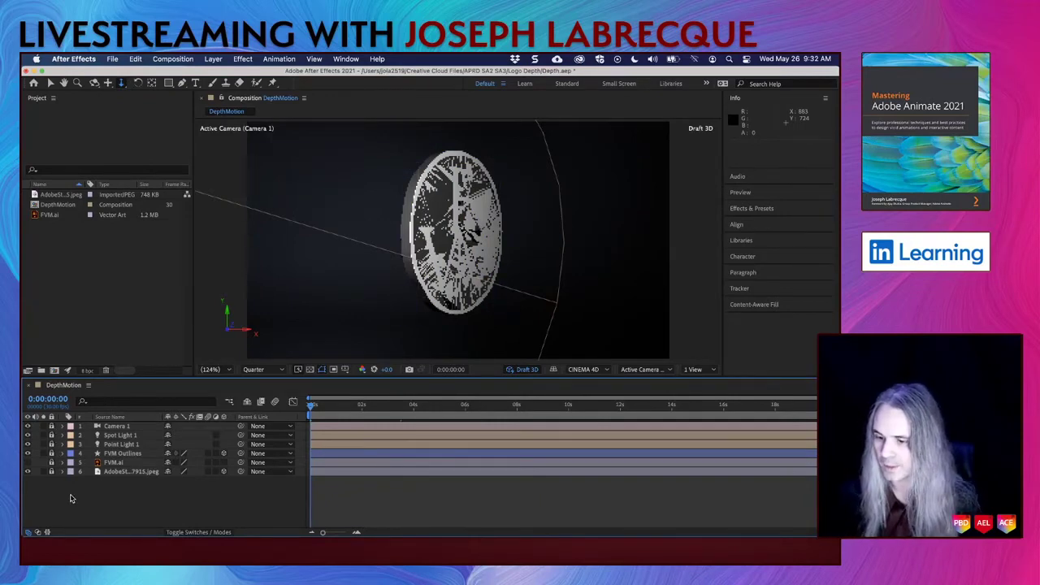
key(super+s)
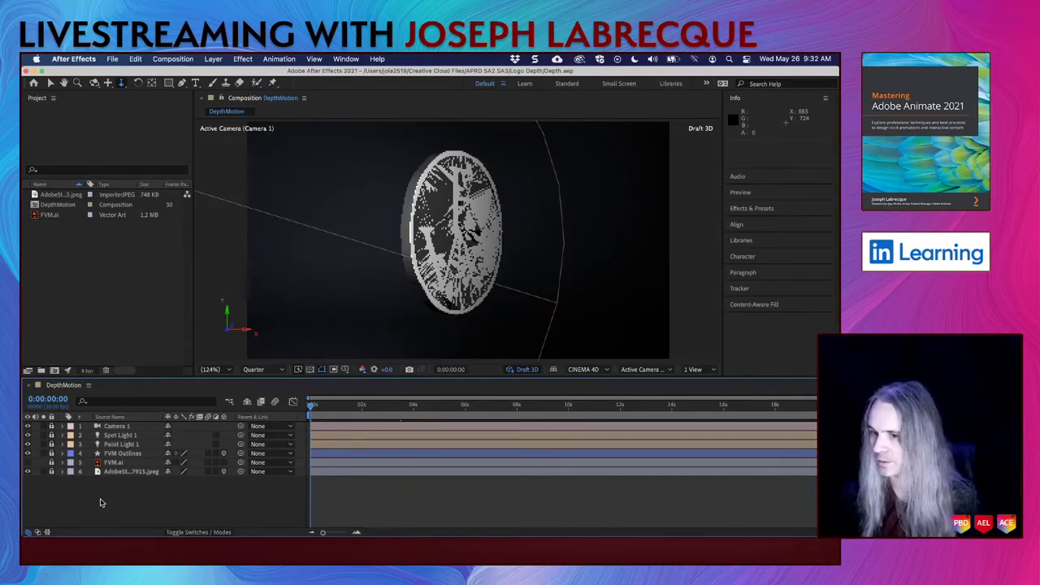
Step: Add a 1280 × 720 px dark gray solid layer to the DepthMotion composition
right_click(100, 502)
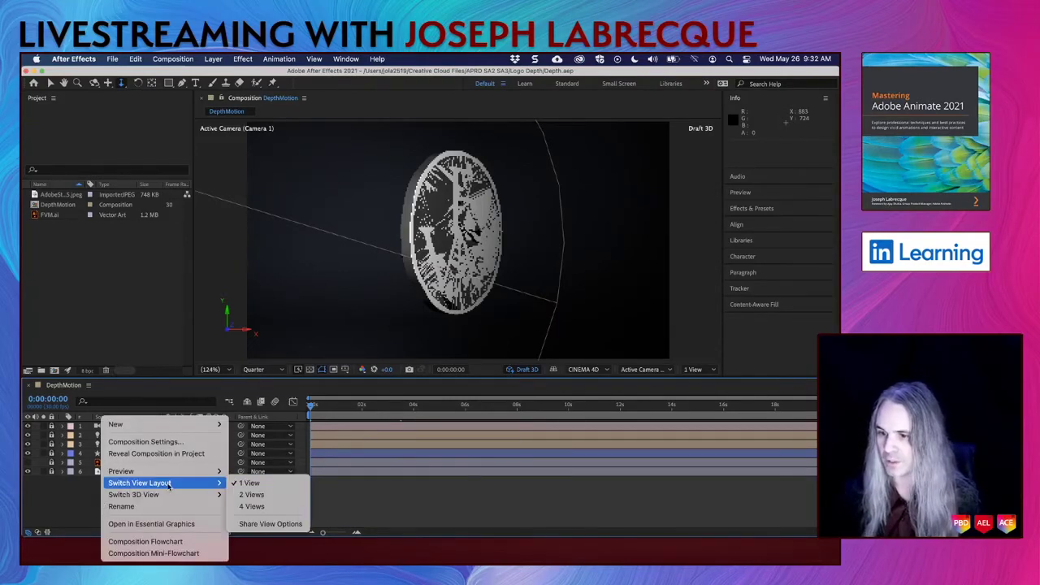
mouse_move(158, 427)
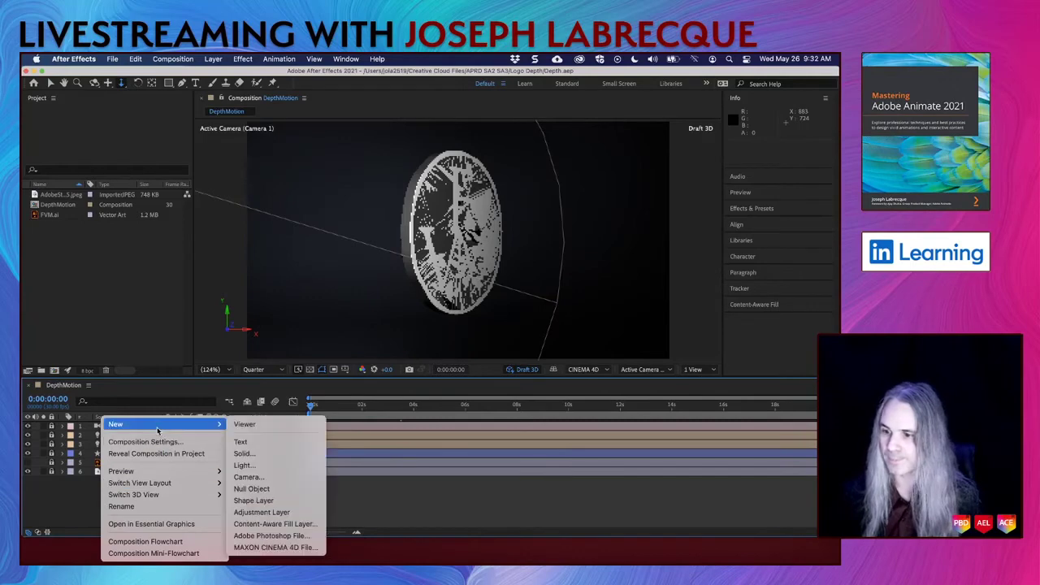
click(280, 456)
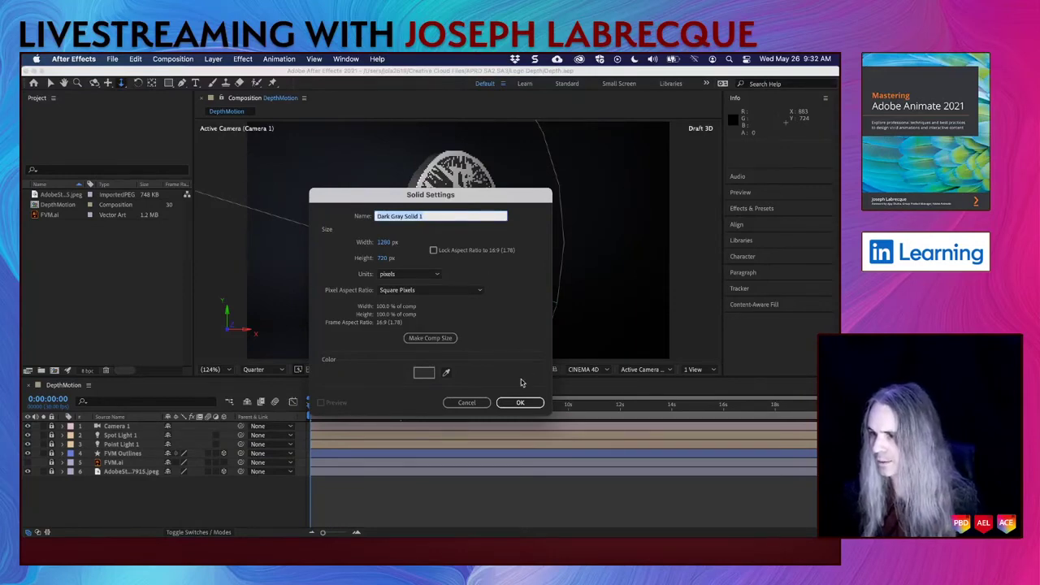
click(519, 402)
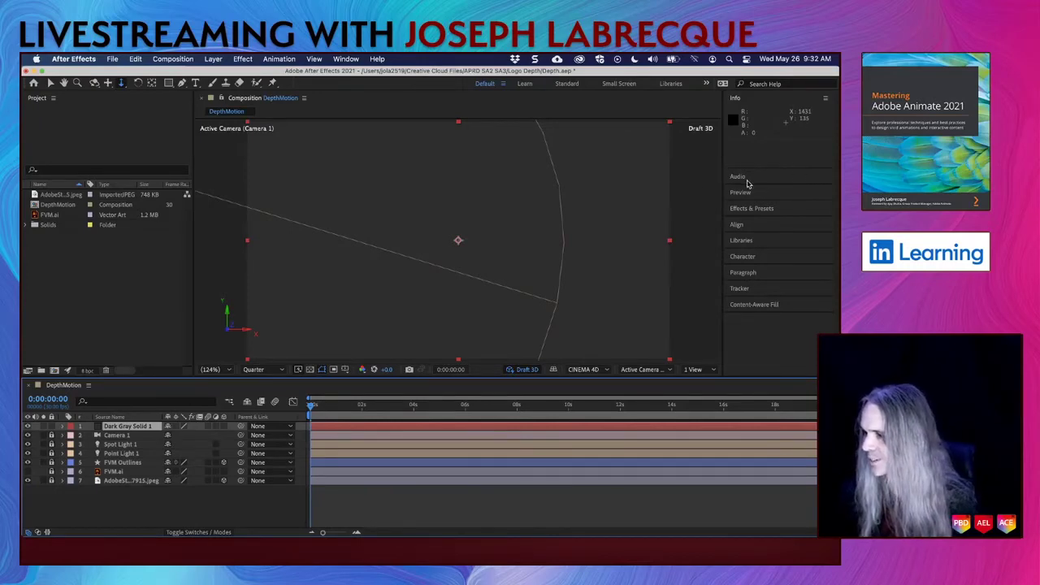
click(243, 60)
mouse_move(276, 143)
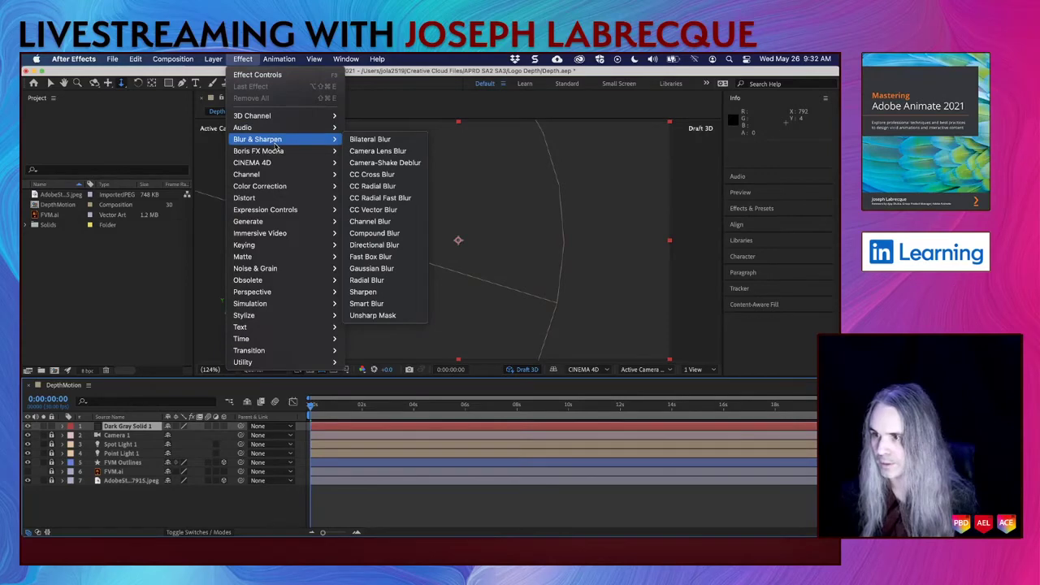
mouse_move(284, 192)
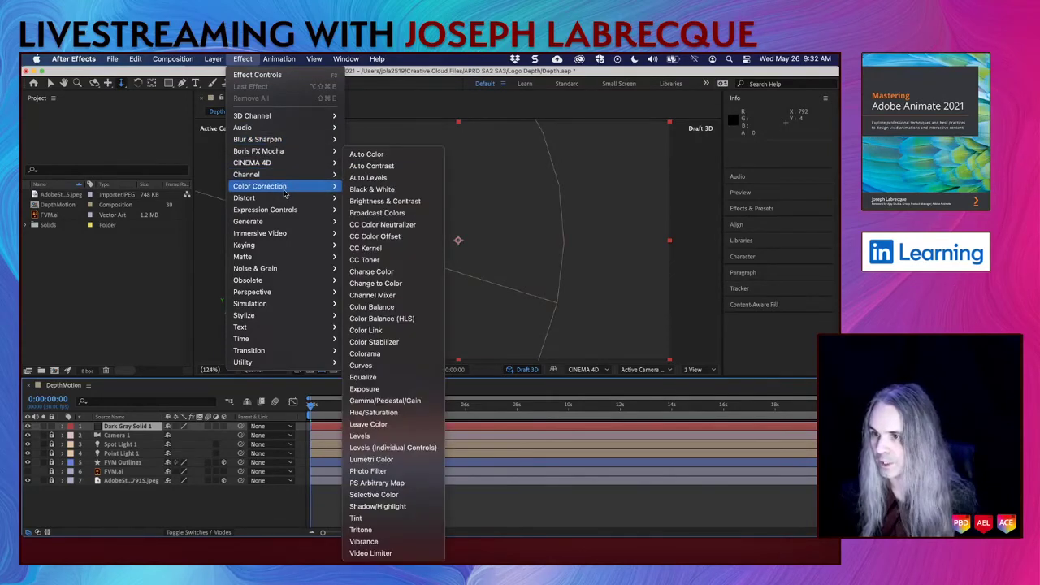
mouse_move(293, 221)
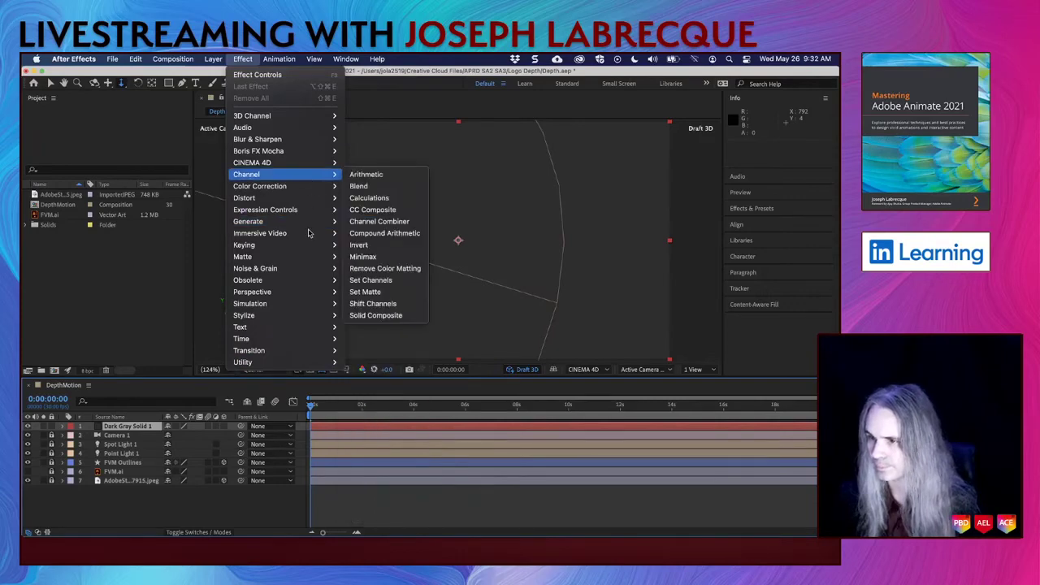
mouse_move(306, 262)
mouse_move(307, 306)
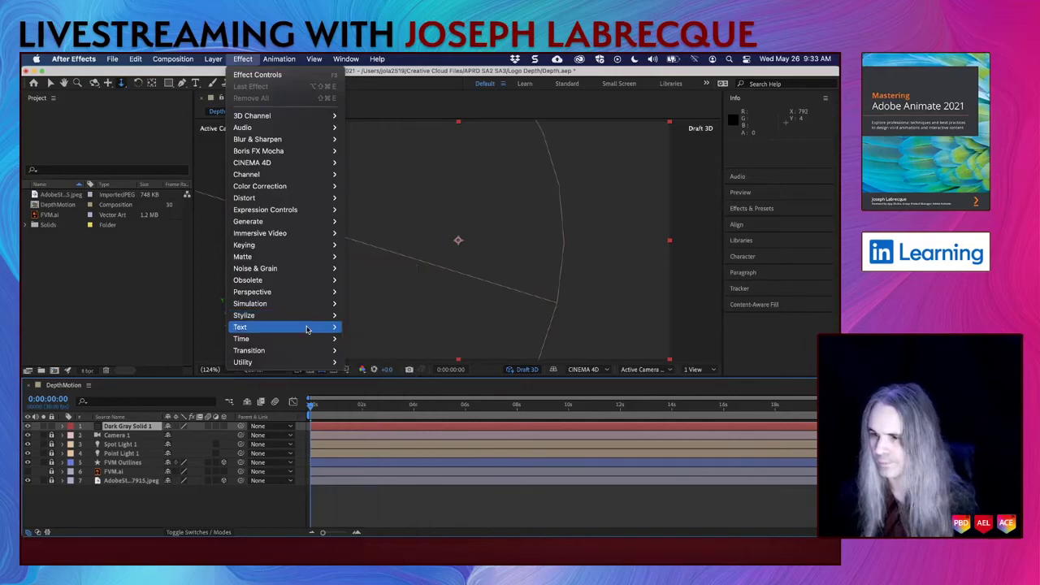
Step: Search the effects for "fog" and apply Fog 3D to the dark gray solid
click(748, 213)
click(739, 209)
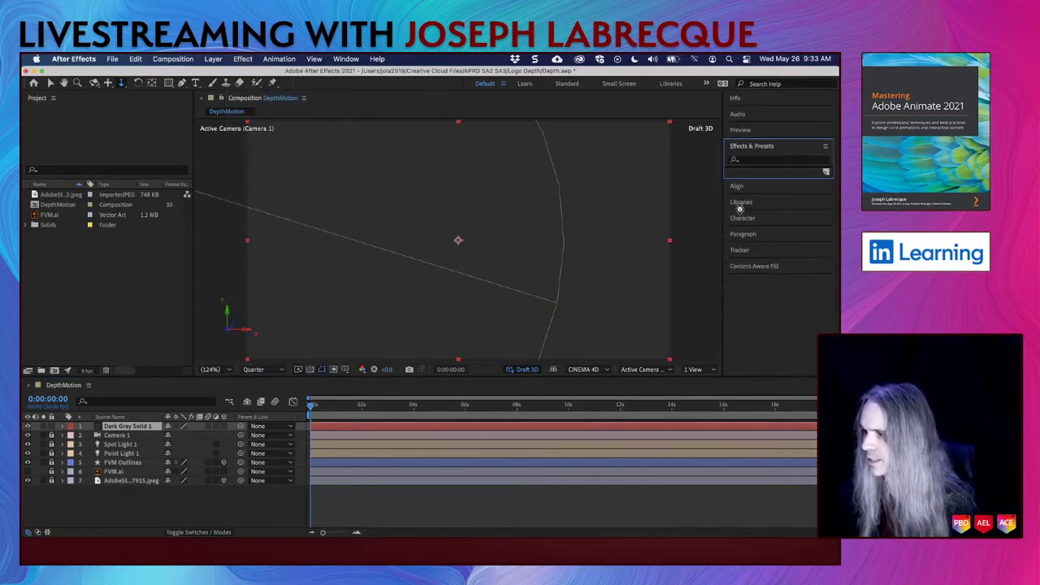
click(777, 163)
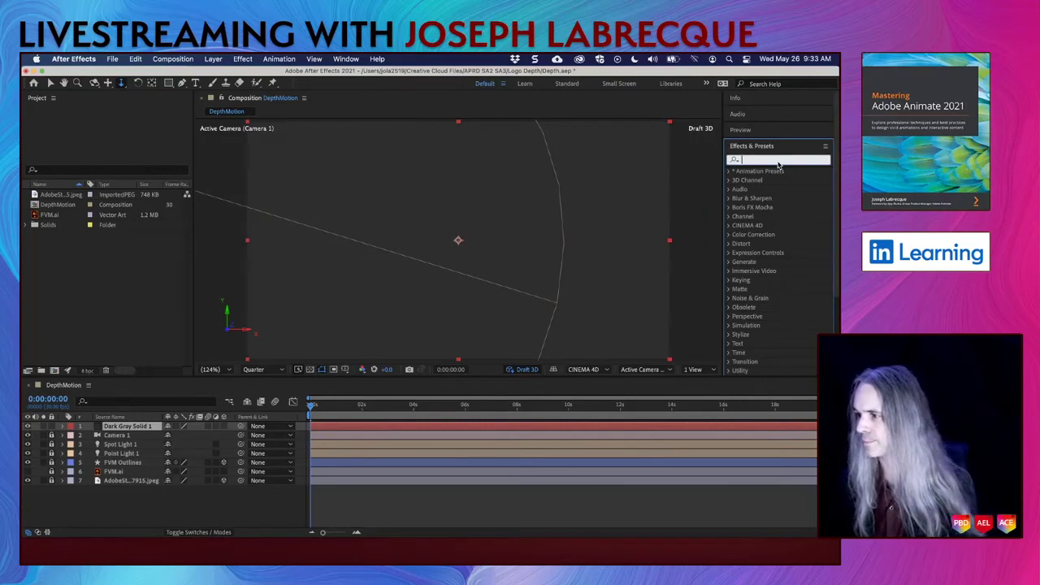
text(fog)
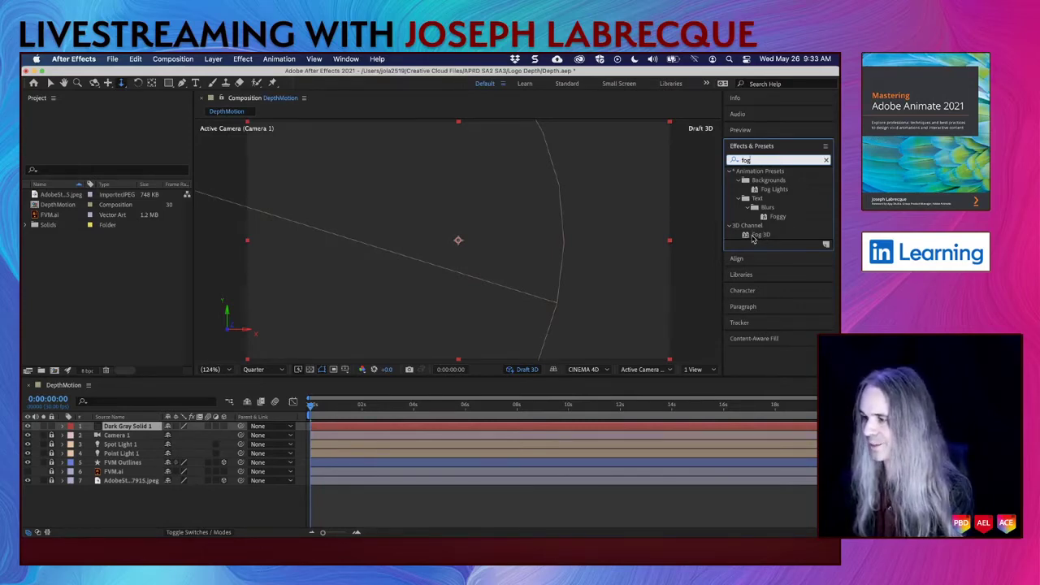
drag(753, 238, 593, 251)
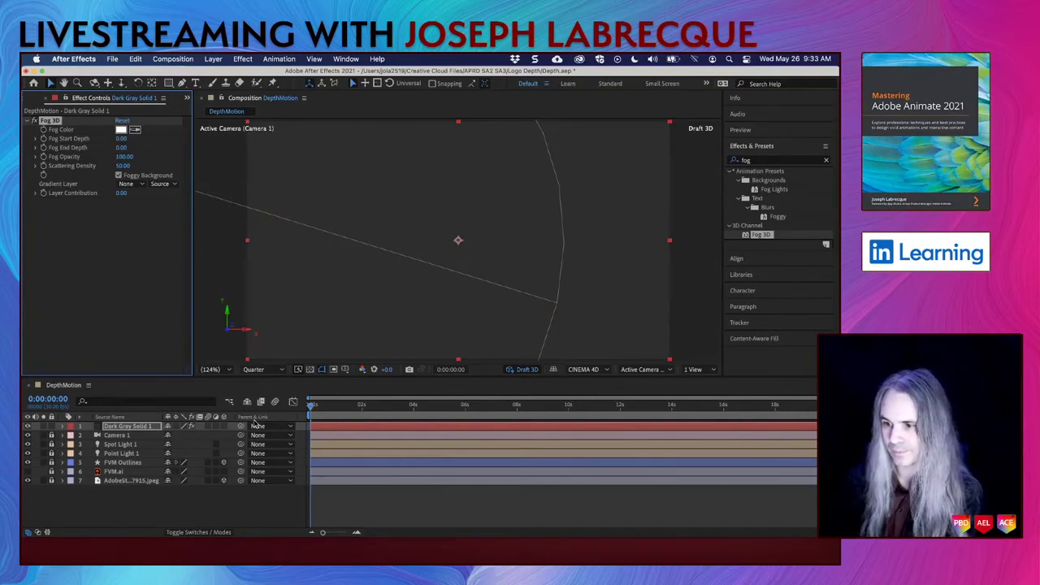
Step: Toggle the dark gray solid between a 3D and a 2D layer, leaving it as 2D
click(224, 427)
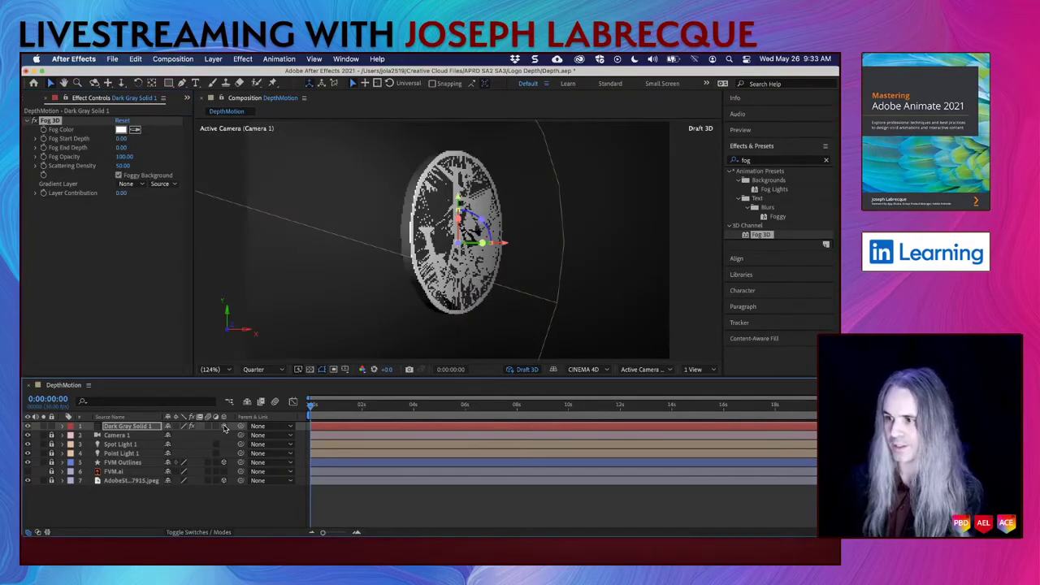
click(225, 426)
click(224, 426)
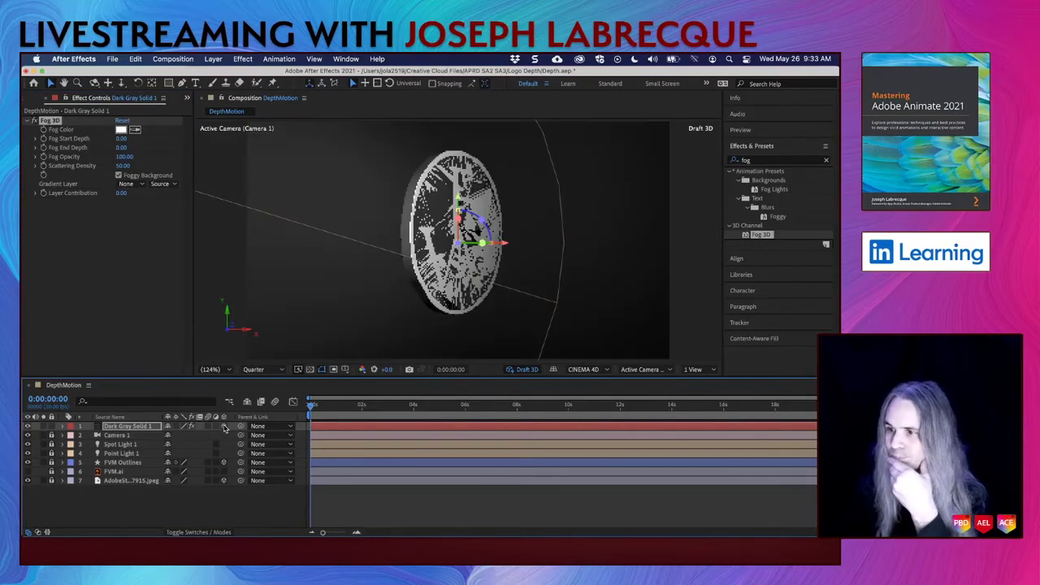
click(224, 427)
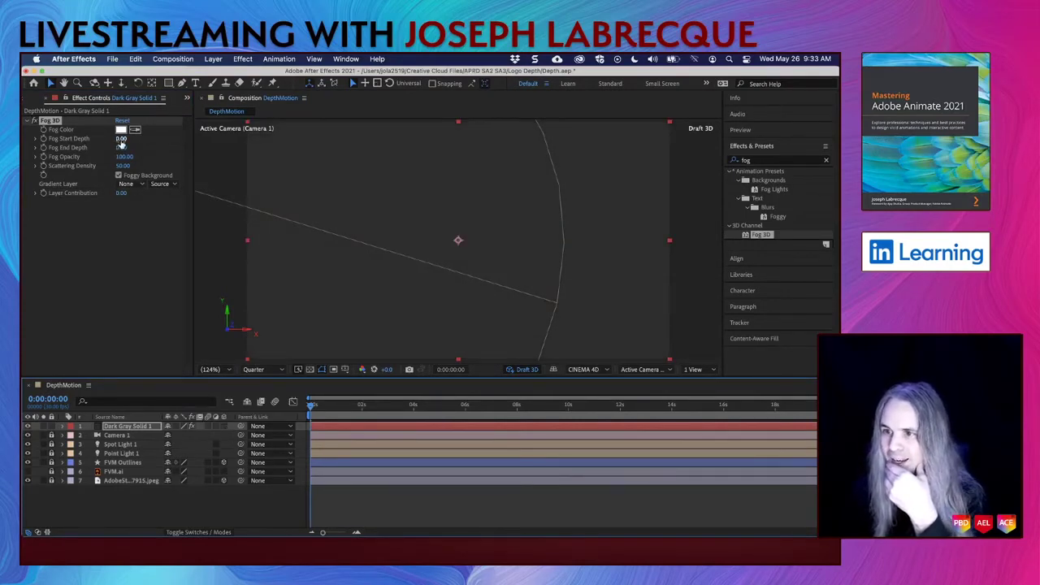
Step: Try Fog 3D with a start depth of 1550 and an end depth of 670, and remove the effect from the solid
drag(120, 144, 213, 145)
mouse_move(122, 147)
mouse_down()
mouse_move(140, 147)
mouse_move(124, 149)
mouse_up()
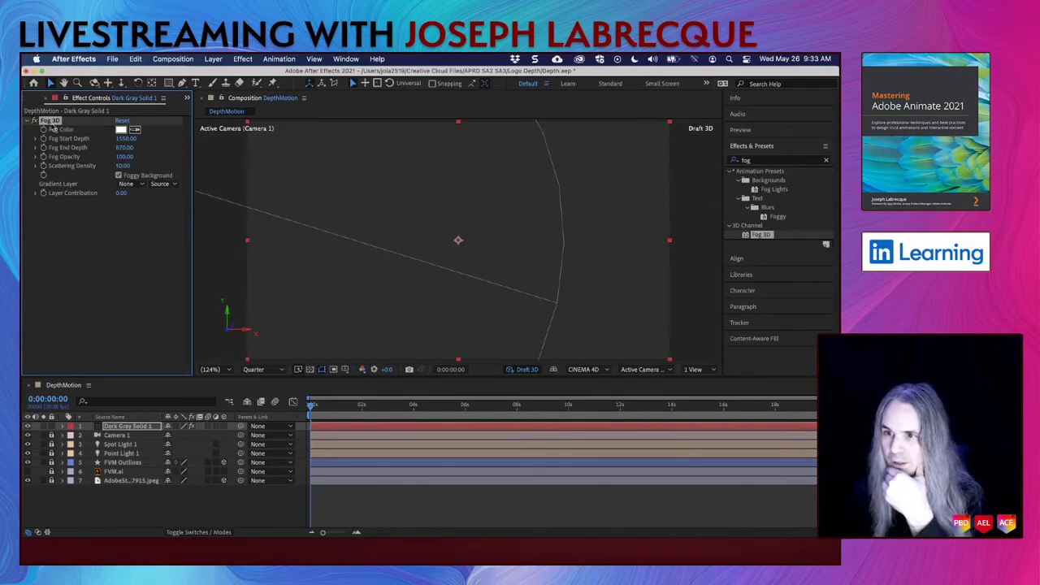
key(Delete)
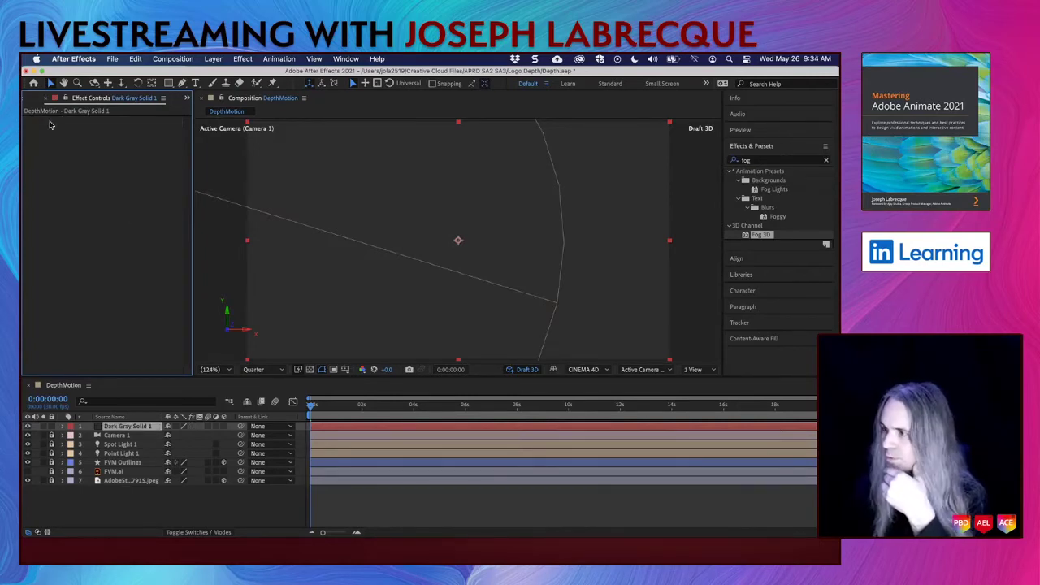
Step: Search the effects and presets for "mist" and clear the search
click(734, 163)
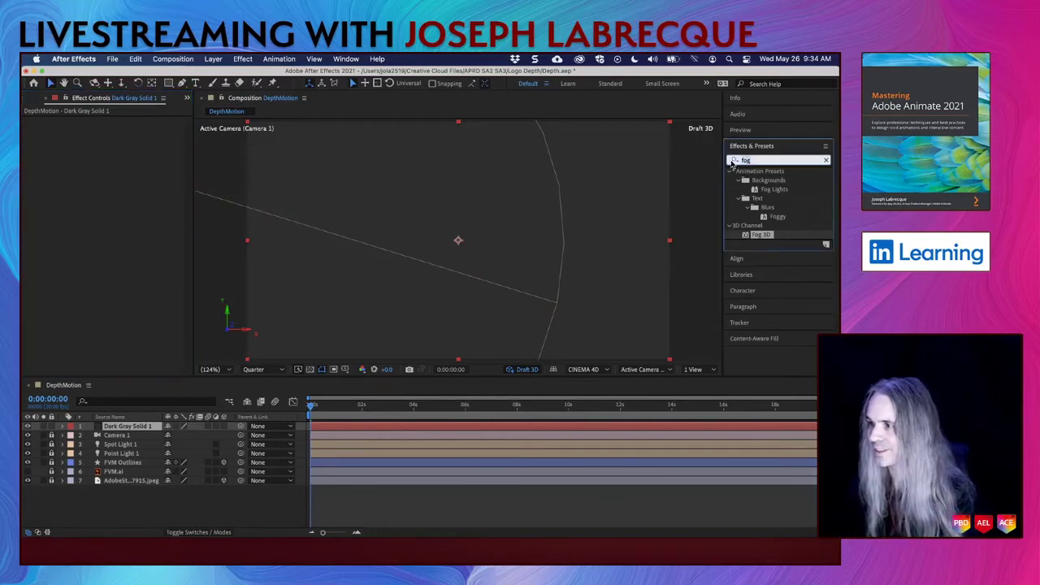
text(mist)
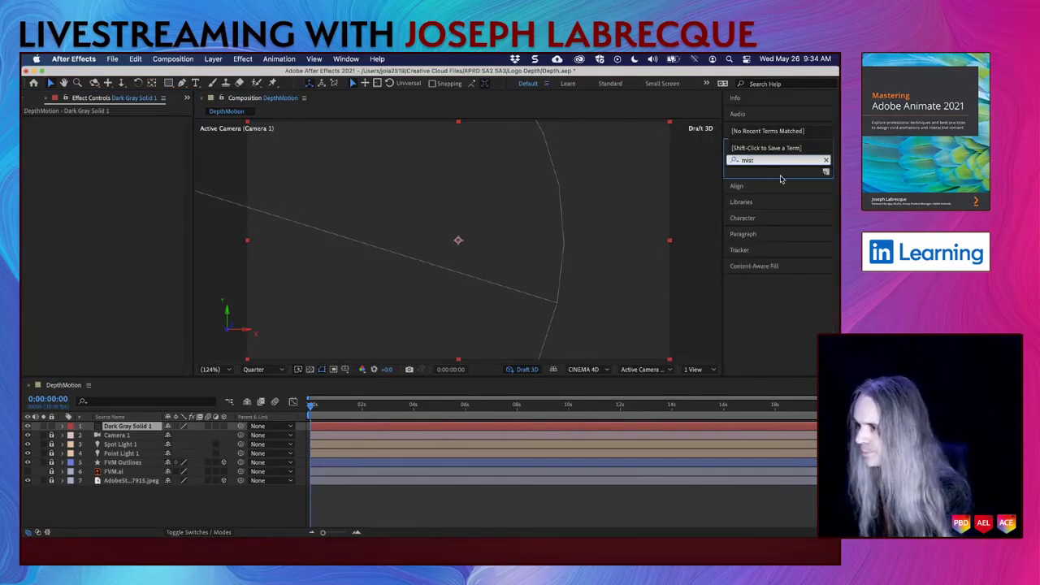
key(BackSpace)
key(BackSpace)
key(BackSpace)
key(BackSpace)
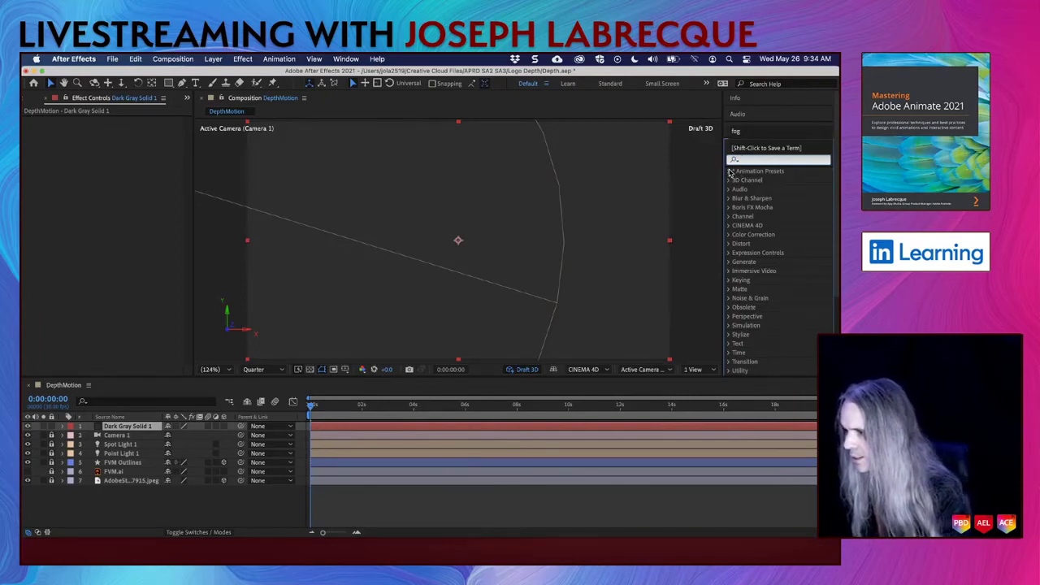
Step: Apply the Smoke - Drifting animation preset from the Synthetics presets to the dark gray solid
click(729, 171)
click(730, 172)
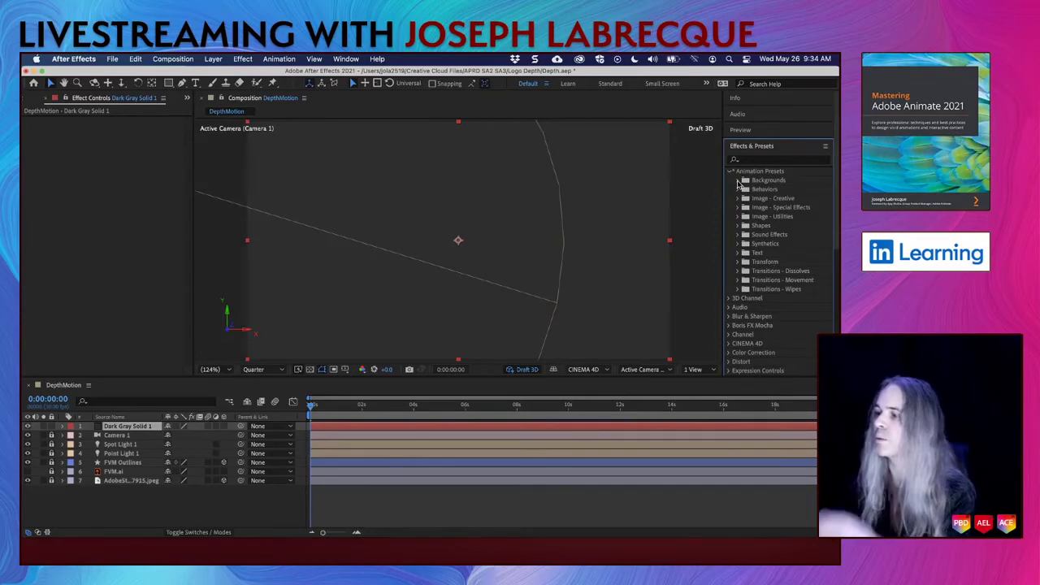
click(739, 244)
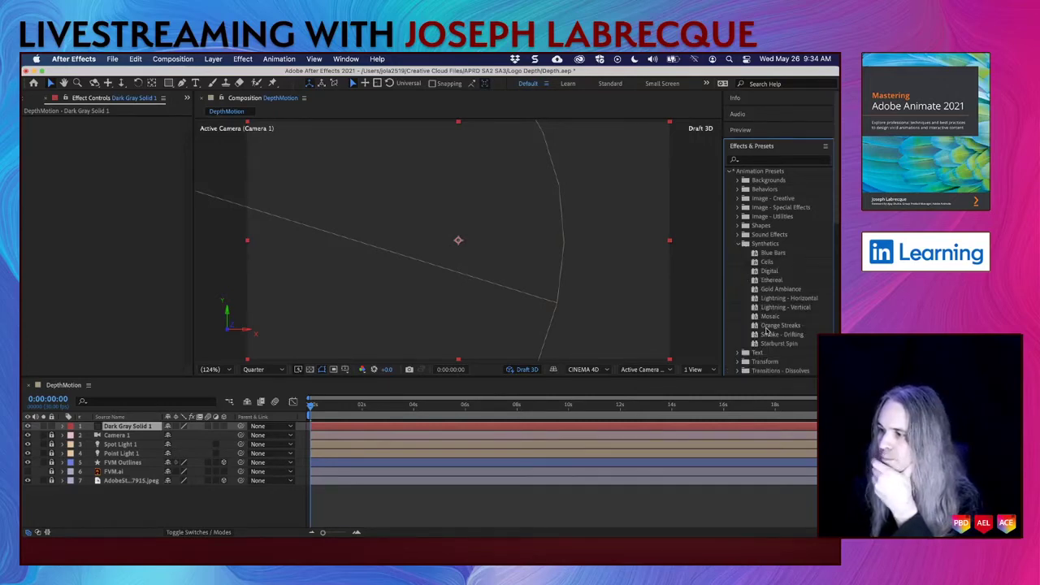
drag(770, 333, 579, 257)
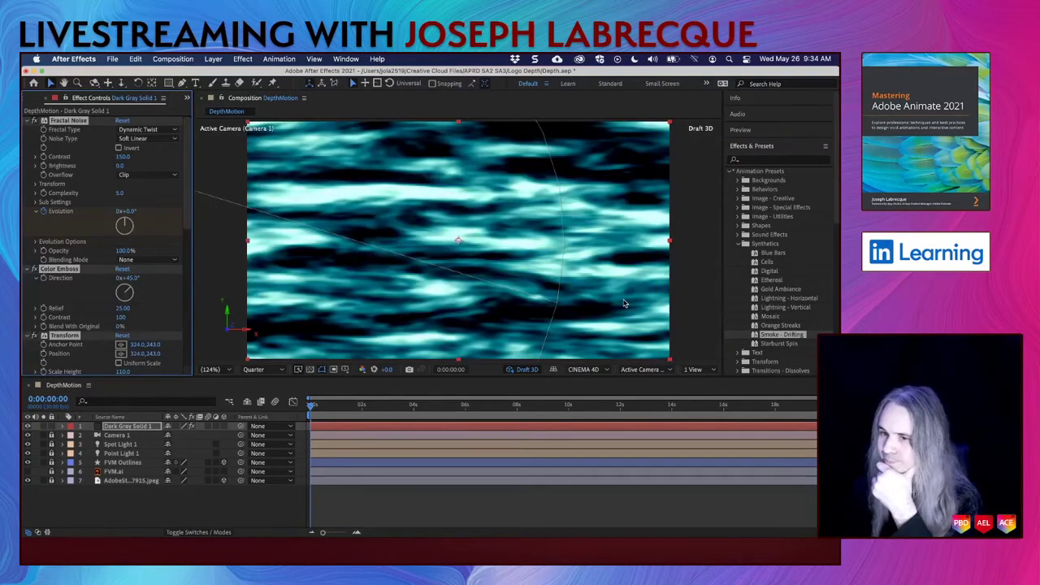
Step: Scrub through the drifting smoke animation and examine the solid's Fractal Noise, Color Emboss, Transform, Tritone and Levels settings
drag(380, 406, 585, 406)
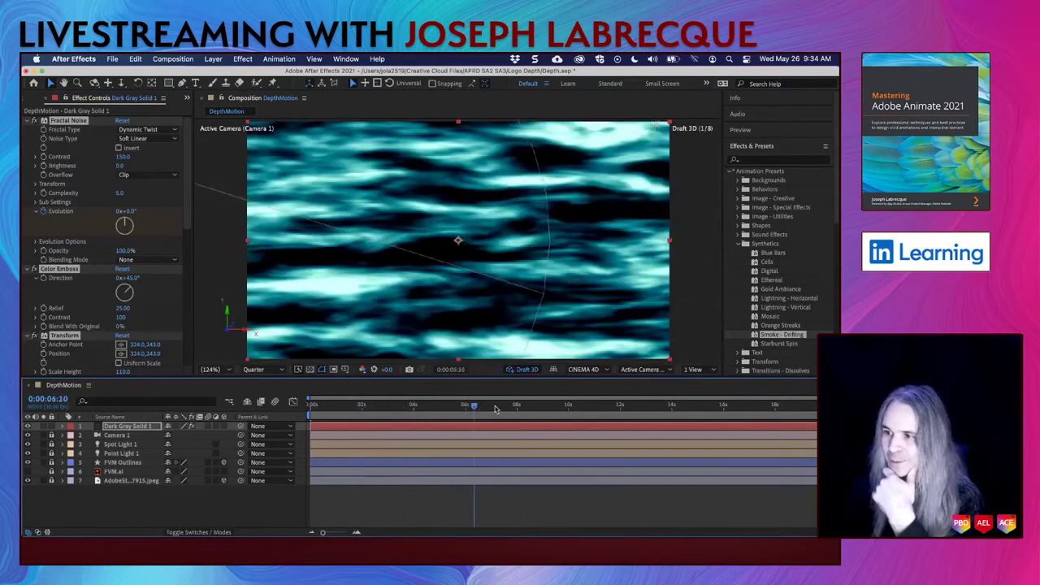
key(Home)
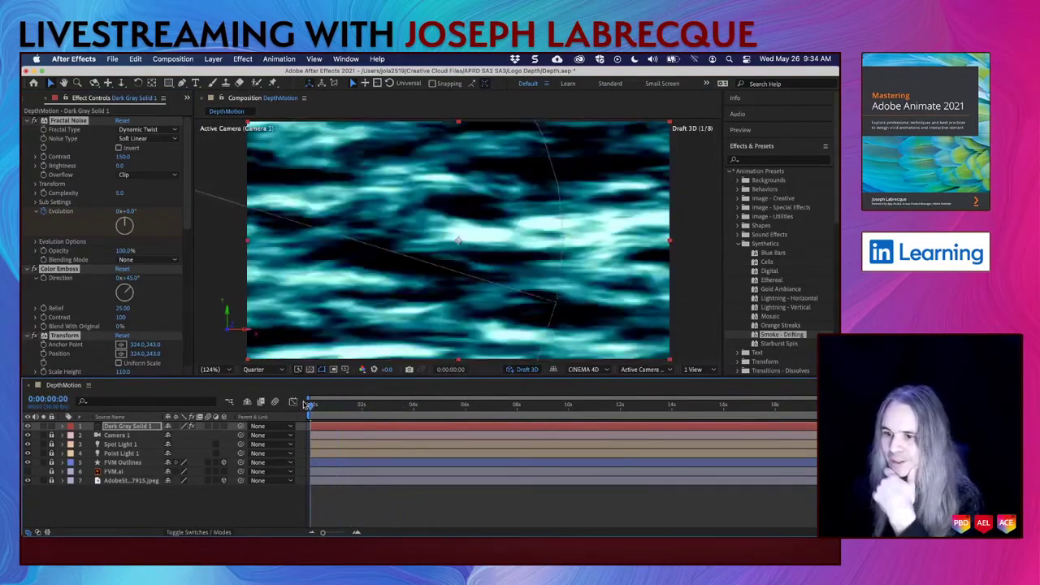
click(64, 427)
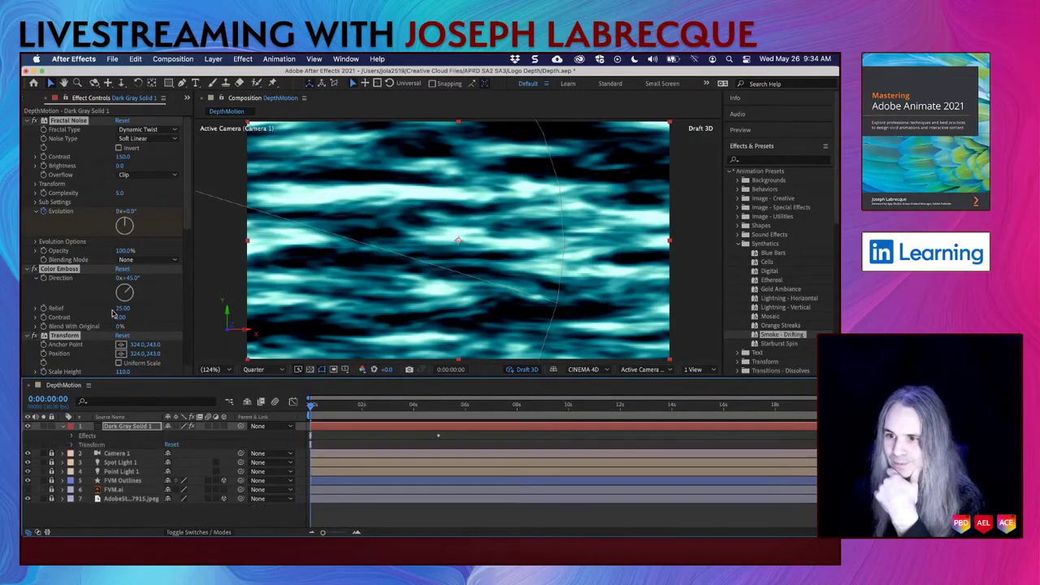
scroll(150, 289, down, 10)
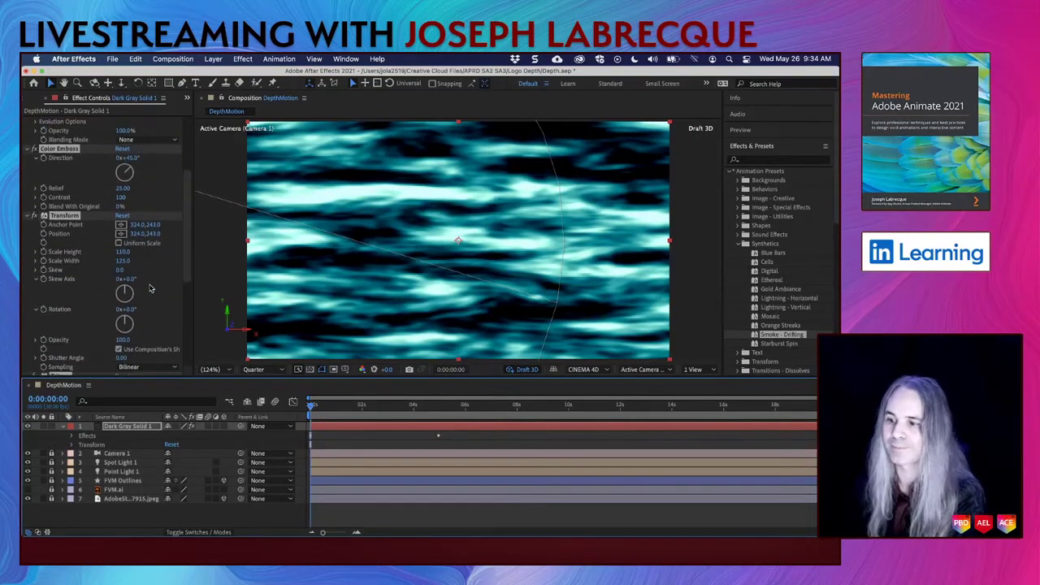
scroll(149, 289, down, 6)
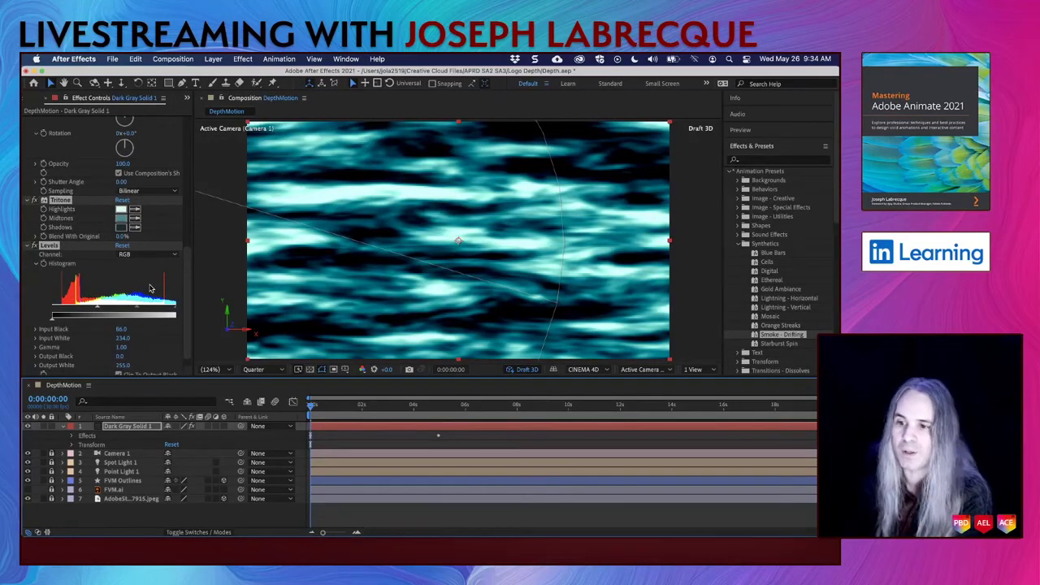
scroll(155, 225, down, 1)
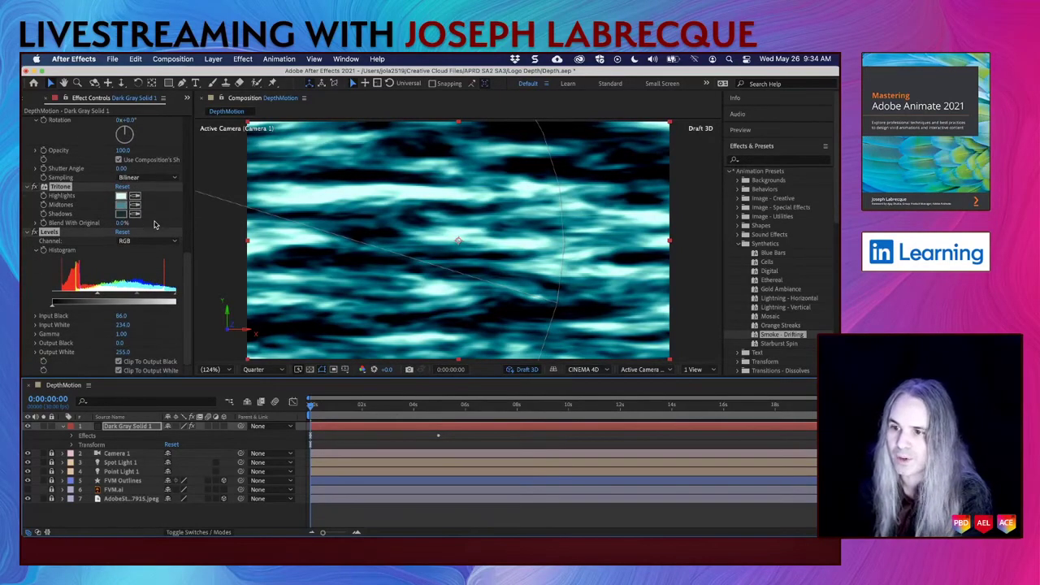
scroll(155, 224, up, 17)
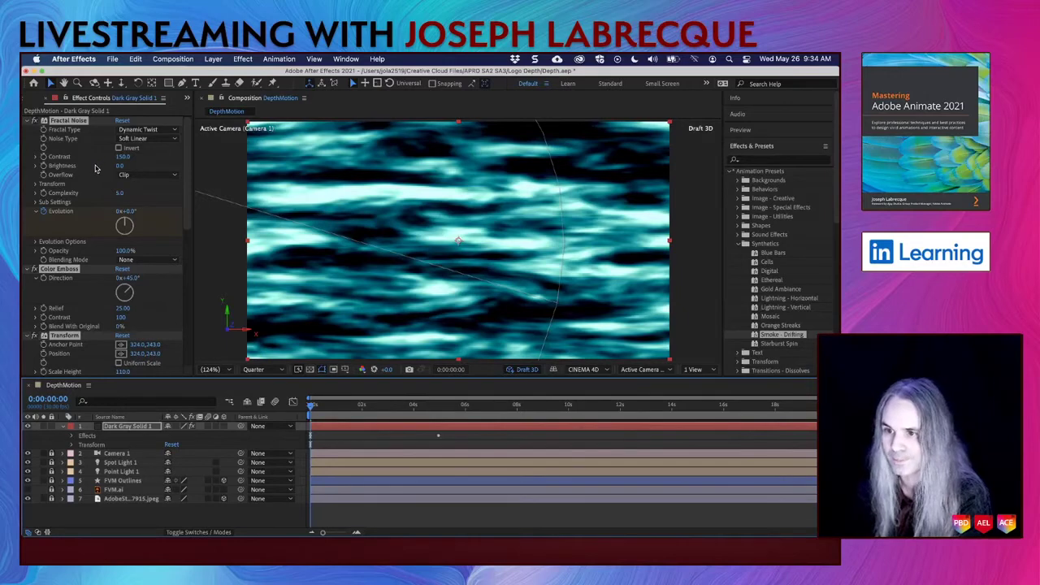
click(173, 130)
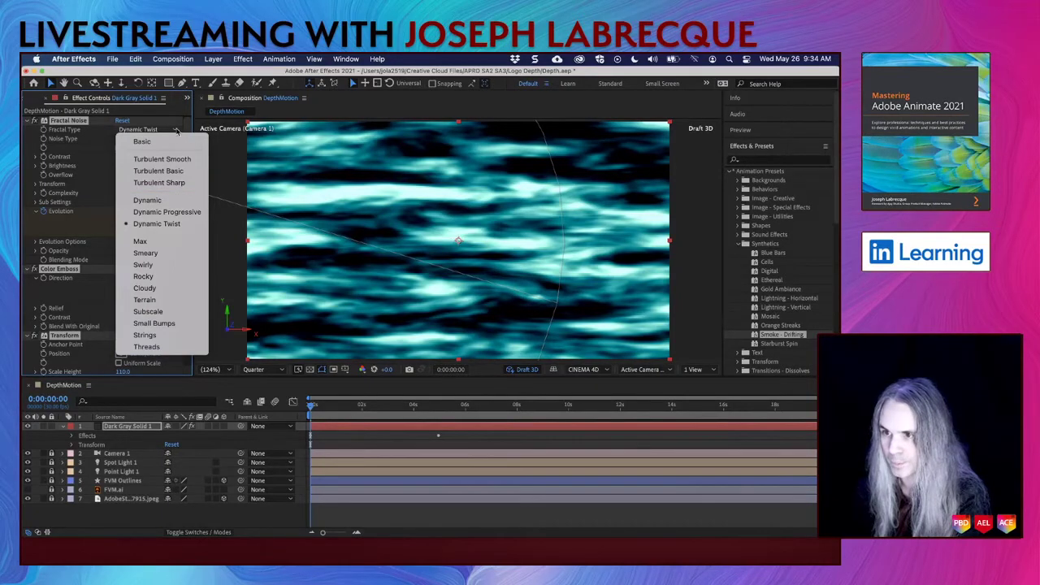
click(180, 114)
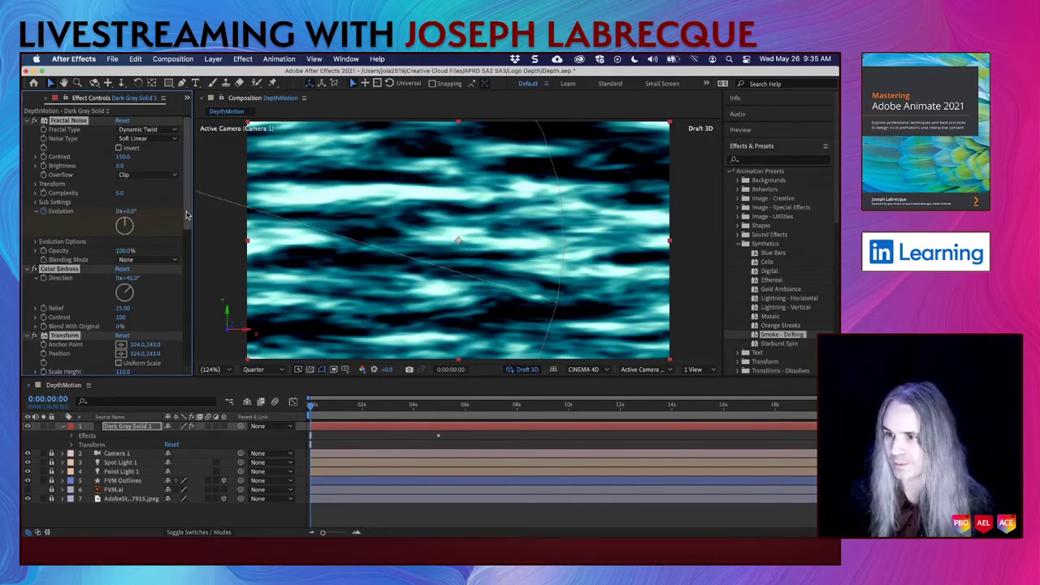
drag(186, 214, 185, 243)
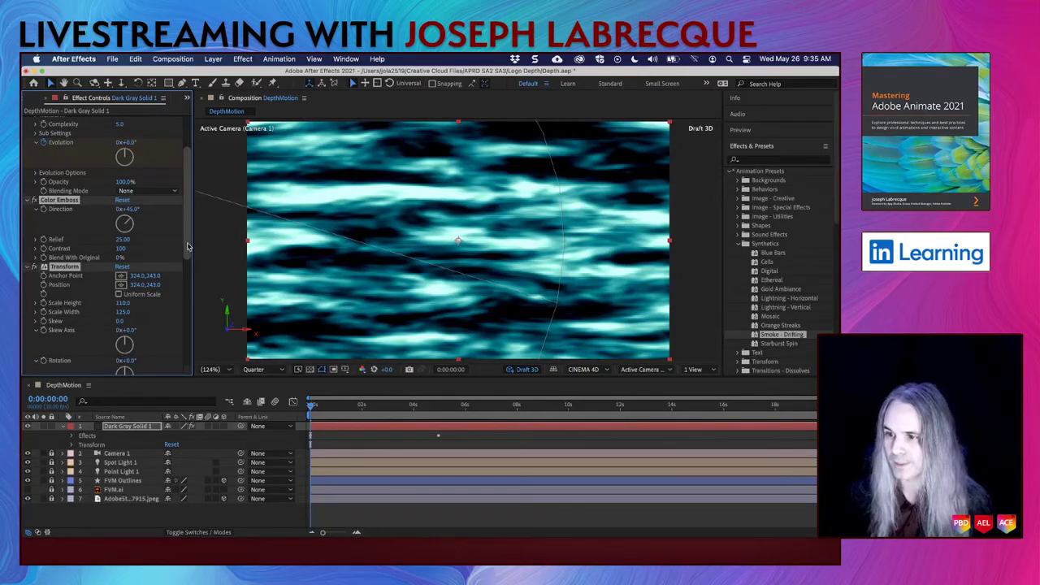
drag(188, 247, 188, 278)
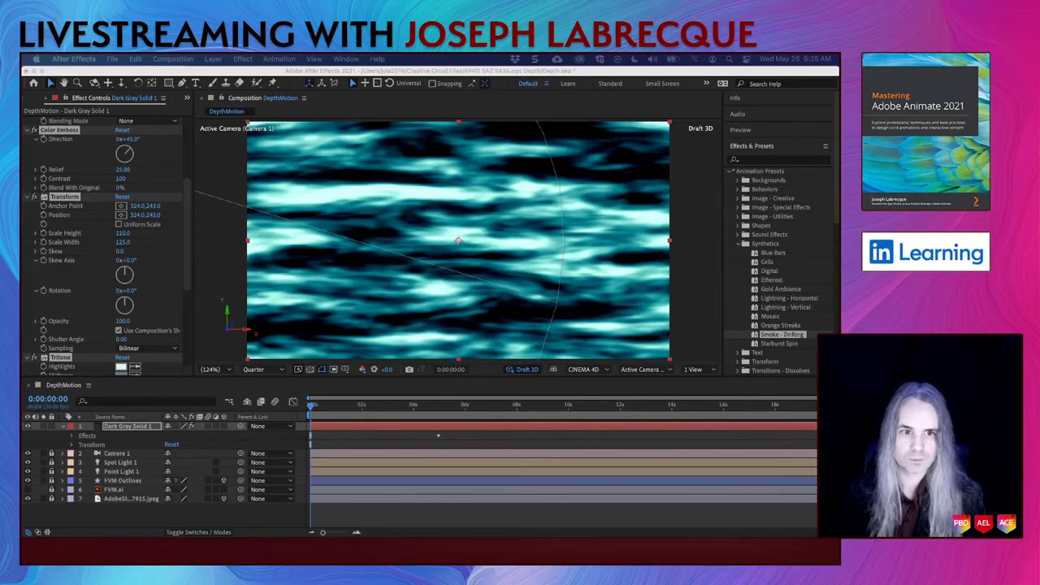
Step: Switch to Chrome and open the "Livestream Every Wednesday at 8am Pacific" project from the Behance profile's work
key(super+Tab)
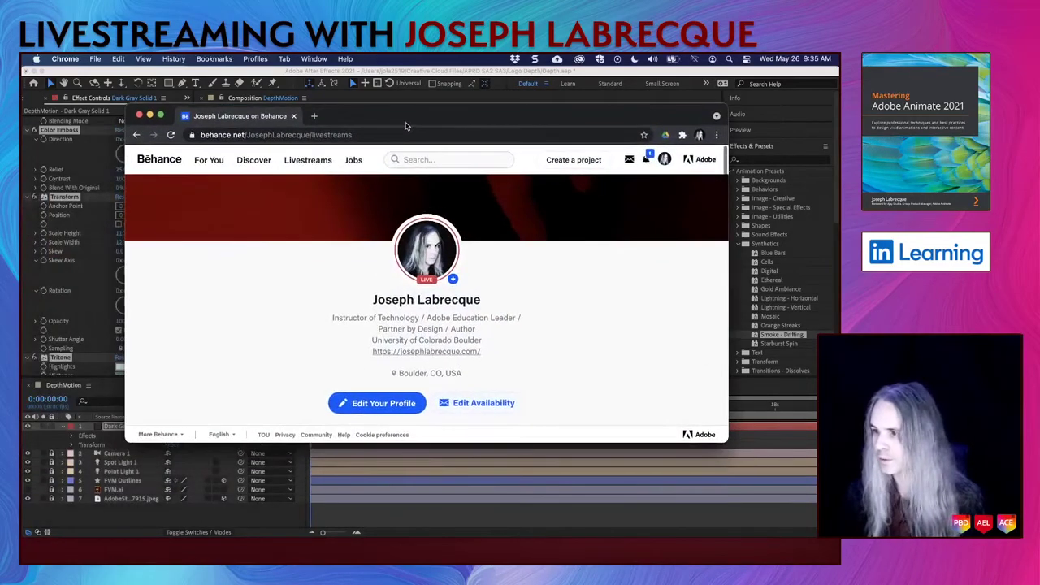
scroll(678, 285, down, 2)
scroll(678, 285, down, 3)
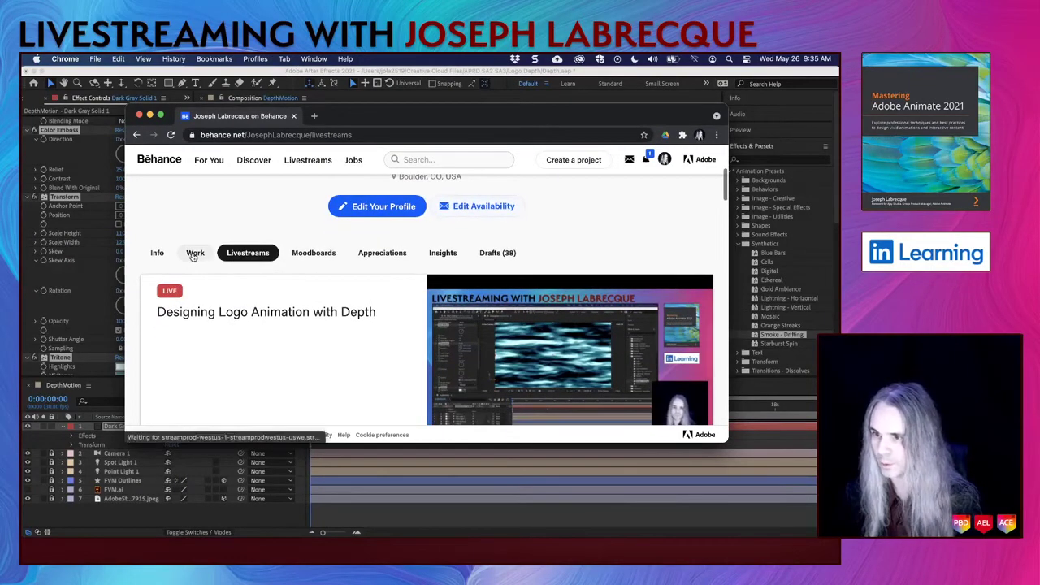
click(195, 252)
scroll(583, 291, down, 2)
scroll(583, 291, down, 3)
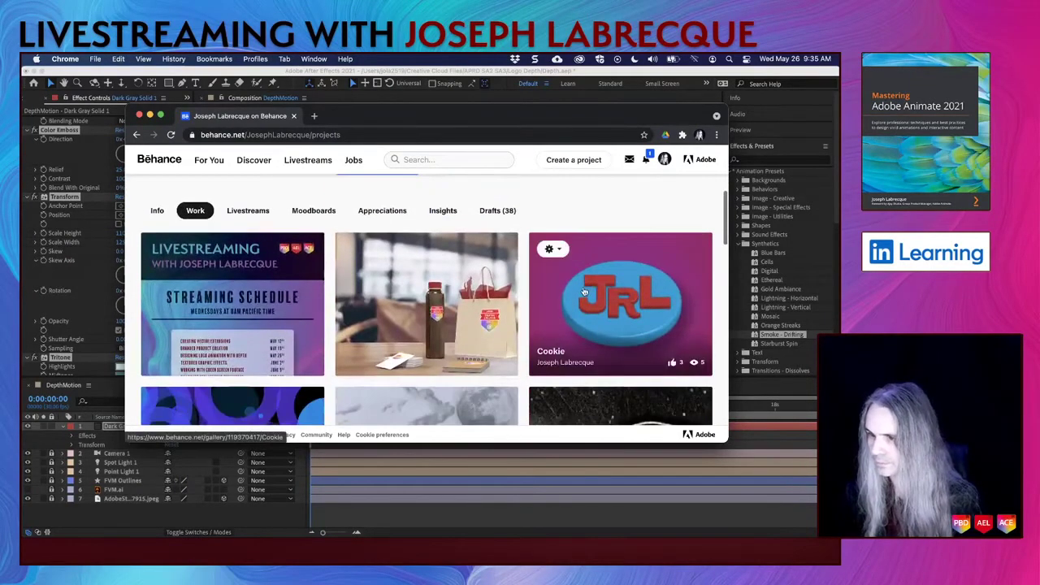
click(279, 313)
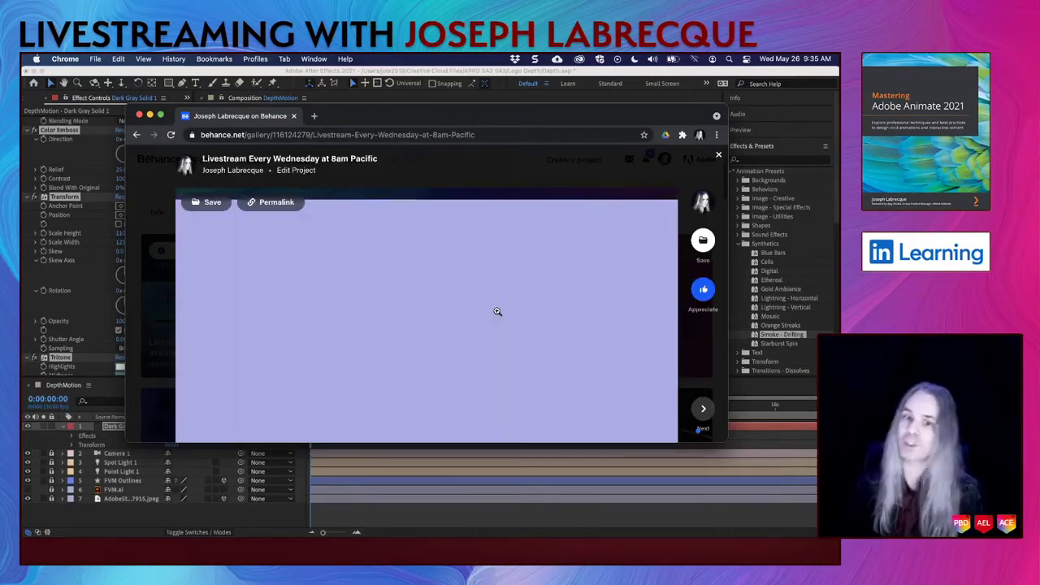
Step: Read through the Wednesday streaming schedule to its last entry and close the browser window
scroll(496, 310, down, 6)
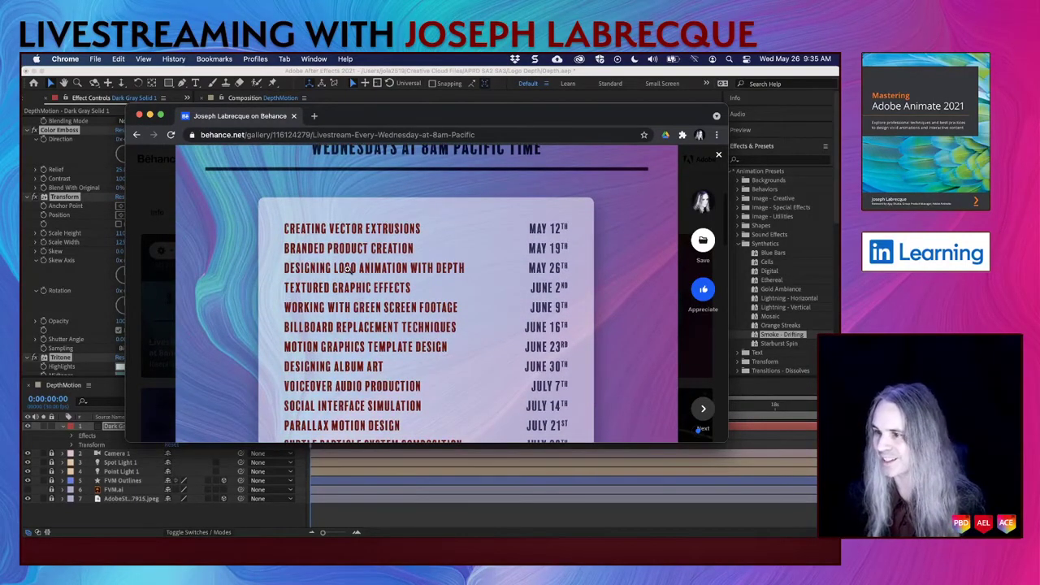
scroll(448, 268, down, 2)
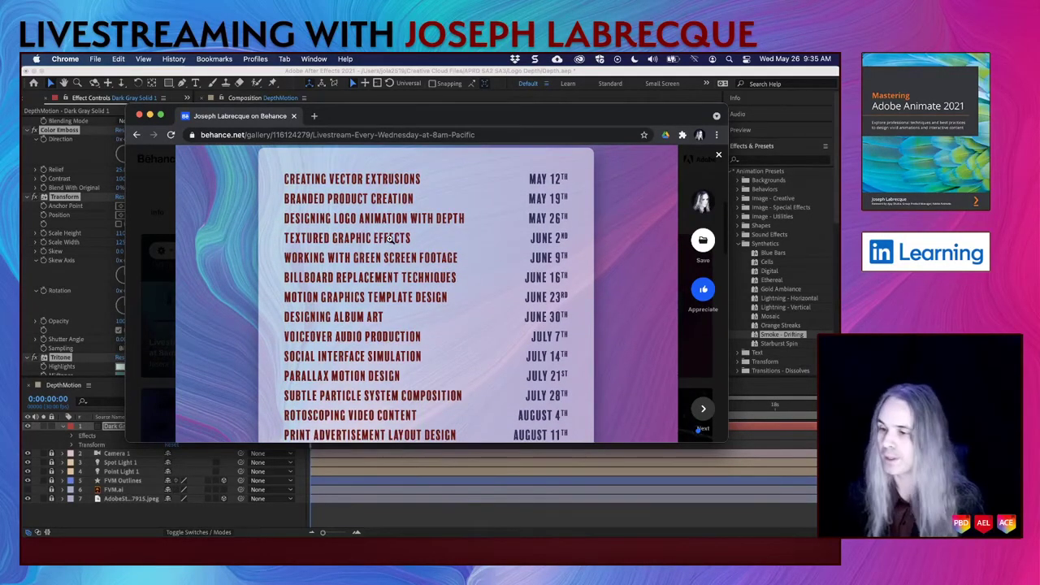
scroll(446, 303, down, 1)
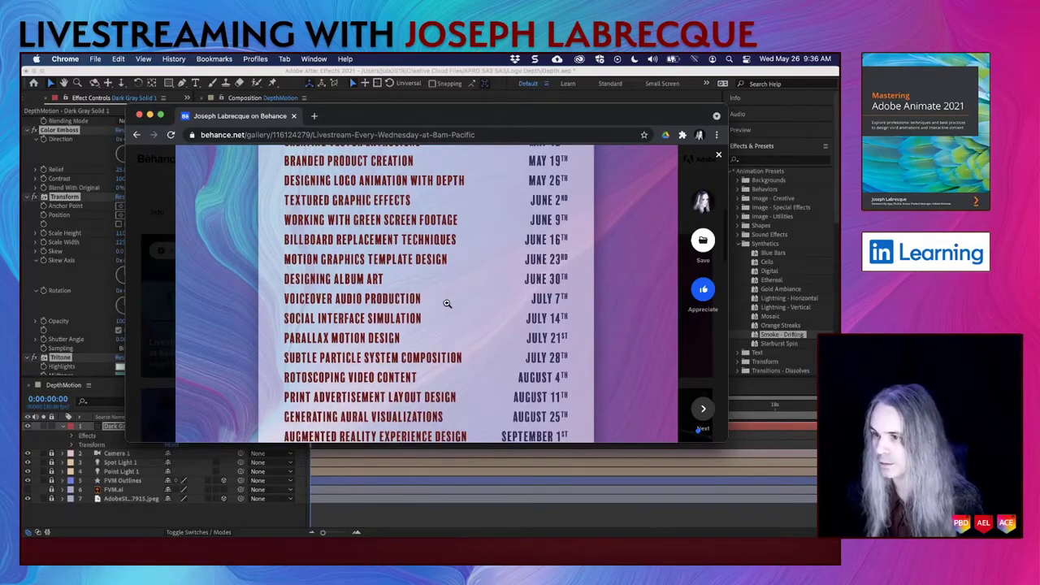
scroll(447, 303, down, 1)
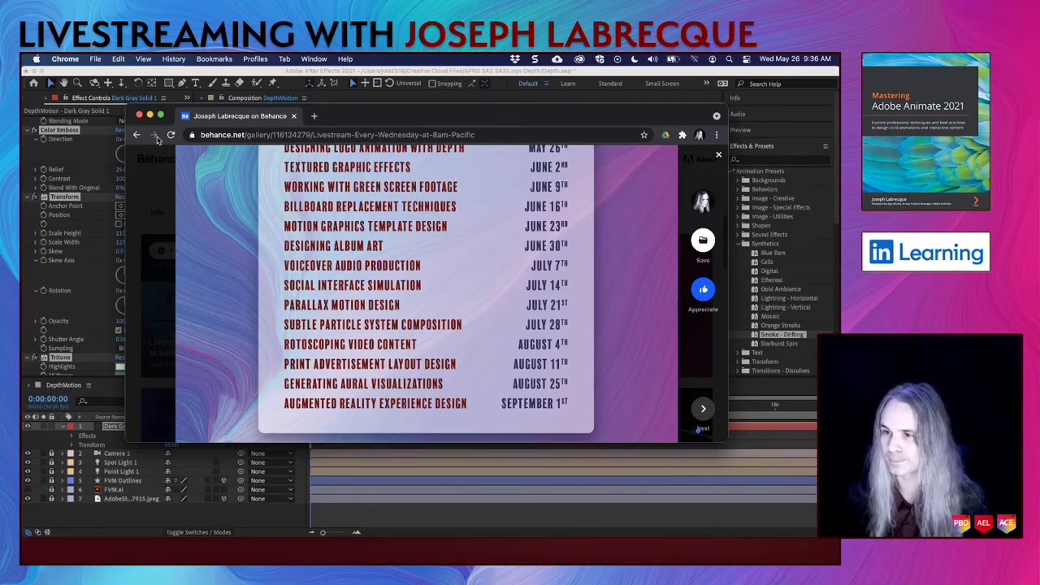
click(139, 116)
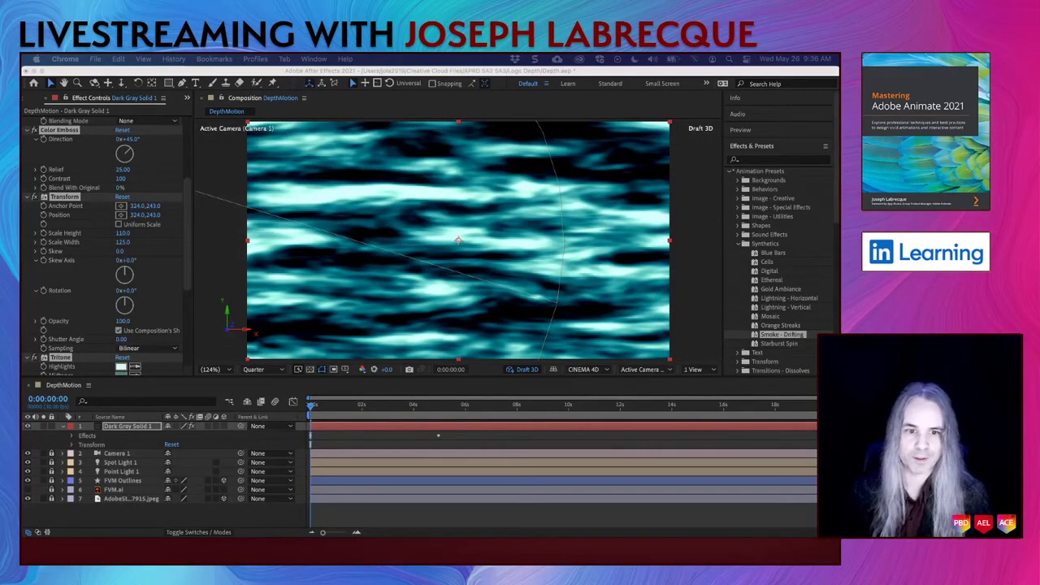
Step: Change the highlights color of the dark gray solid's Tritone effect to a near-white neutral
click(188, 256)
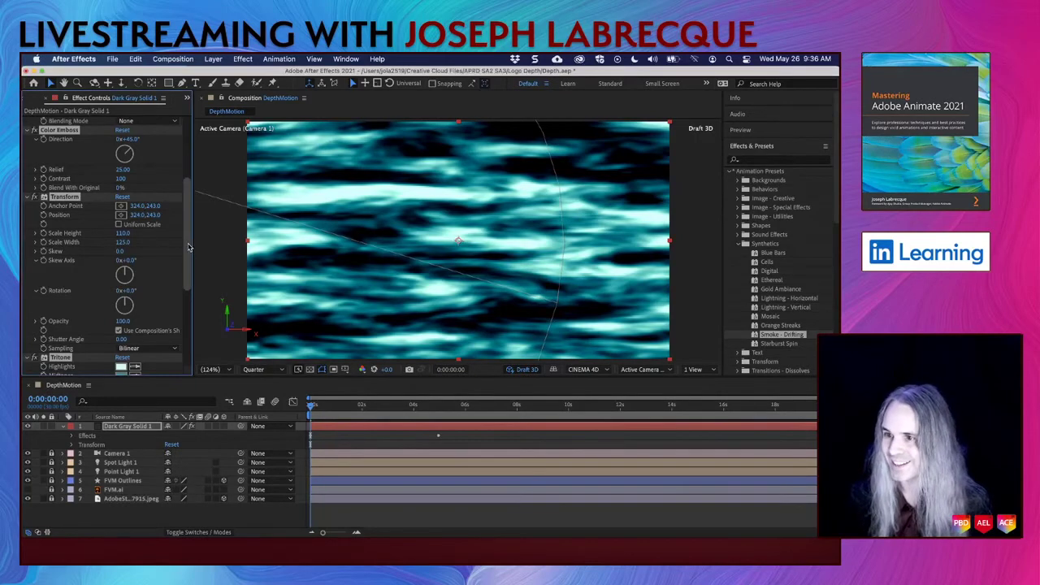
scroll(188, 221, up, 5)
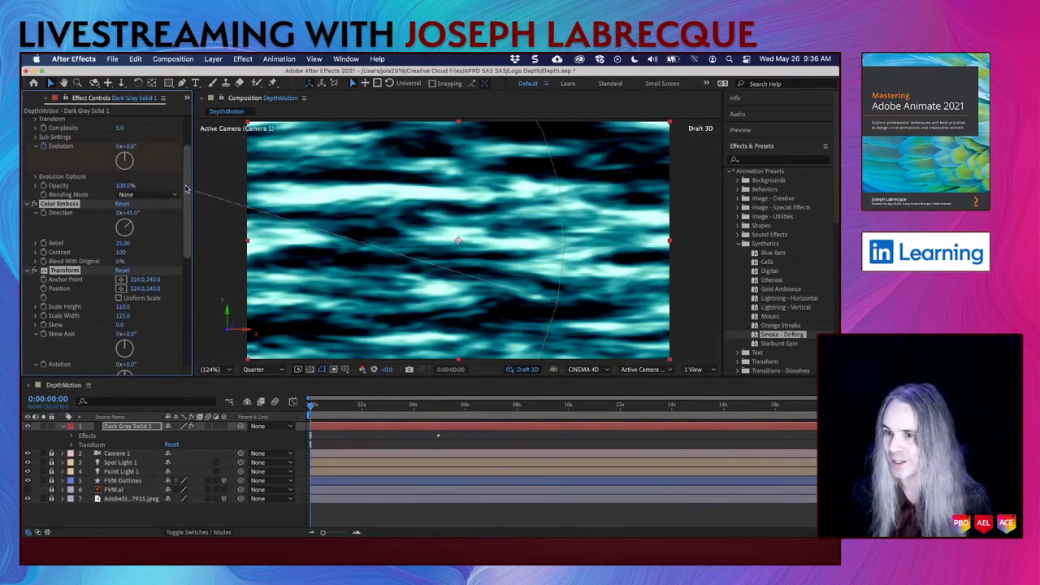
scroll(186, 221, down, 5)
scroll(186, 221, down, 1)
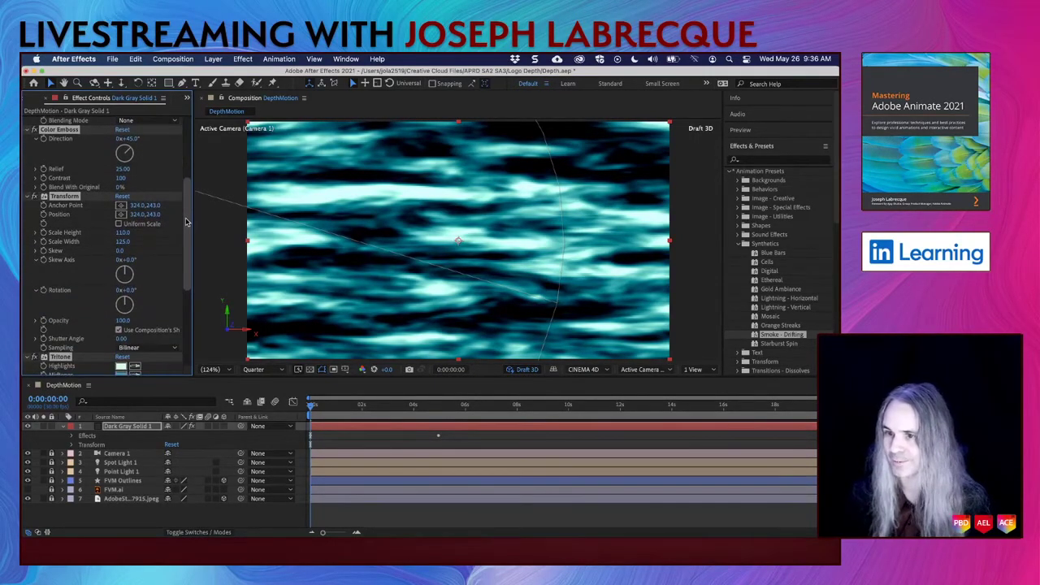
scroll(185, 220, up, 2)
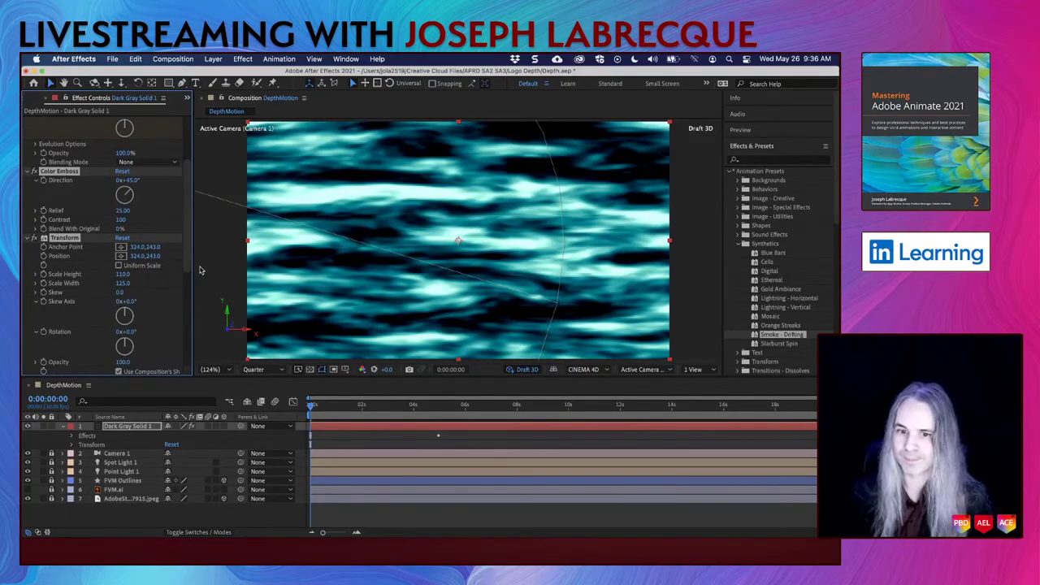
scroll(175, 302, down, 10)
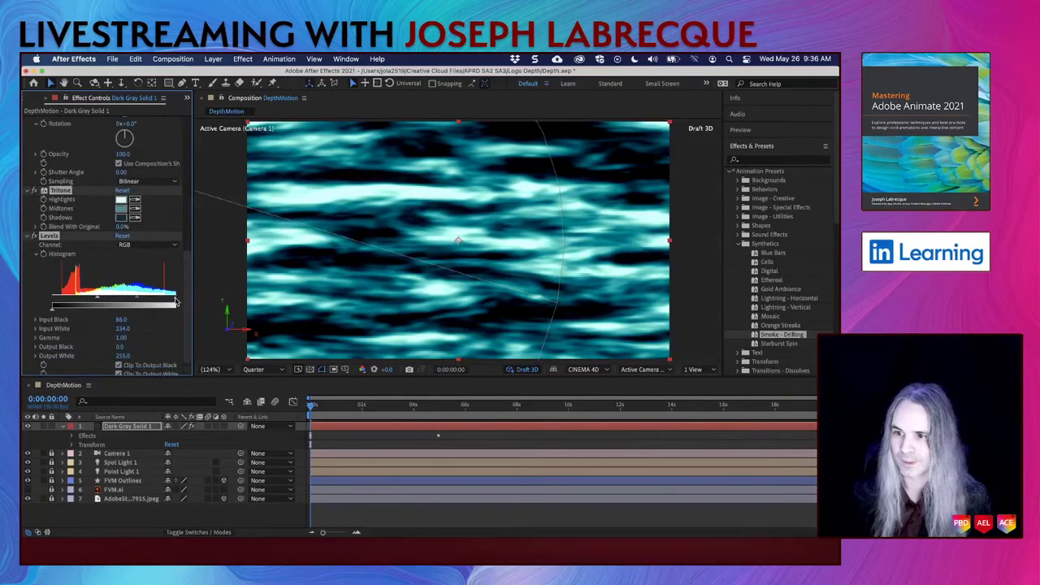
scroll(176, 302, down, 1)
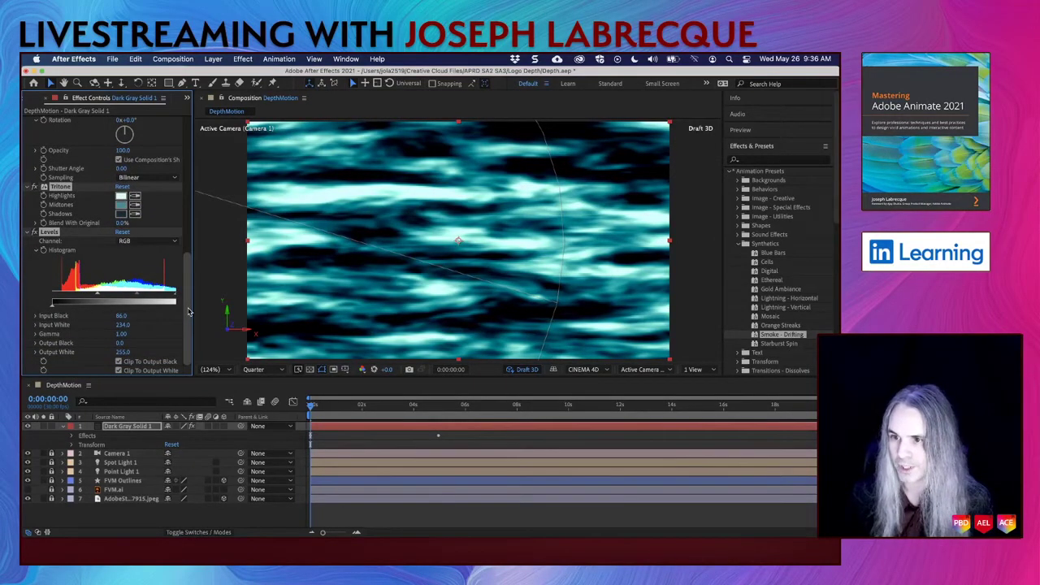
drag(188, 309, 189, 283)
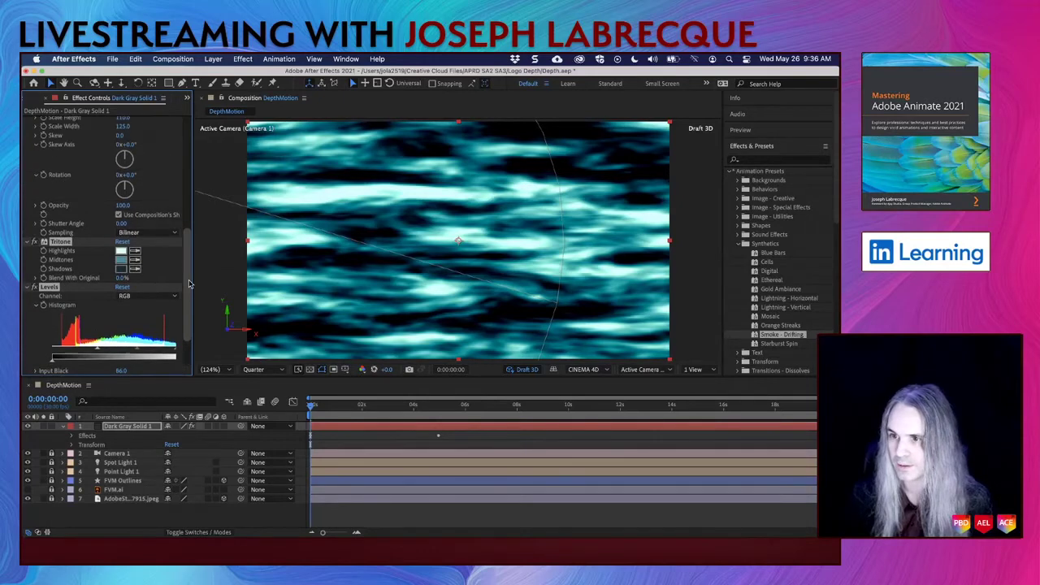
click(123, 251)
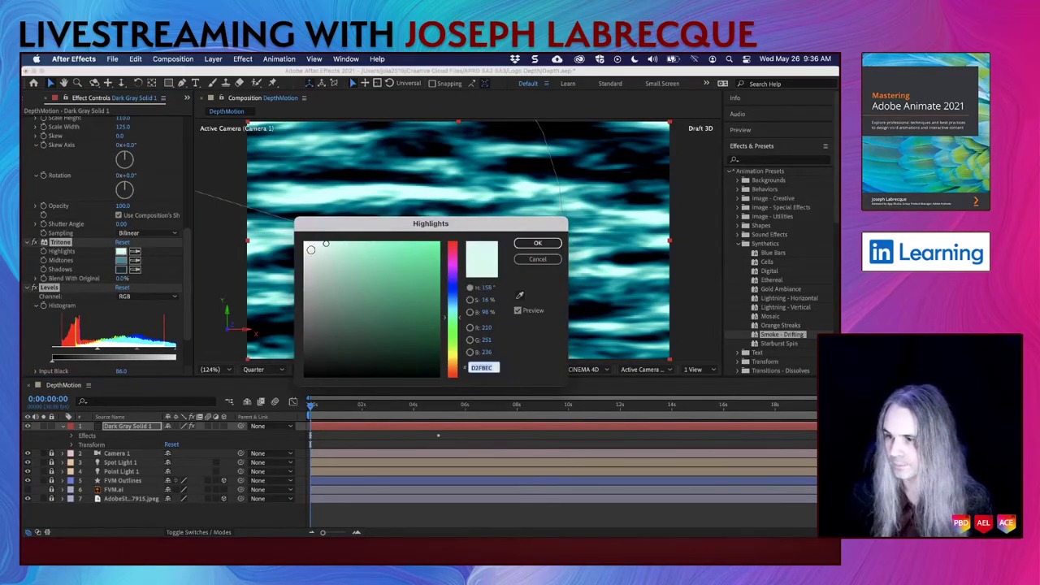
click(311, 251)
click(537, 243)
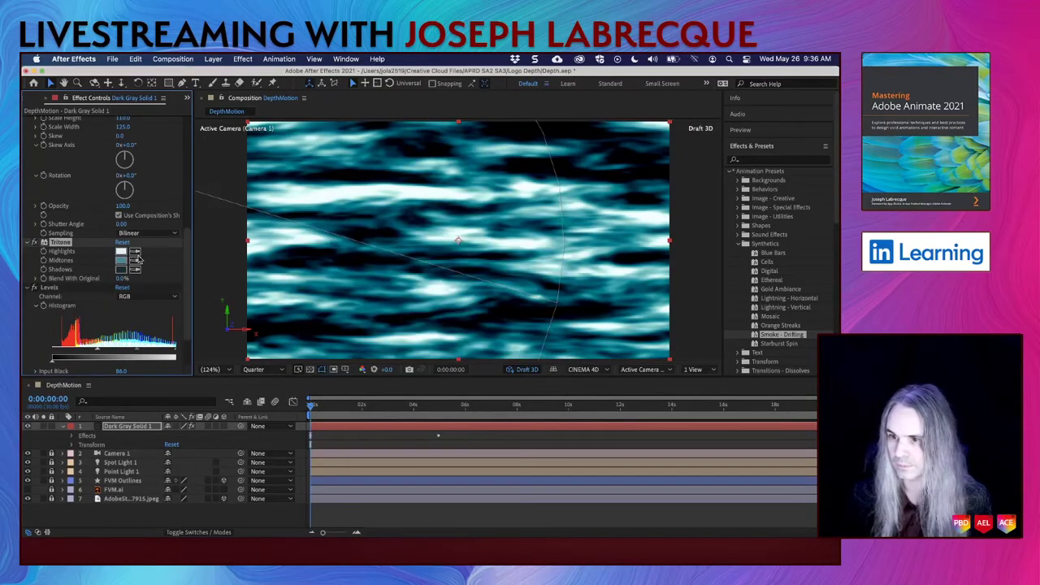
Step: Change the Tritone midtones color to a neutral medium gray
click(124, 260)
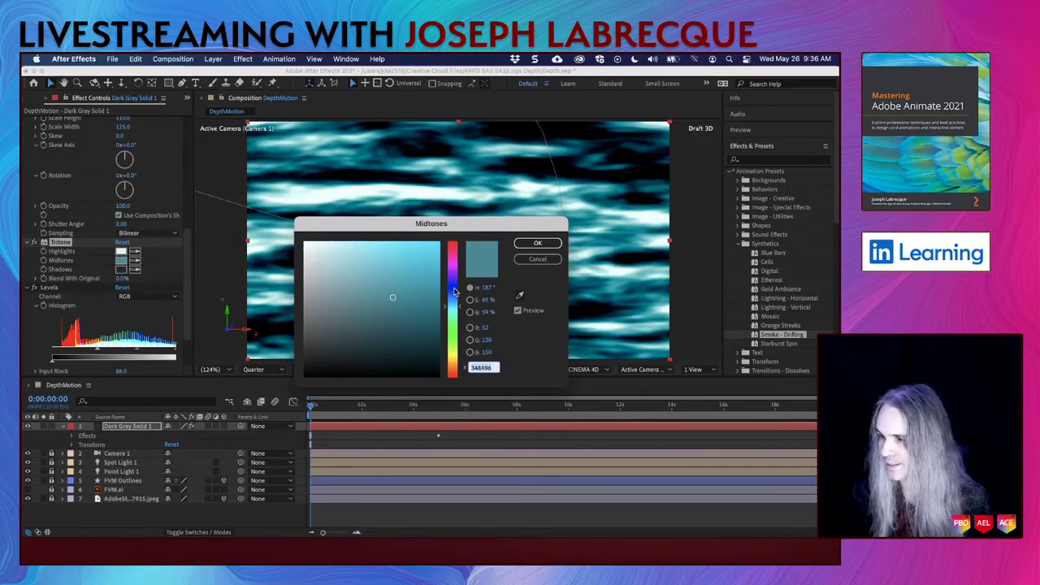
click(308, 305)
click(536, 245)
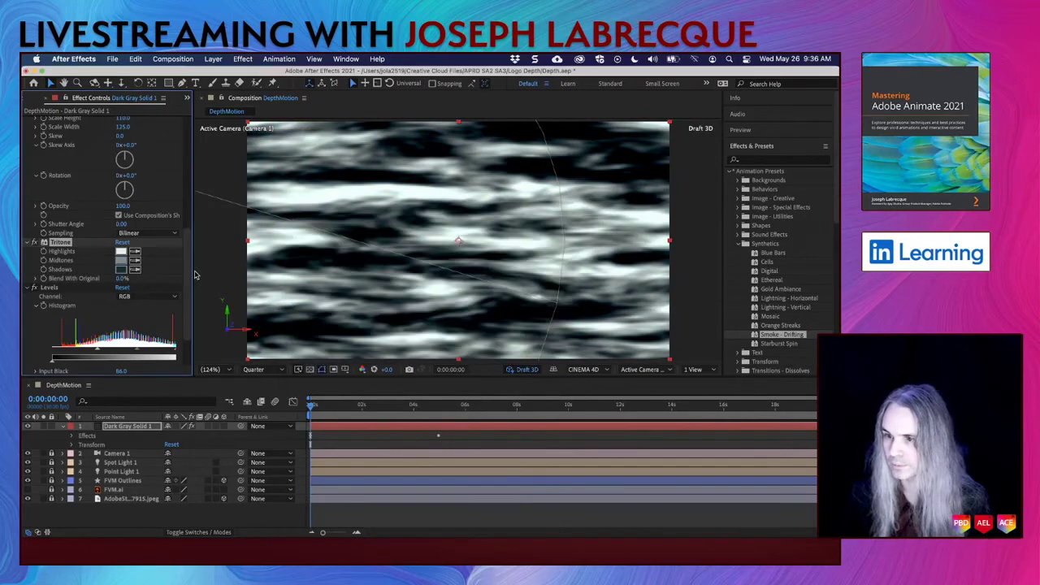
Step: Change the Tritone shadows color to black and preview the first seconds of the smoke animation
click(122, 269)
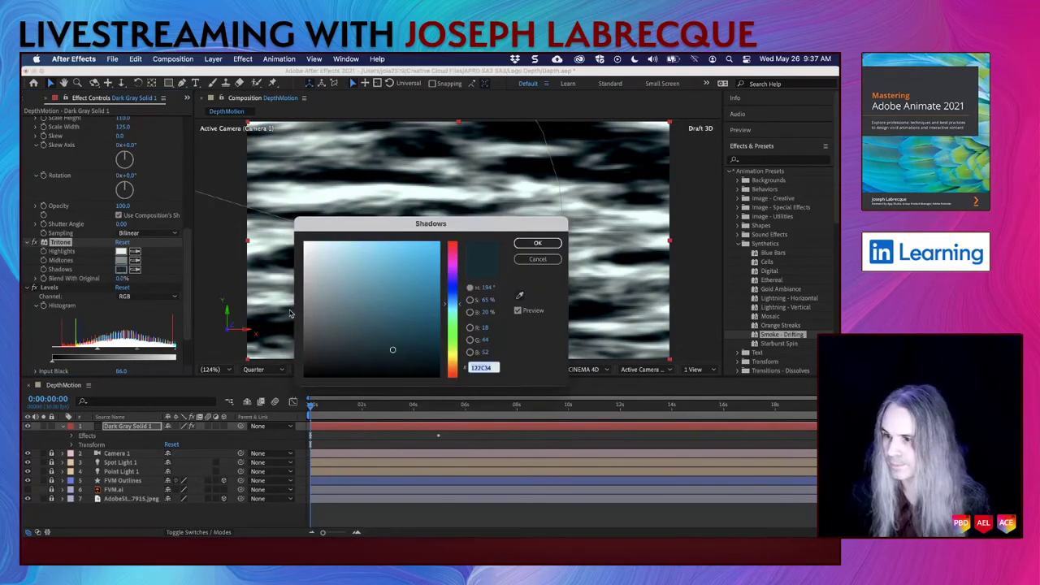
click(307, 376)
click(536, 245)
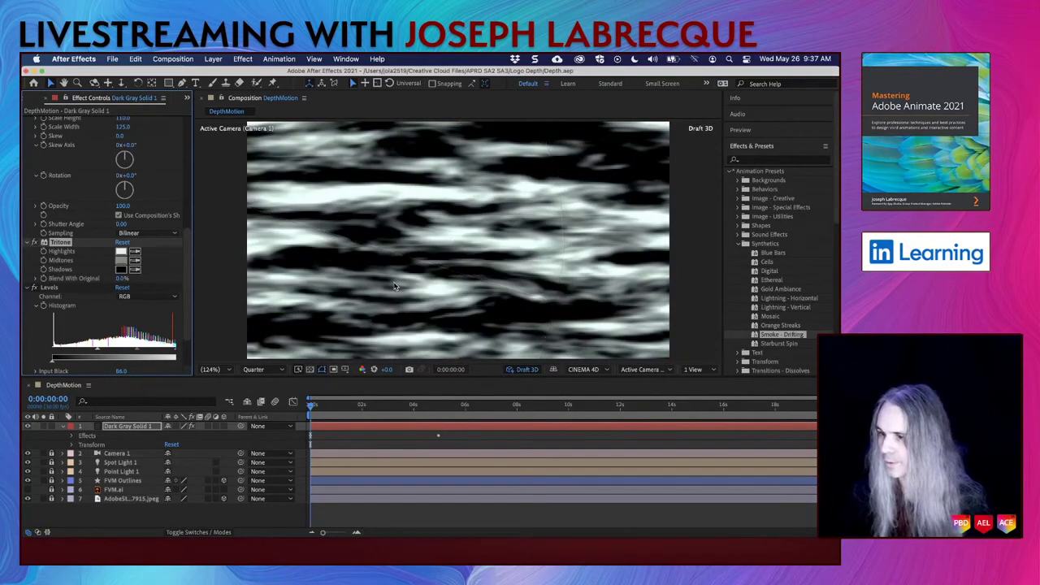
key(space)
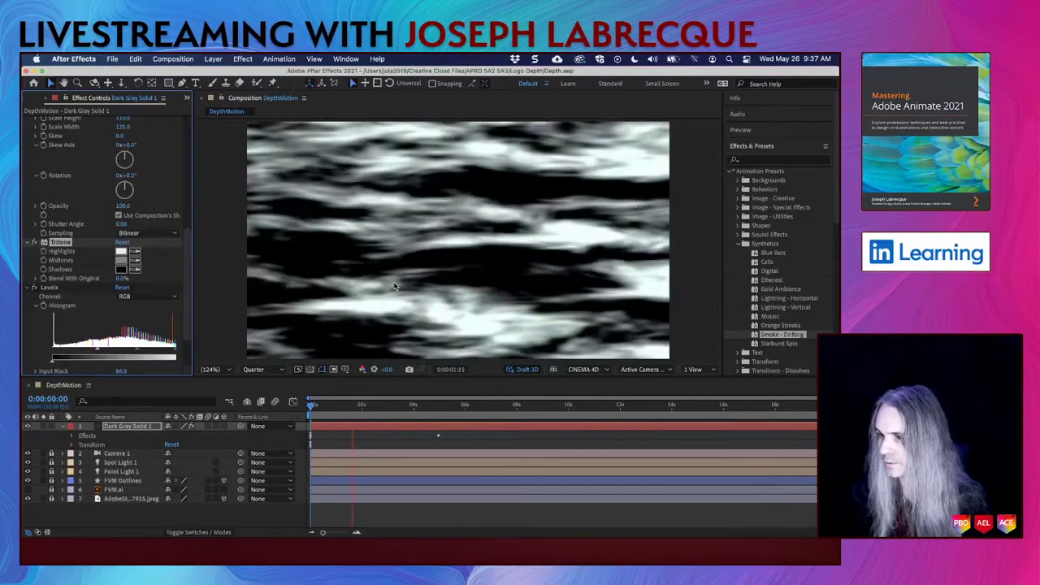
key(space)
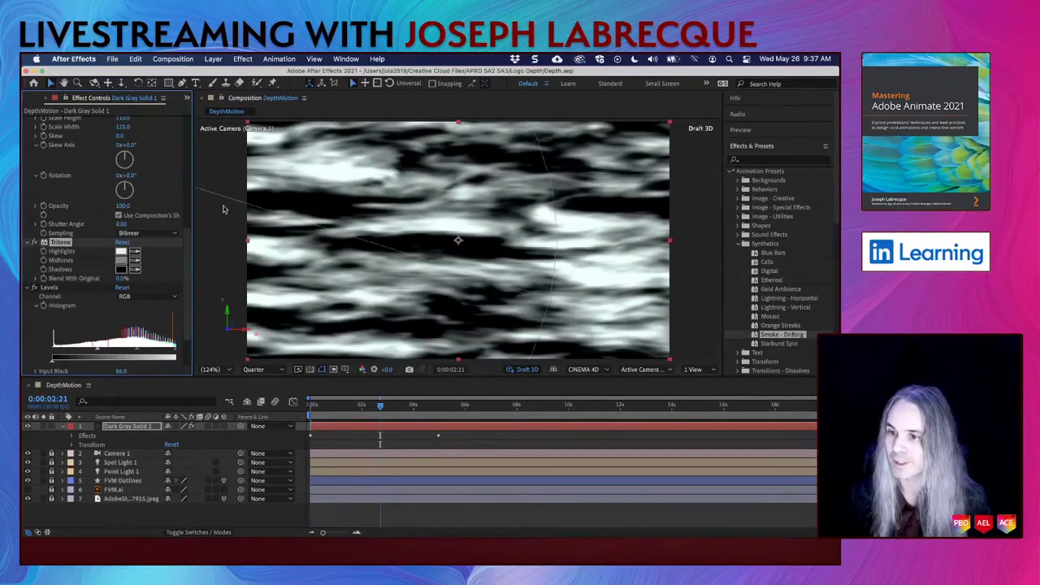
Step: Collapse the settings of the dark gray solid's Fractal Noise, Color Emboss, Transform, Tritone and Levels effects
scroll(160, 201, up, 3)
scroll(161, 201, up, 5)
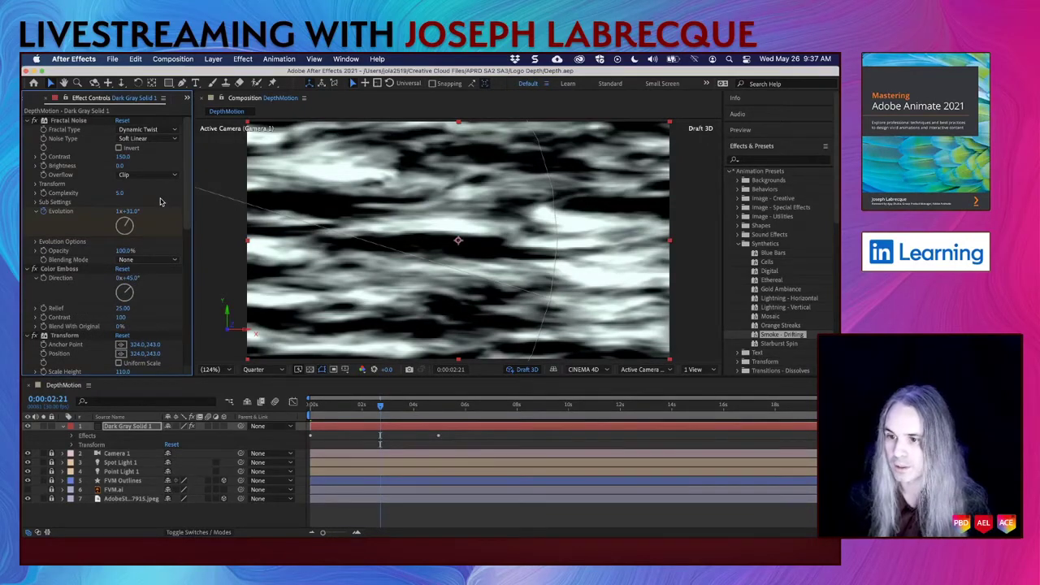
click(29, 121)
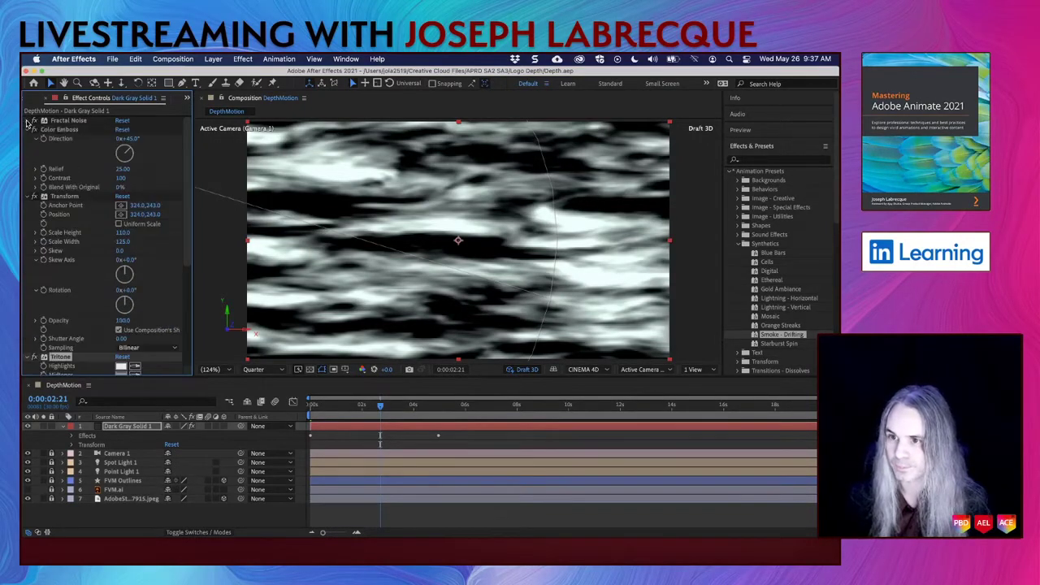
click(30, 130)
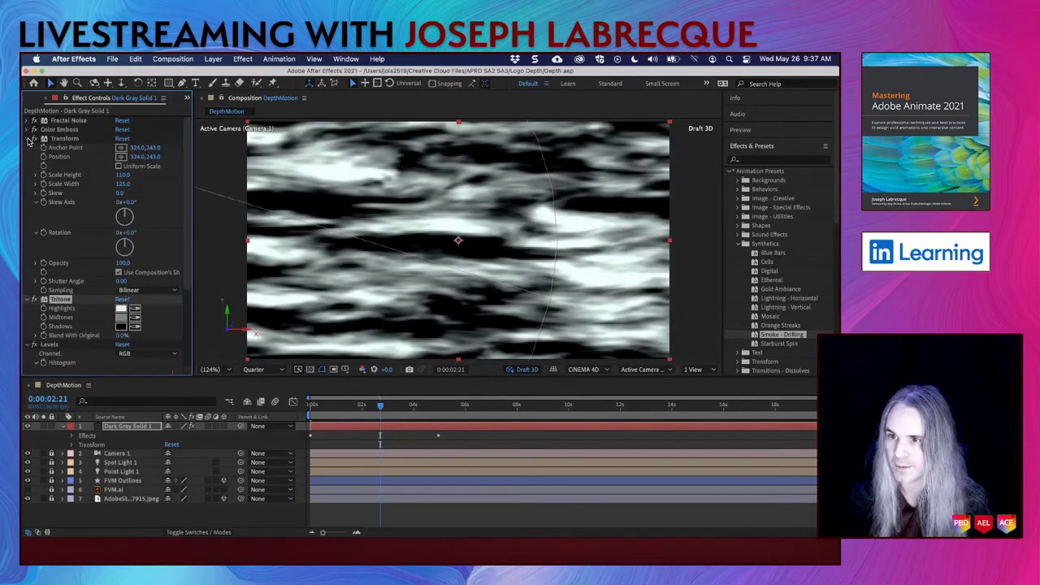
click(29, 139)
click(29, 149)
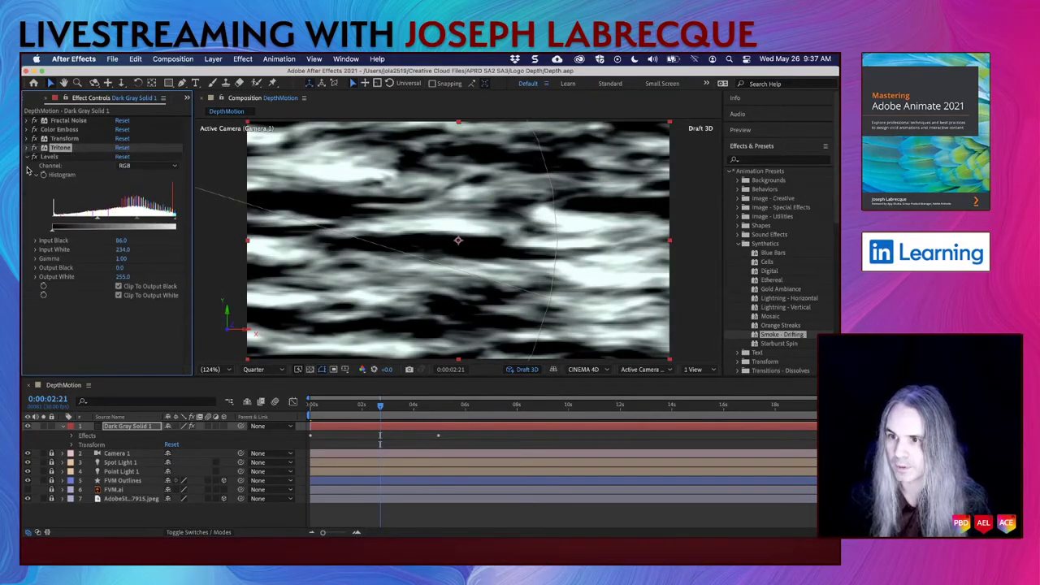
click(29, 157)
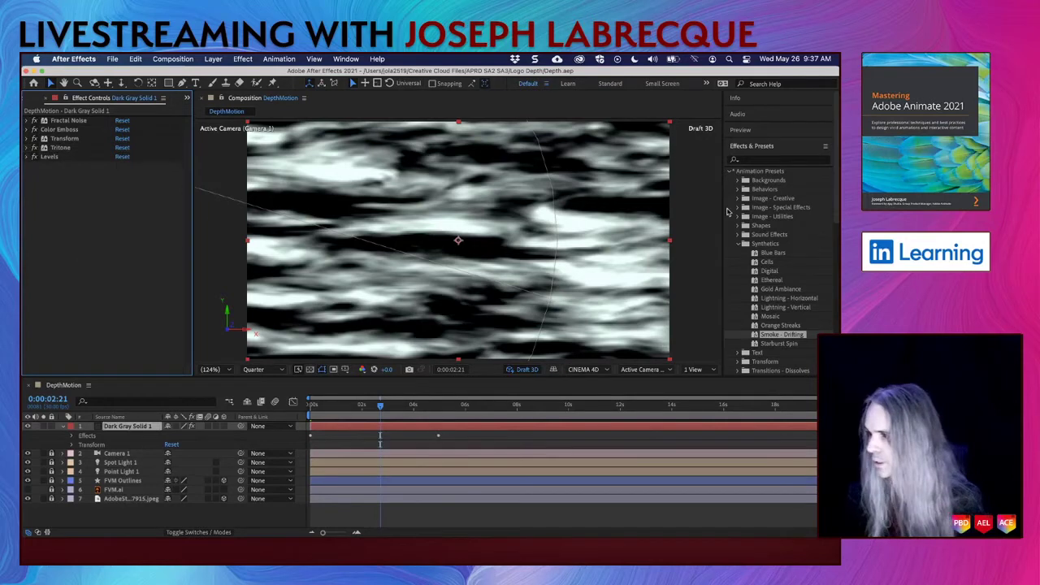
Step: Apply a Gaussian Blur effect to the dark gray solid and set its Blurriness to about 41.7
scroll(775, 225, down, 10)
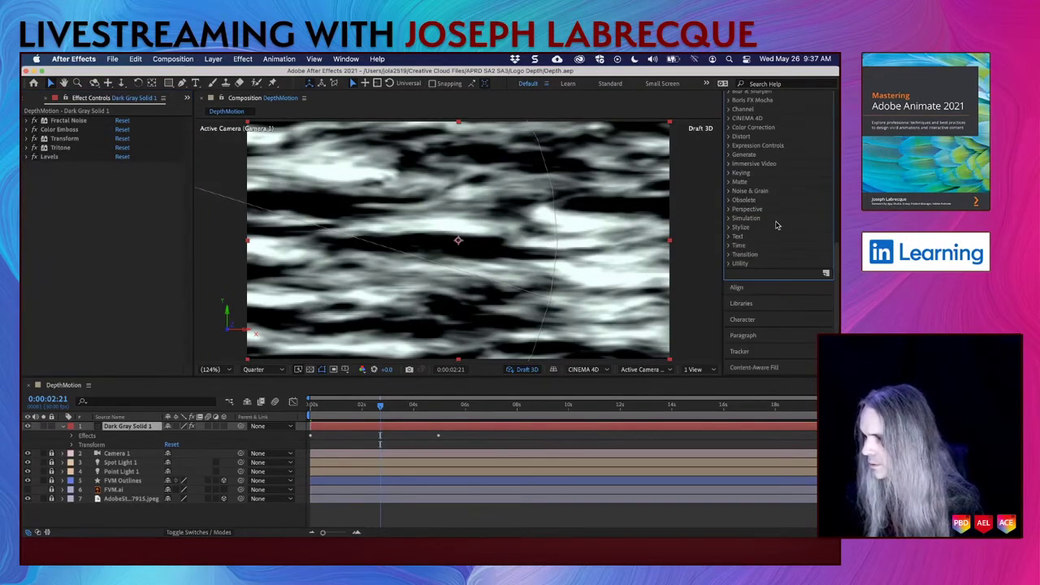
click(728, 206)
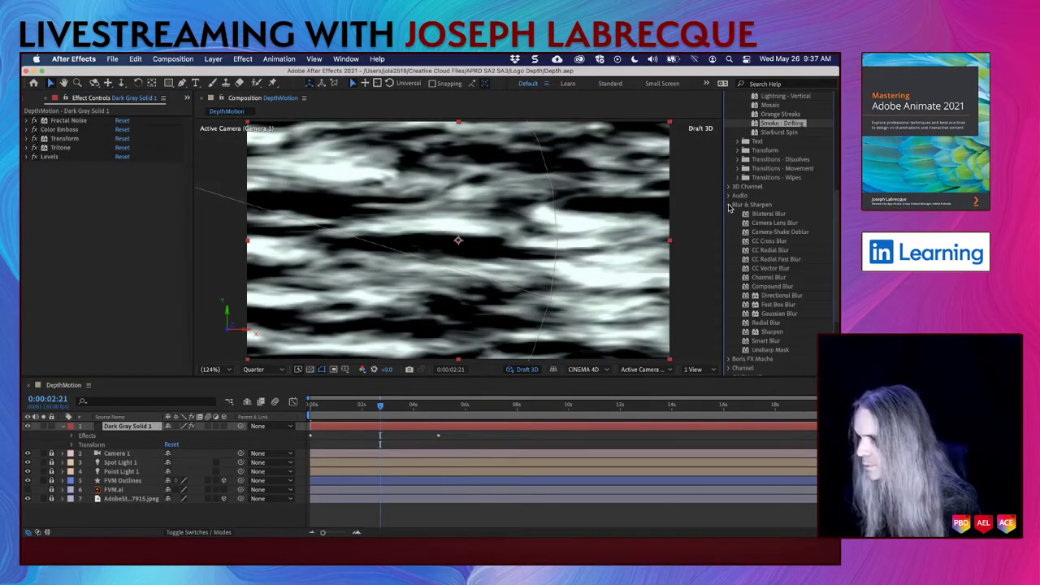
click(783, 315)
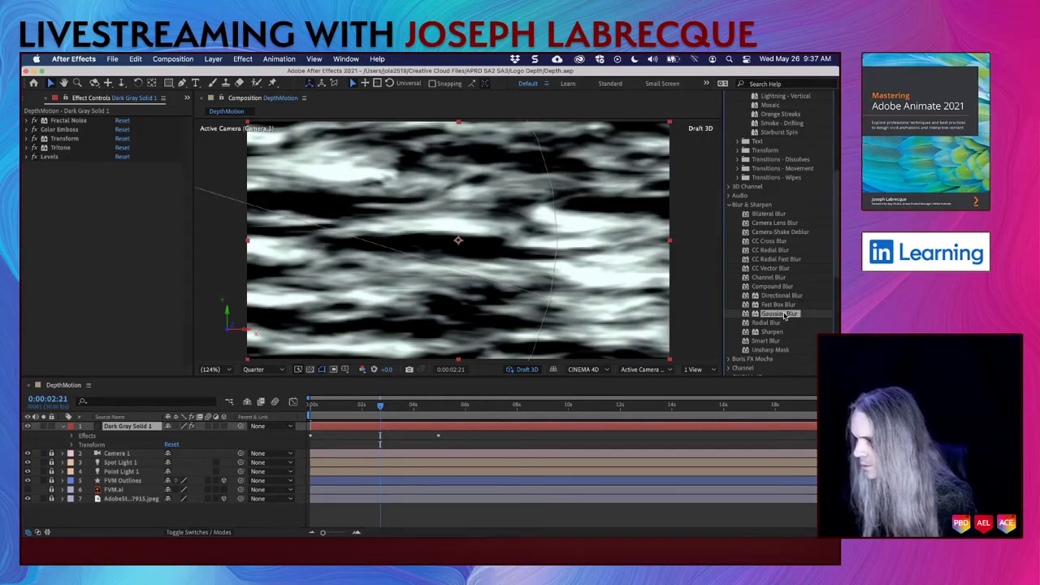
drag(785, 316, 454, 227)
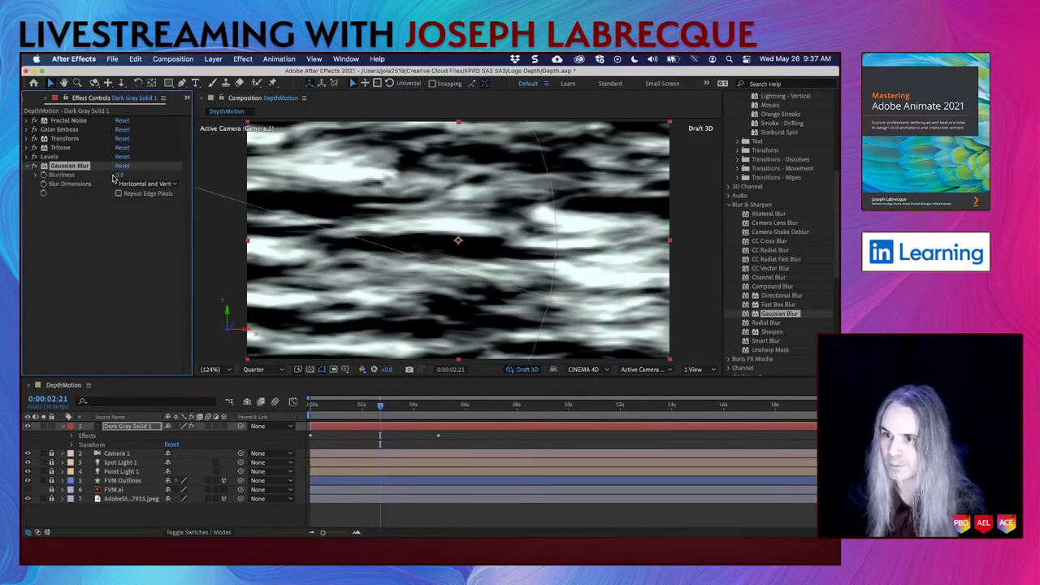
drag(119, 176, 227, 181)
drag(118, 176, 92, 173)
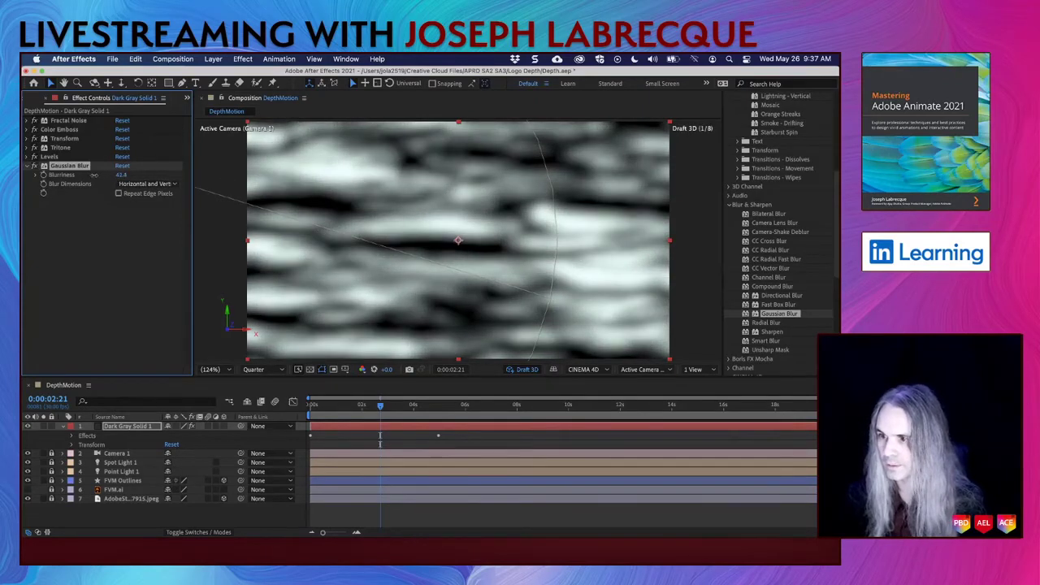
Step: Preview the first seconds of the blurred smoke from the beginning of the composition
drag(339, 406, 280, 405)
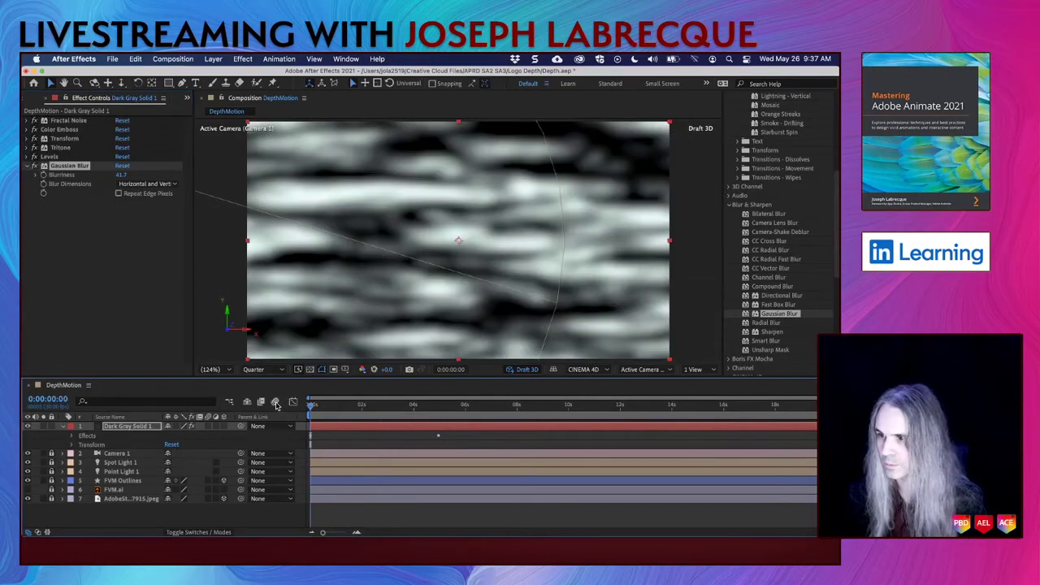
key(space)
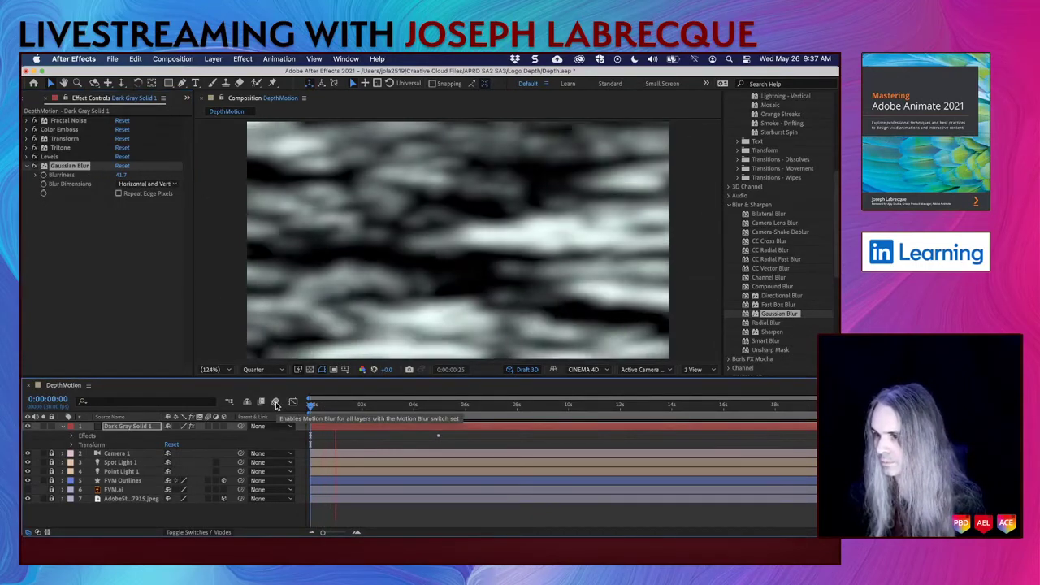
key(space)
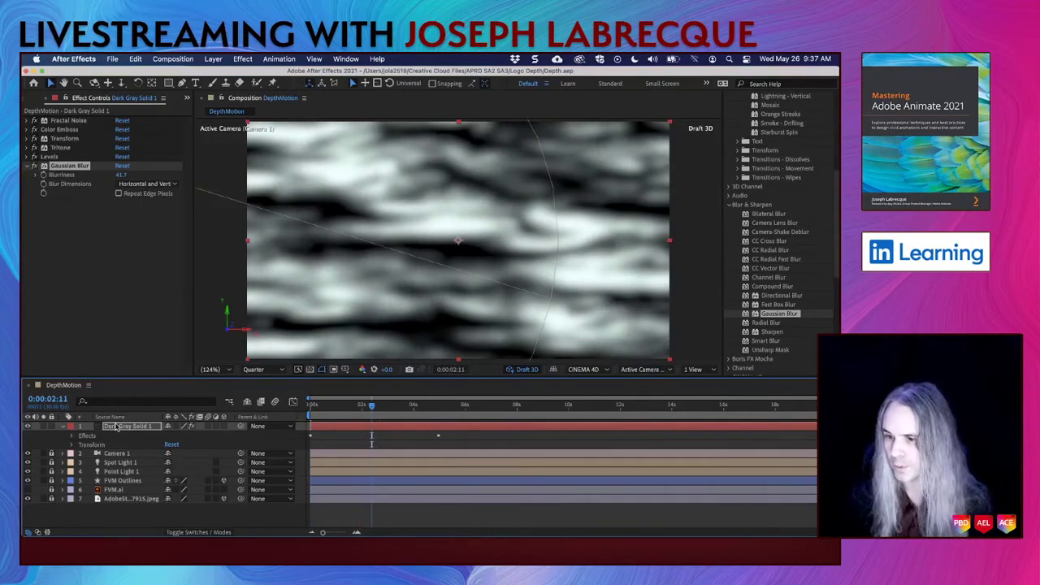
Step: Move the ending keyframes of Fractal Noise's Rotation and Evolution on the dark gray solid to the 12-second mark
super+click(87, 428)
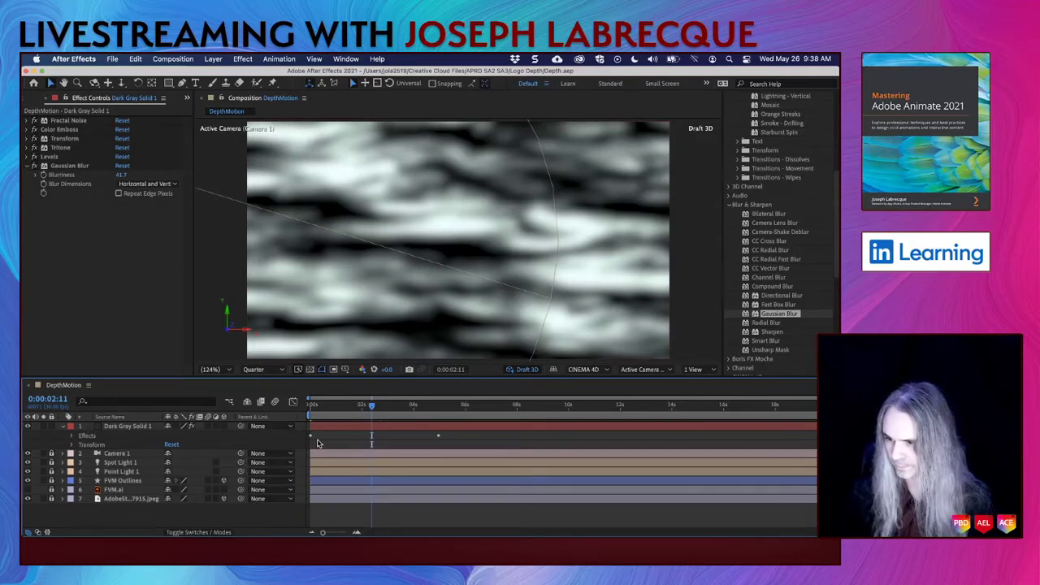
click(73, 436)
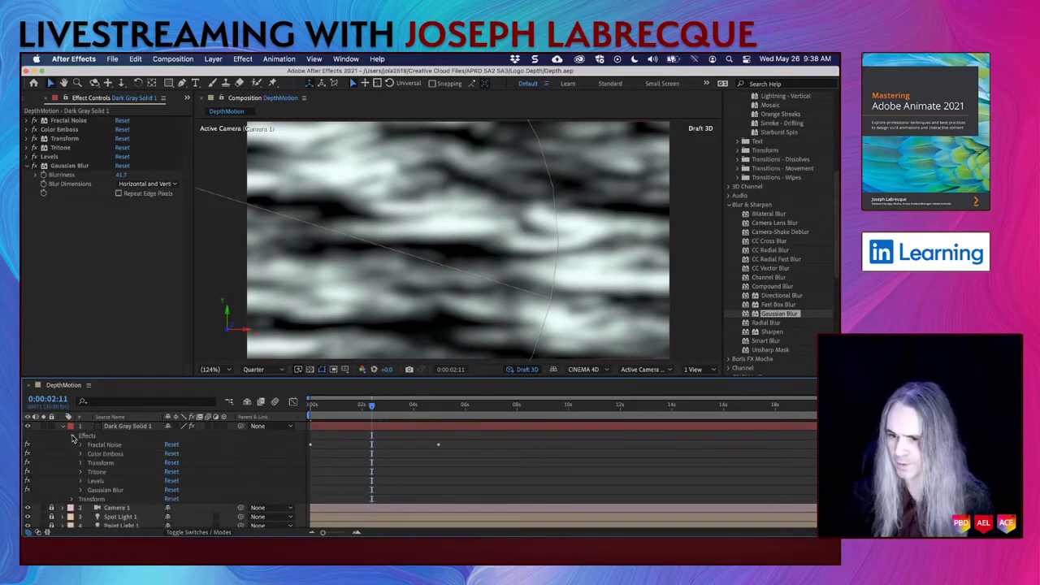
click(81, 445)
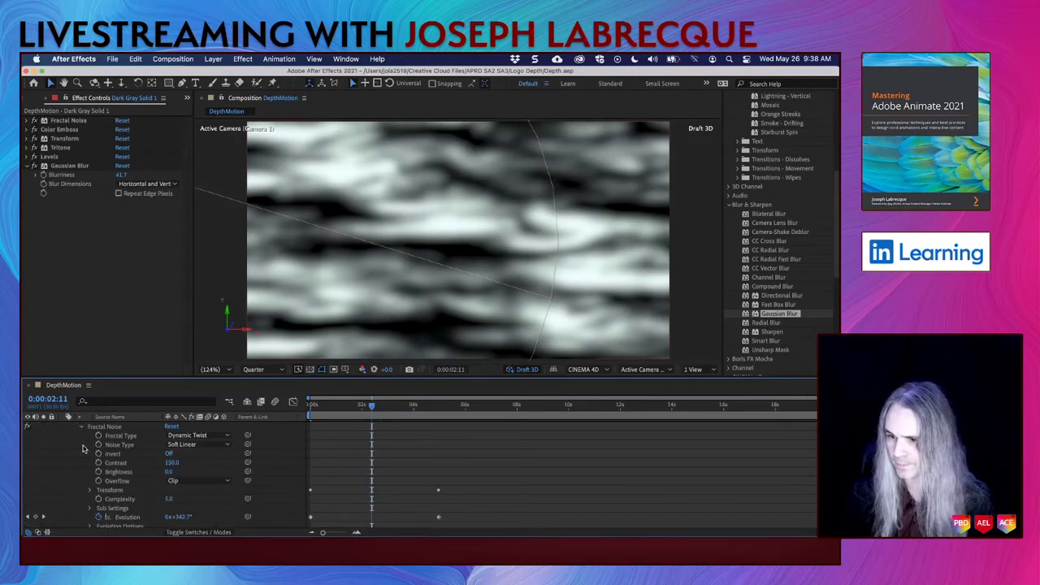
scroll(252, 488, down, 3)
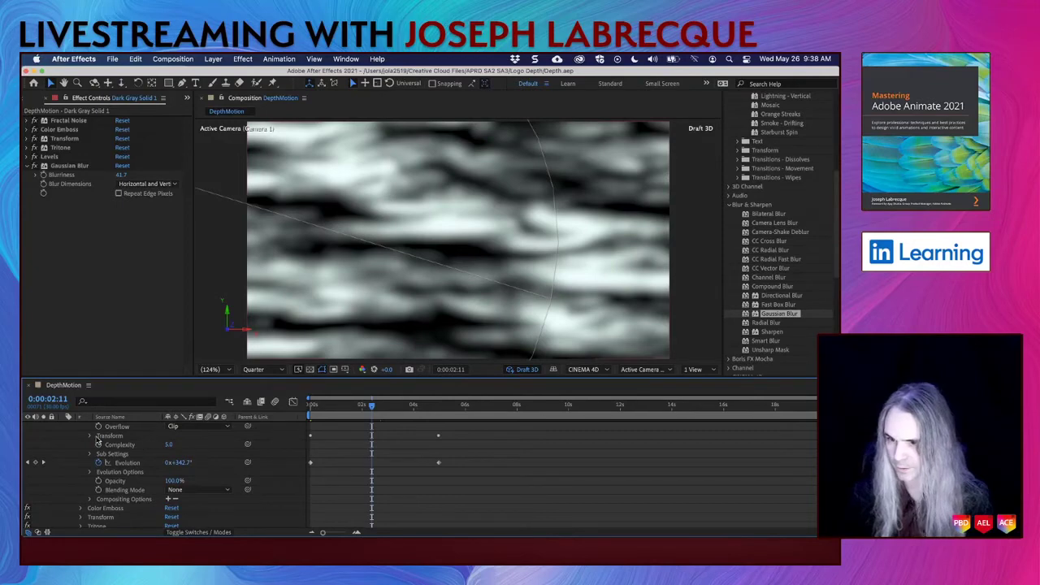
scroll(250, 484, down, 4)
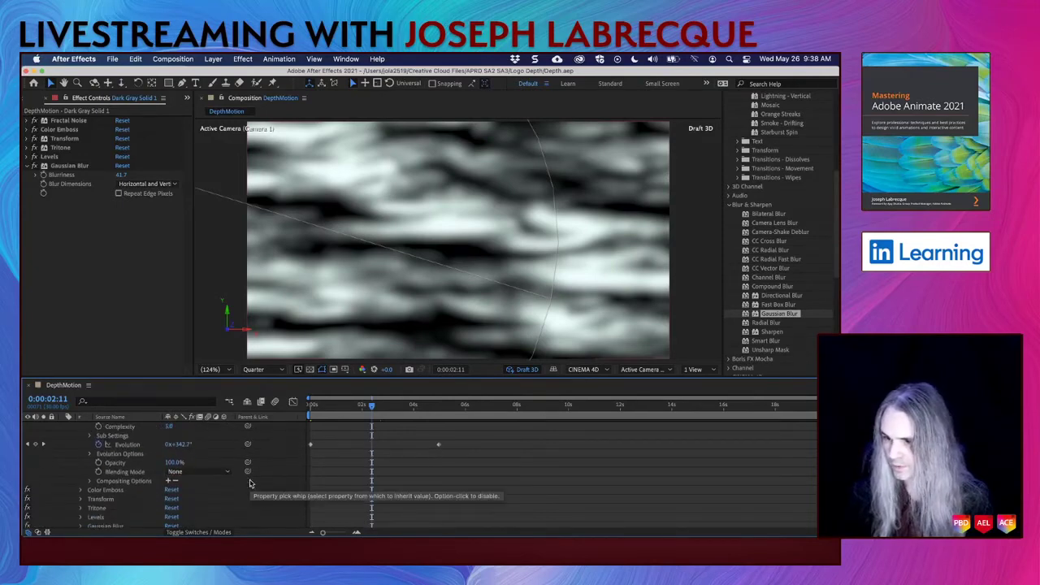
scroll(250, 484, up, 4)
scroll(250, 485, up, 3)
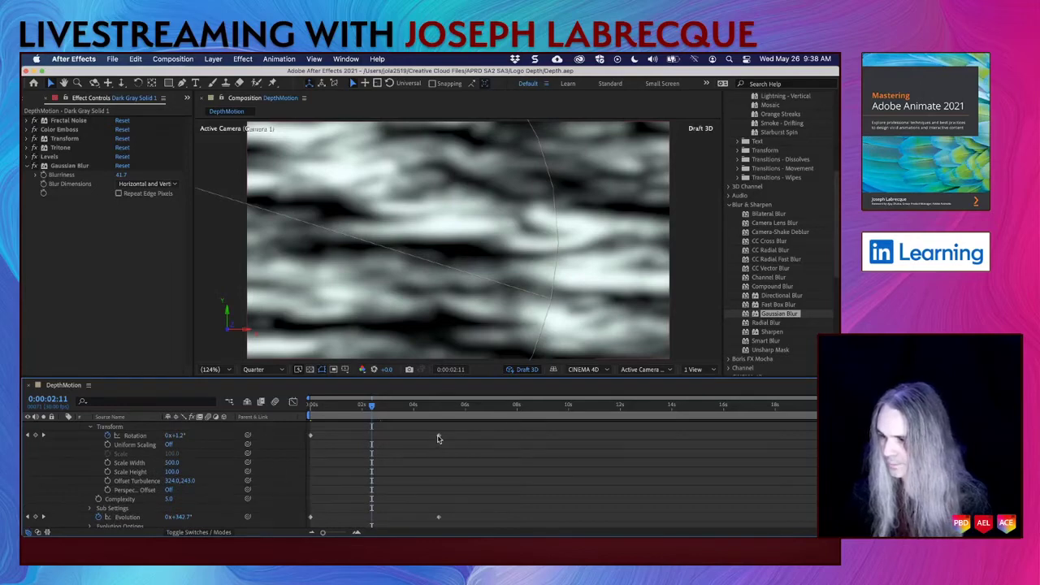
drag(439, 436, 622, 444)
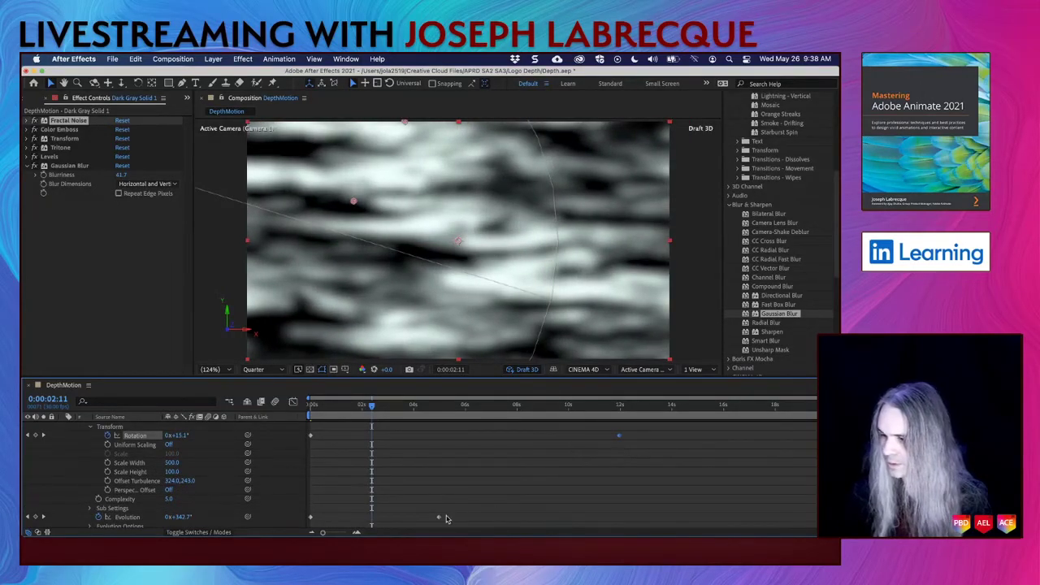
drag(441, 520, 622, 523)
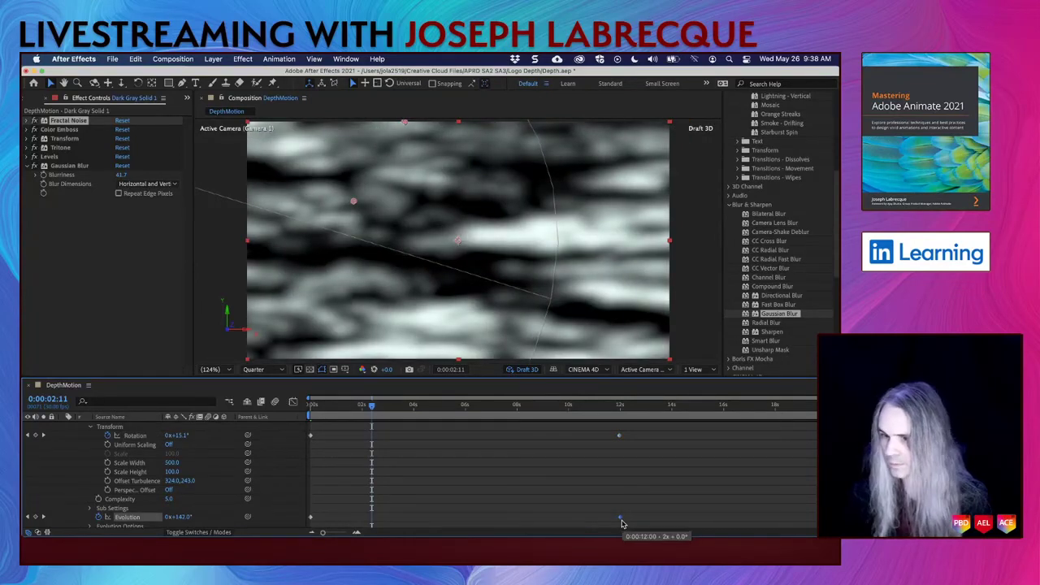
Step: Collapse the Fractal Noise settings and the Effects group of the dark gray solid in the timeline
click(90, 428)
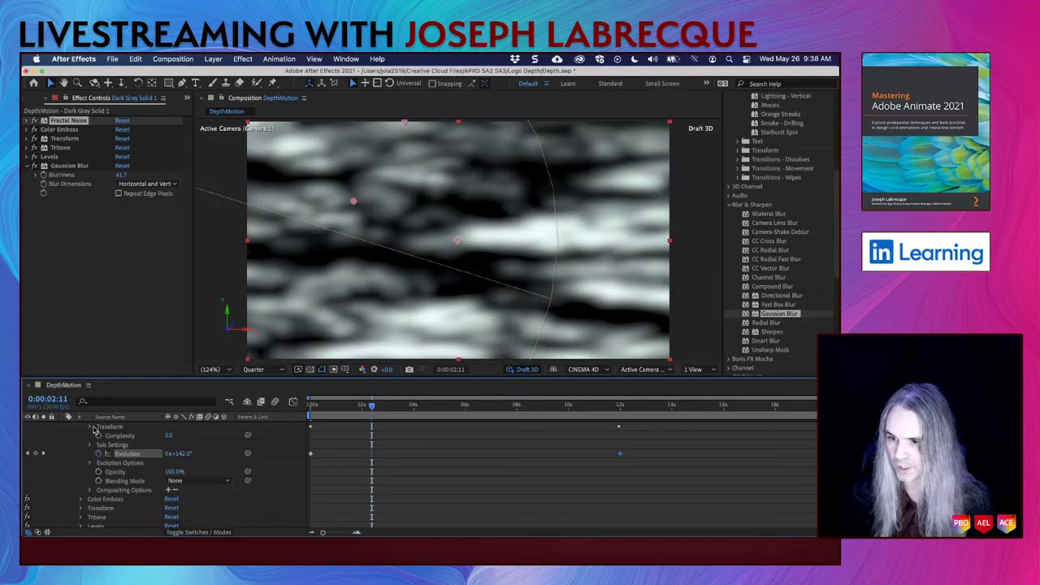
click(91, 428)
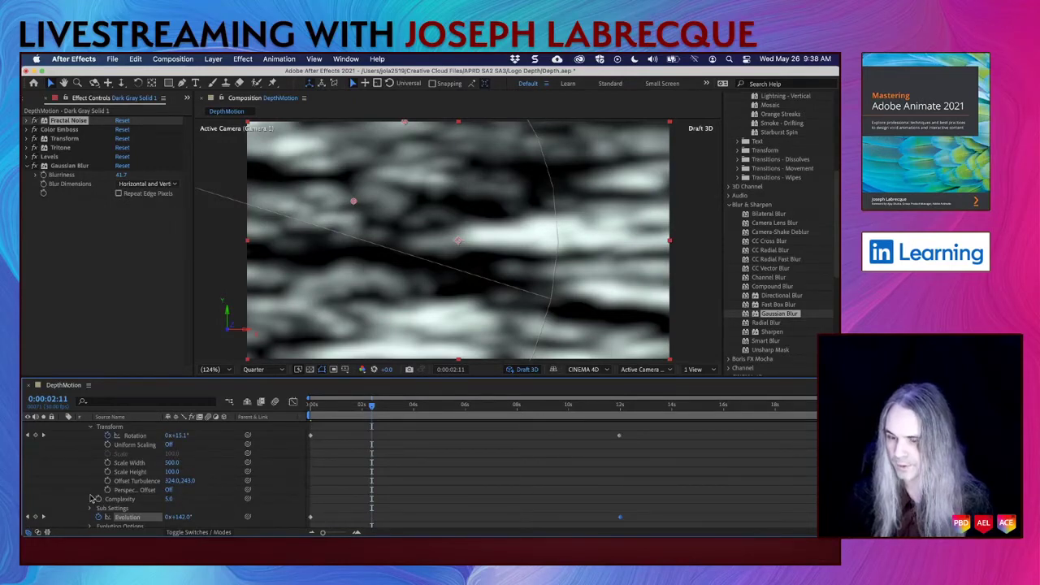
scroll(84, 483, down, 5)
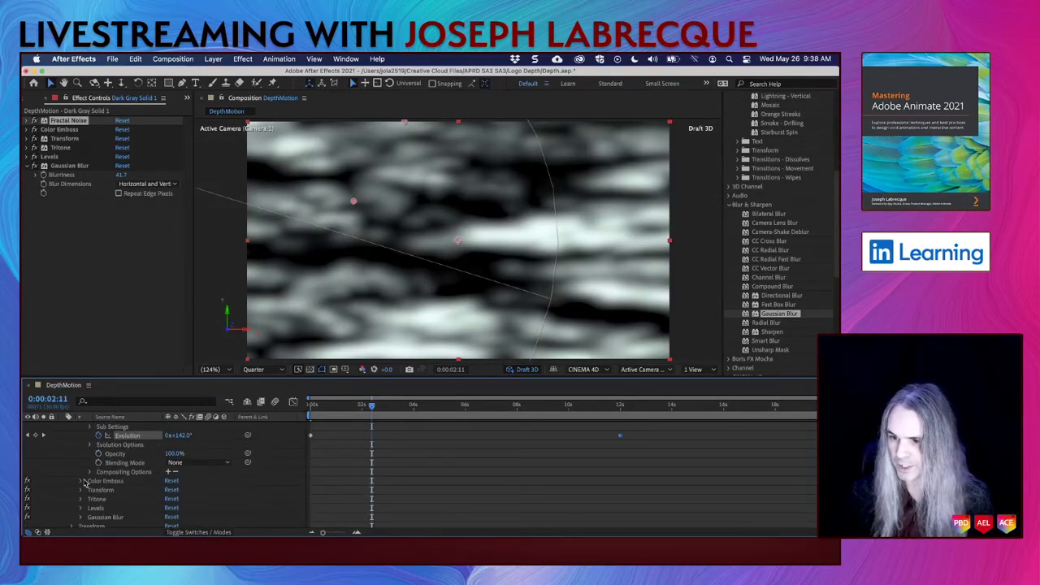
scroll(84, 483, up, 8)
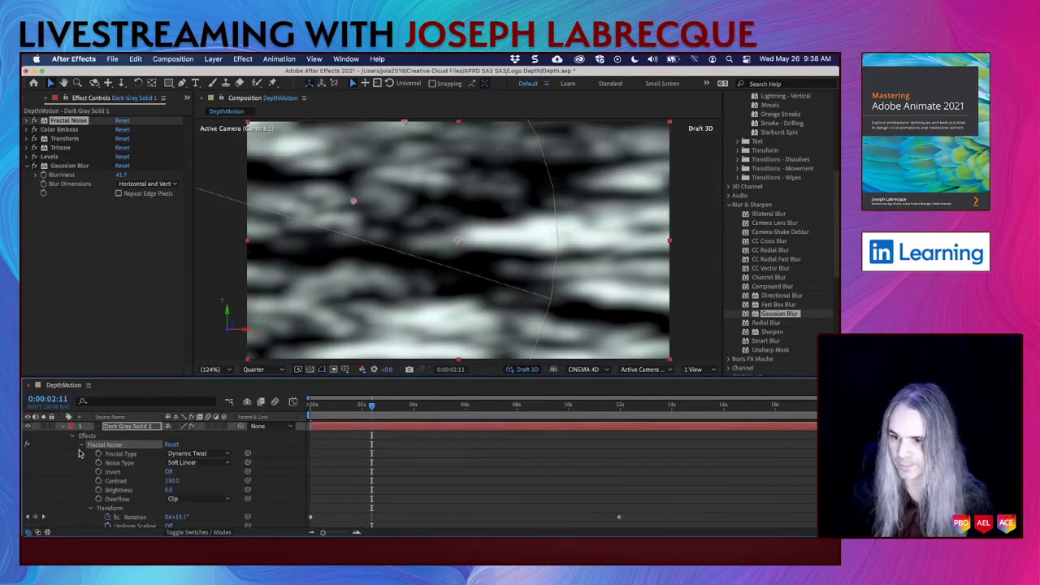
click(80, 445)
click(72, 437)
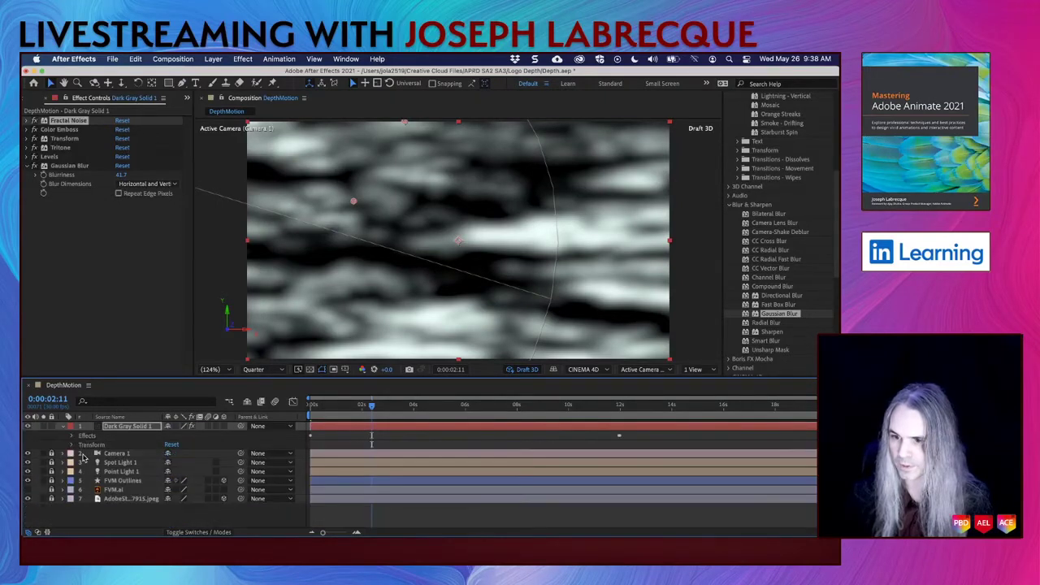
Step: Animate the dark gray solid's opacity with 100% keyframes at 0:00:00:00 and 0:00:04:23
click(72, 444)
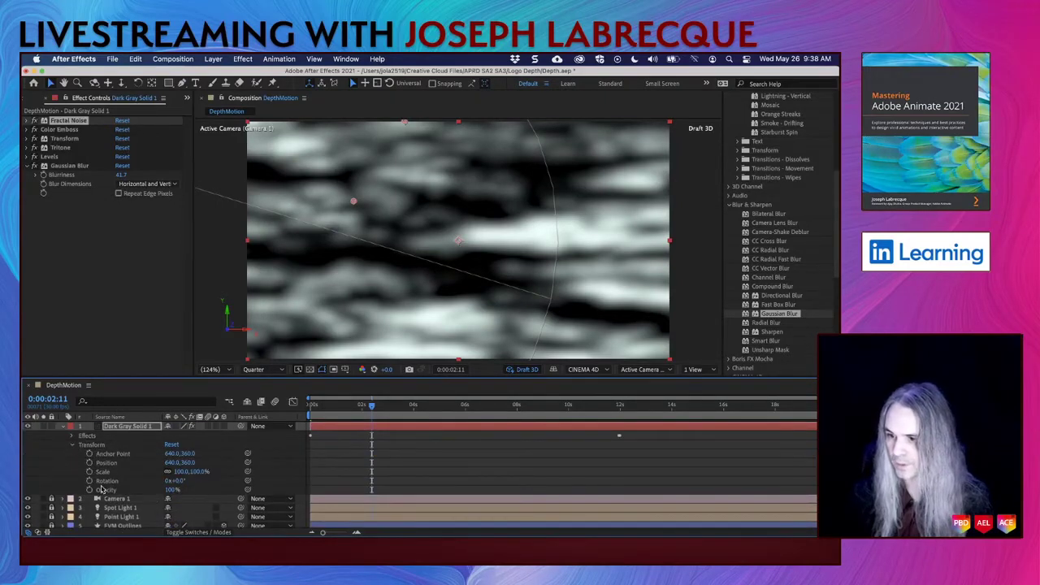
drag(372, 405, 294, 406)
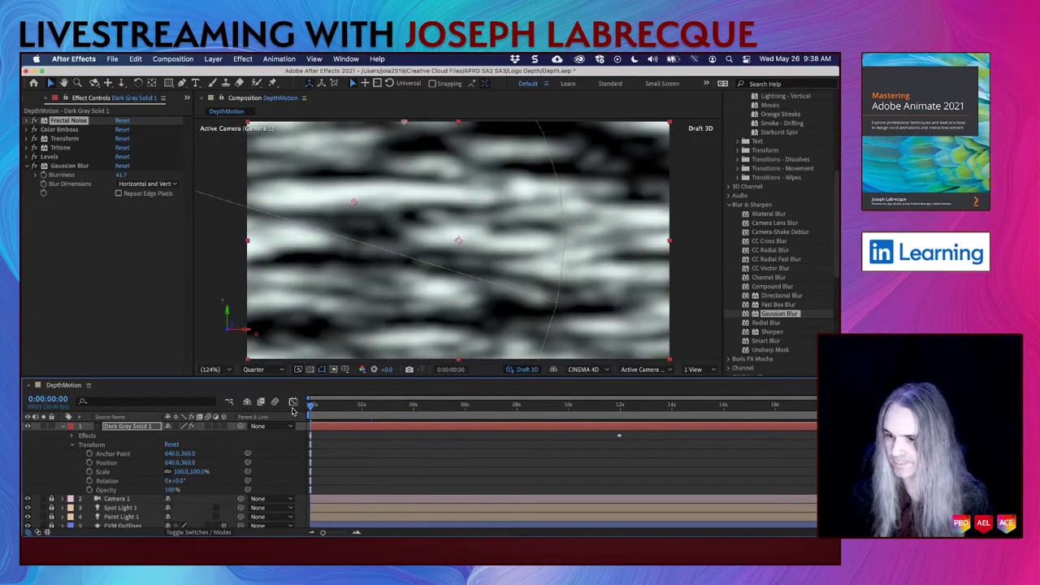
click(91, 489)
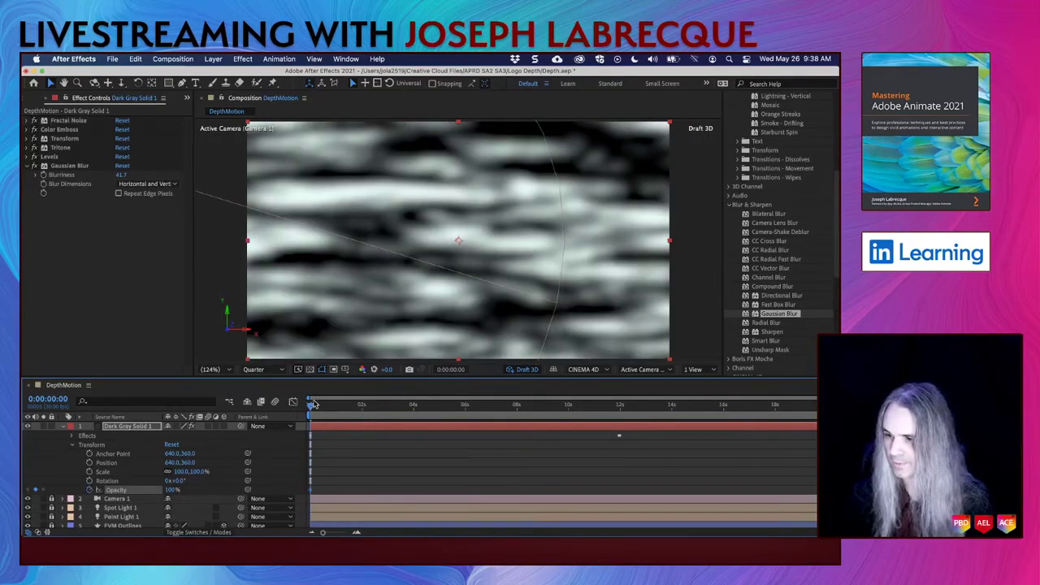
drag(312, 407, 433, 407)
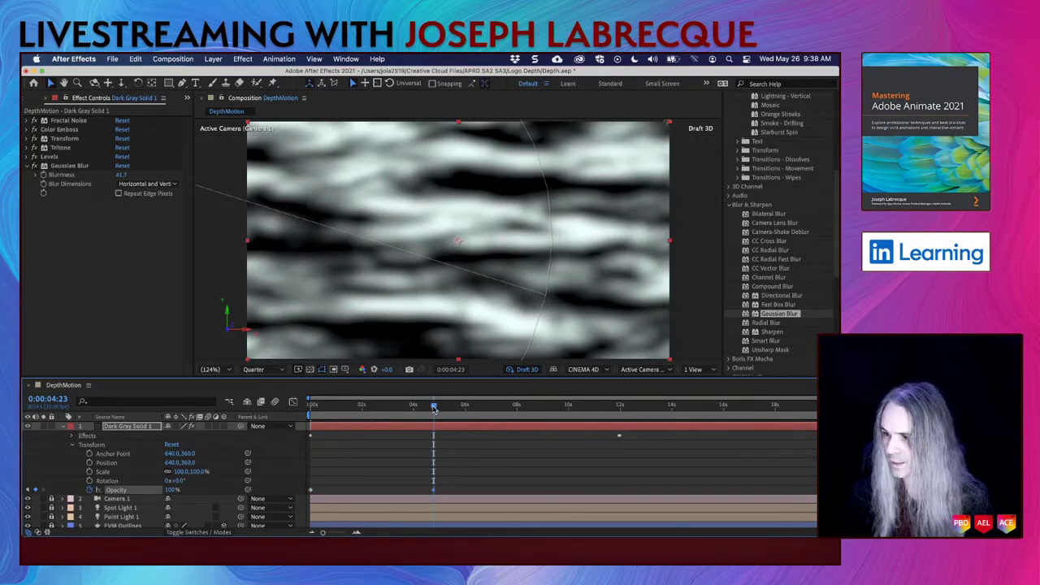
Step: Keyframe the dark gray solid's opacity to 1% at 0:00:11:13 and save the project
drag(433, 408, 606, 413)
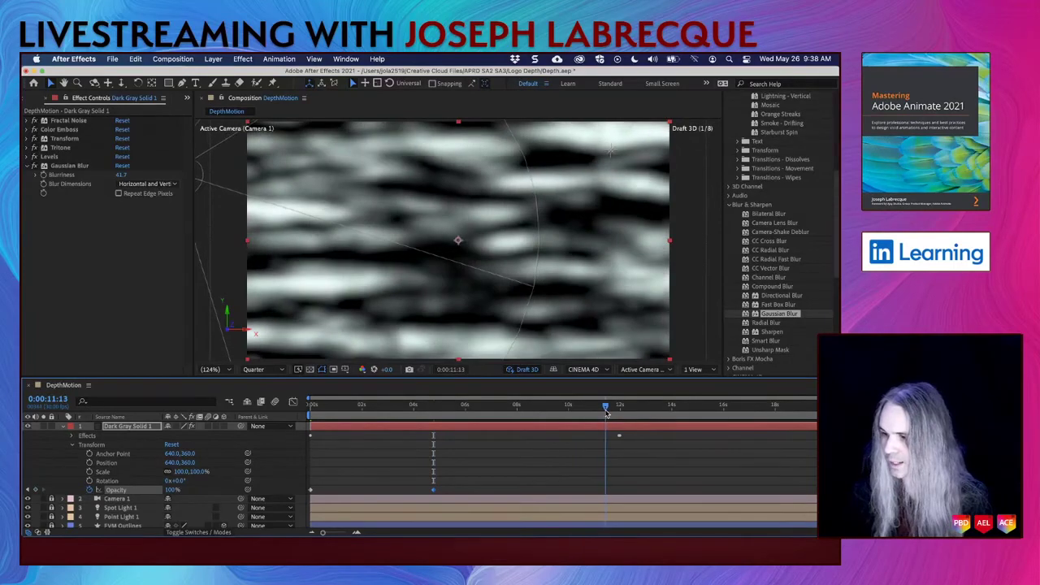
text(0)
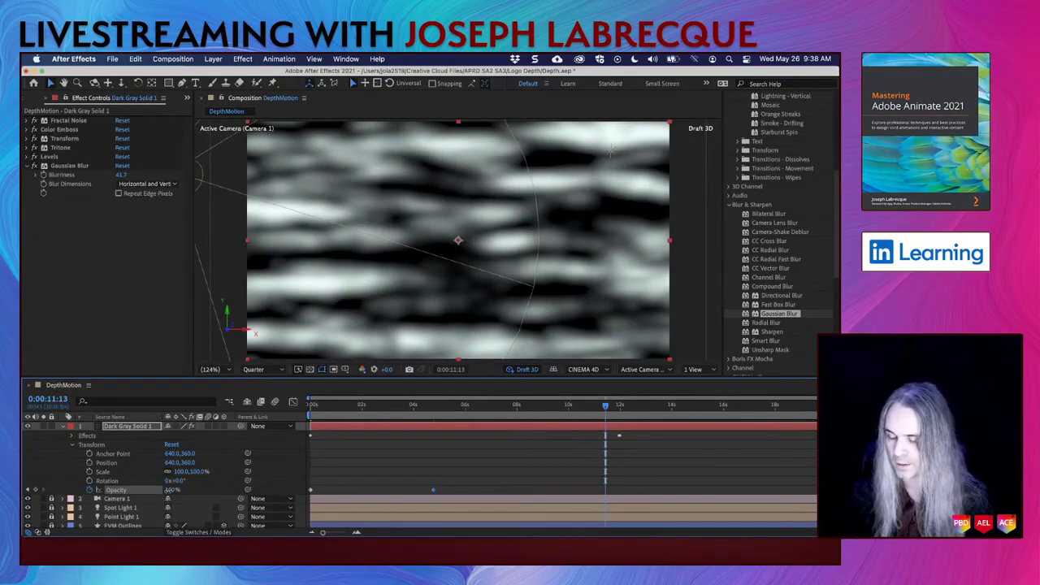
key(Return)
key(super+s)
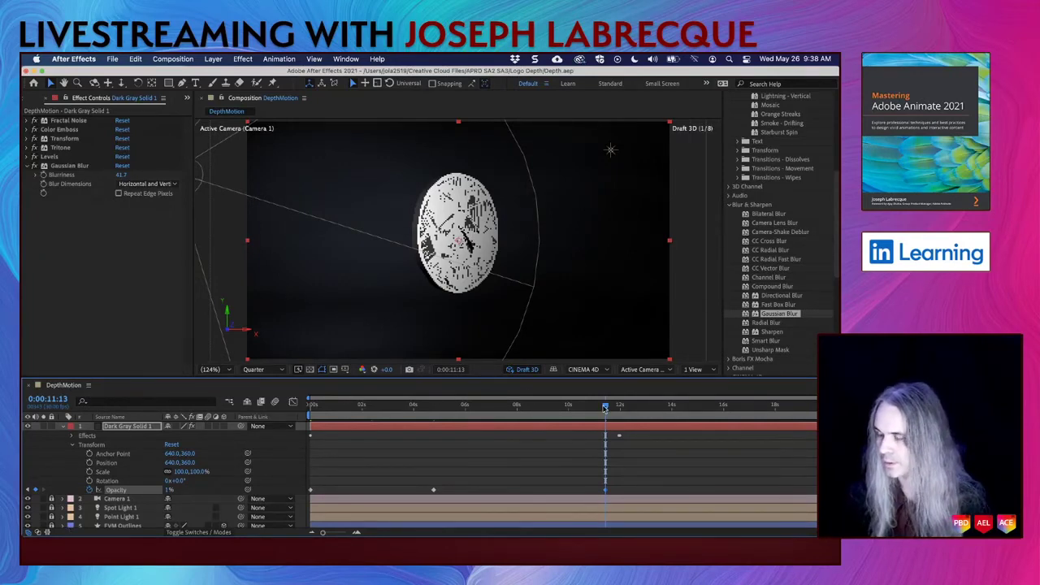
Step: Scrub through the opacity fade back to the composition start and make the dark gray solid a 3D layer
drag(605, 405, 424, 405)
drag(492, 415, 292, 405)
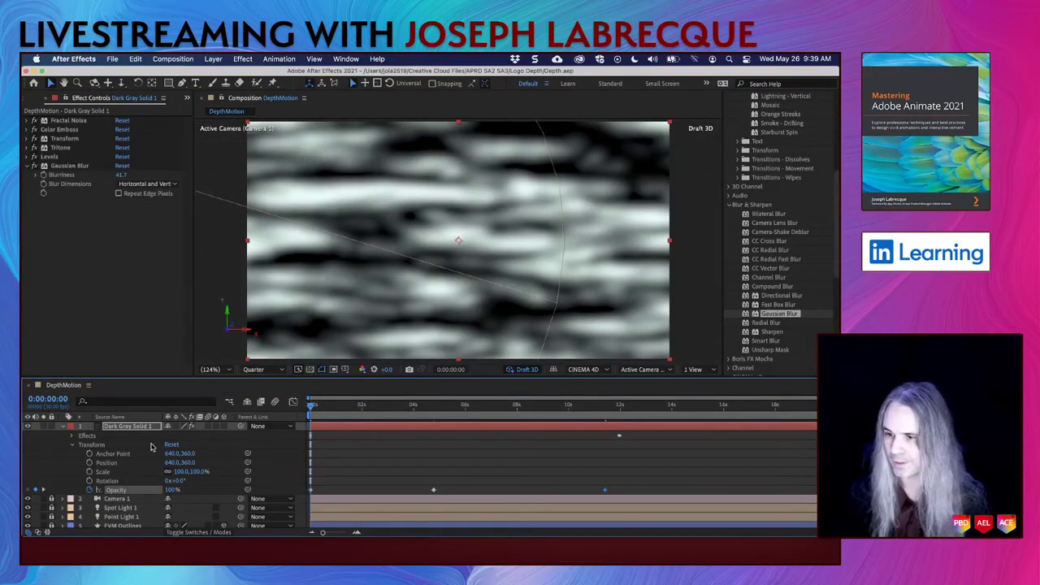
click(223, 426)
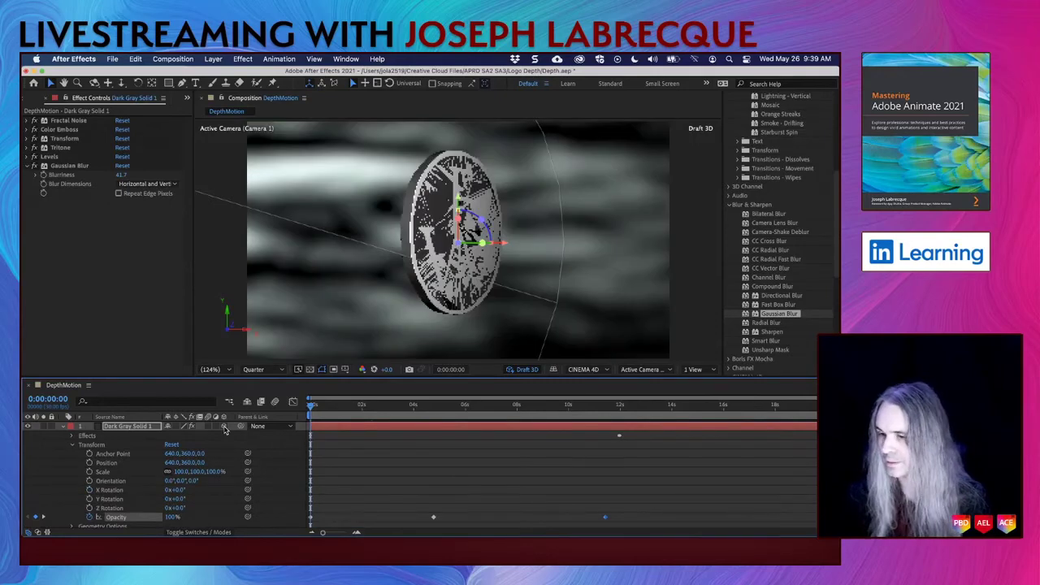
Step: Turn the dark gray solid back into a 2D layer and try the Dancing Dissolve blending mode on it
click(224, 427)
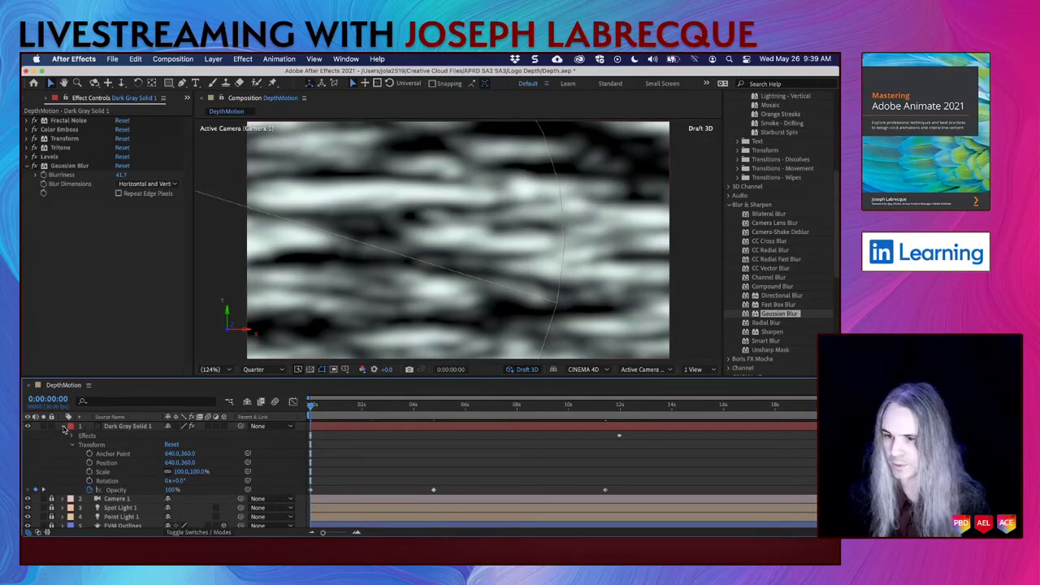
click(62, 426)
click(142, 426)
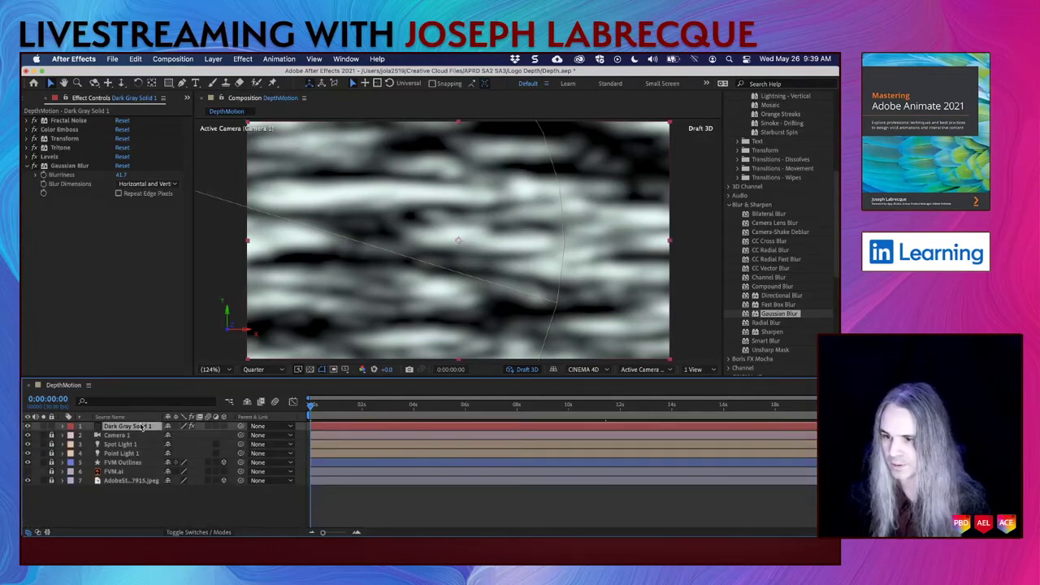
click(197, 532)
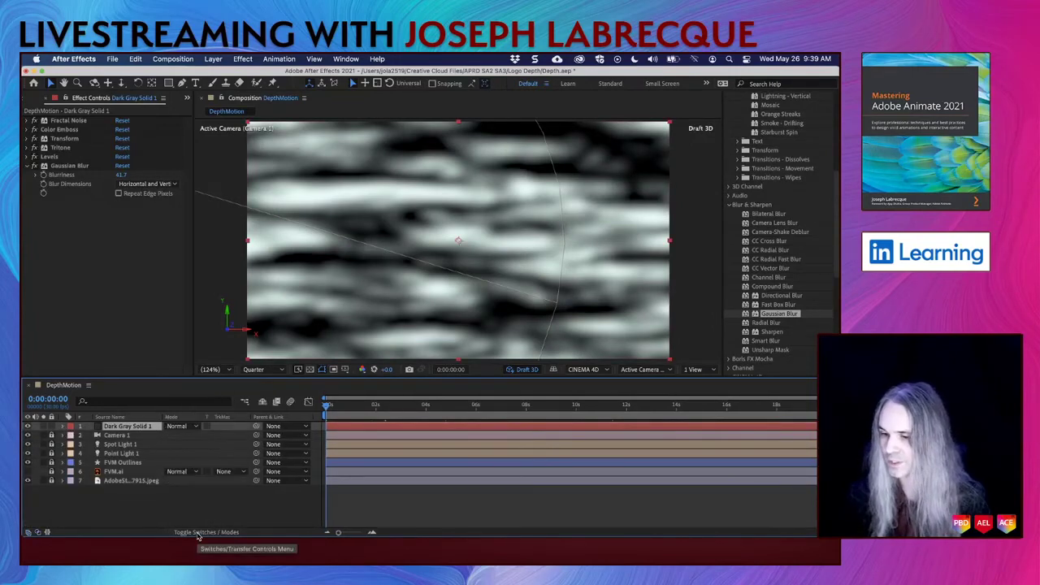
click(191, 425)
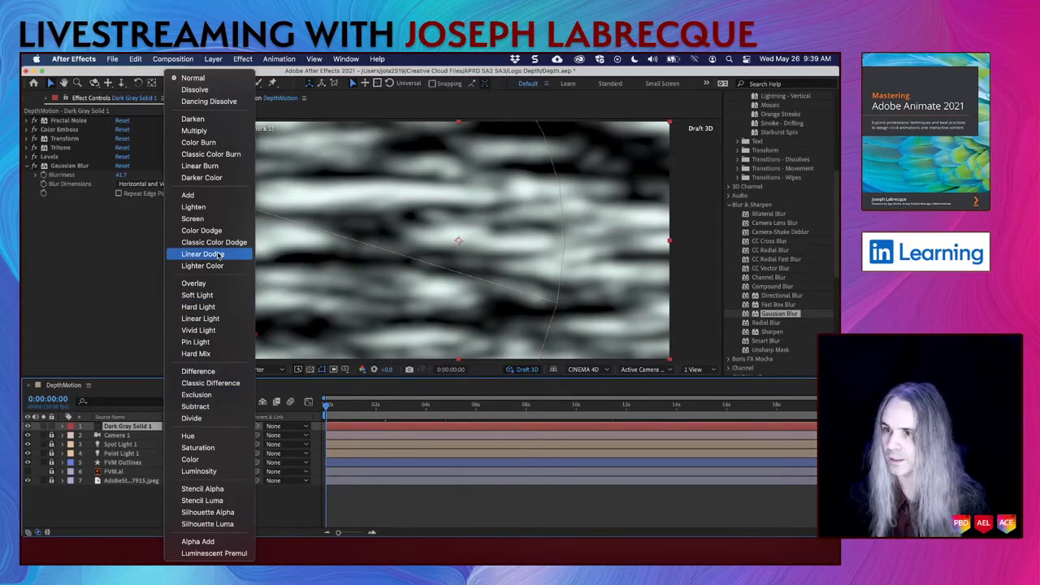
click(209, 100)
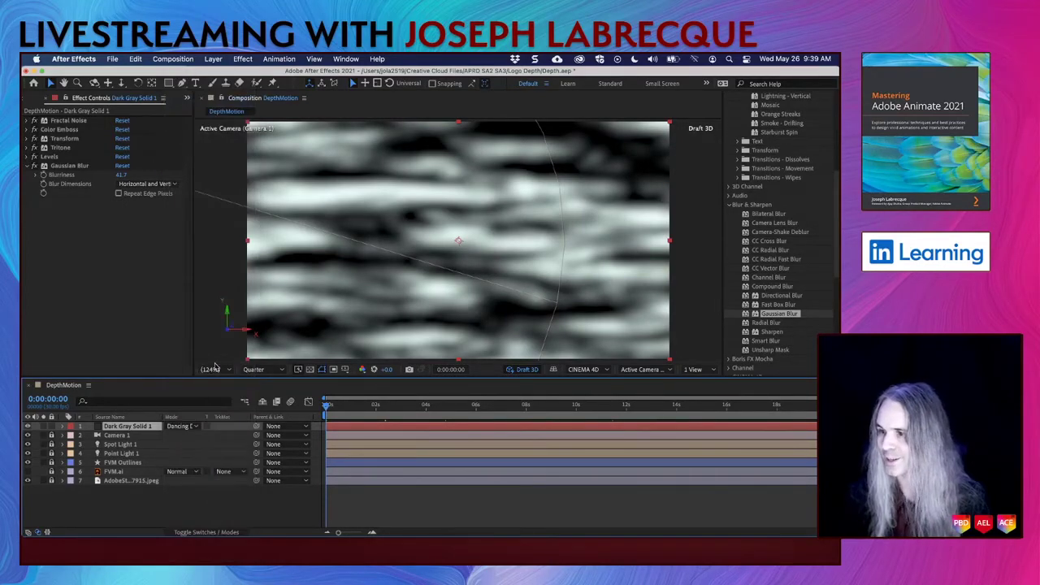
drag(367, 413, 326, 413)
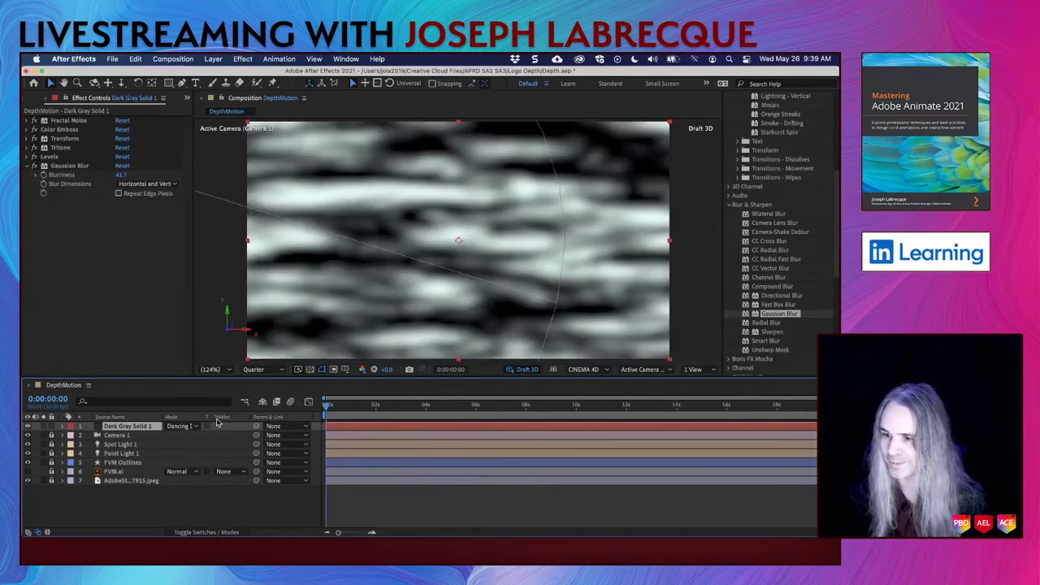
Step: Try the Color Burn and Multiply blending modes on the dark gray solid, and make it a 3D layer again
click(198, 428)
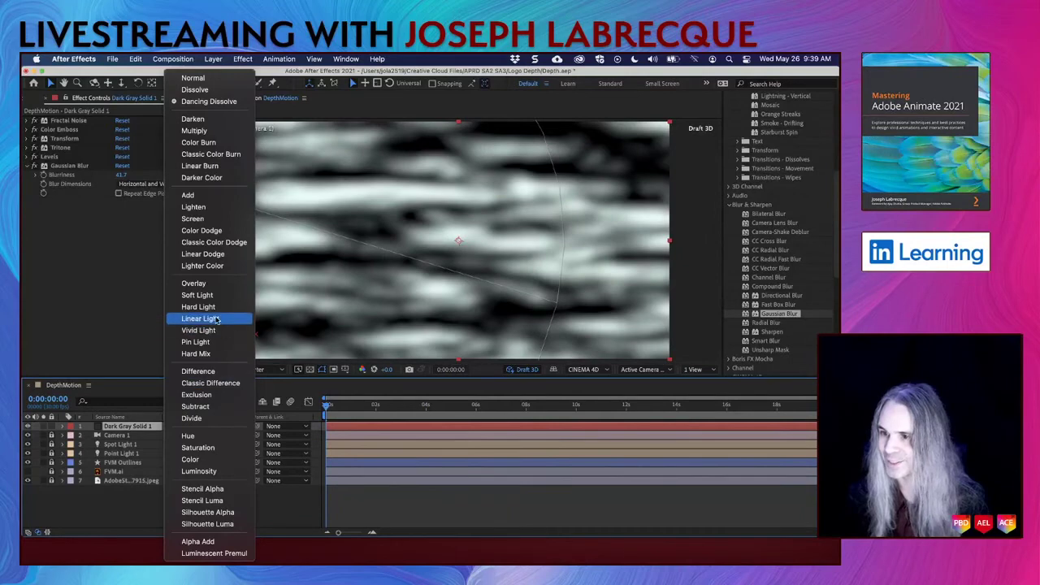
click(204, 143)
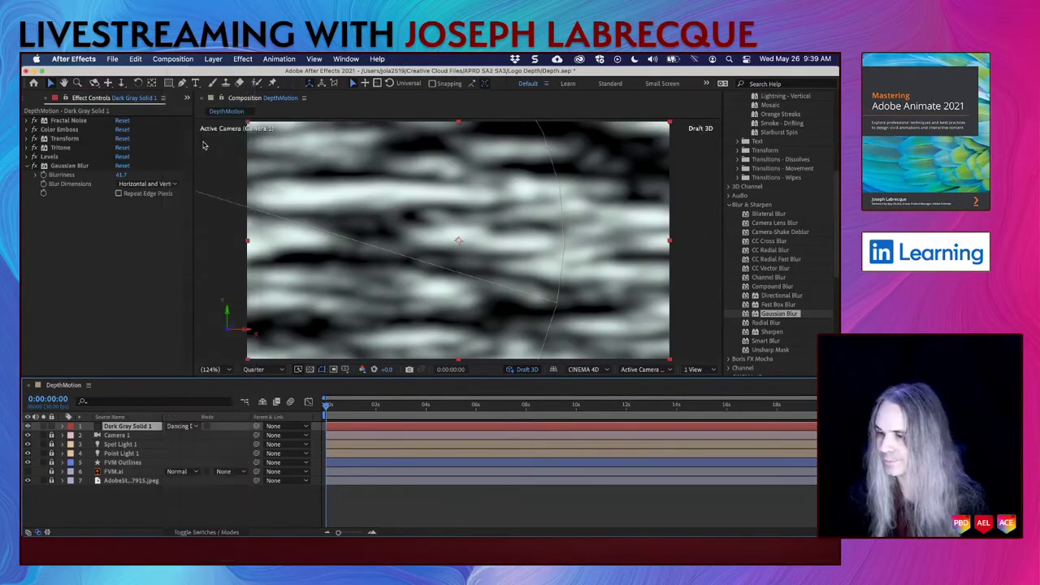
click(192, 428)
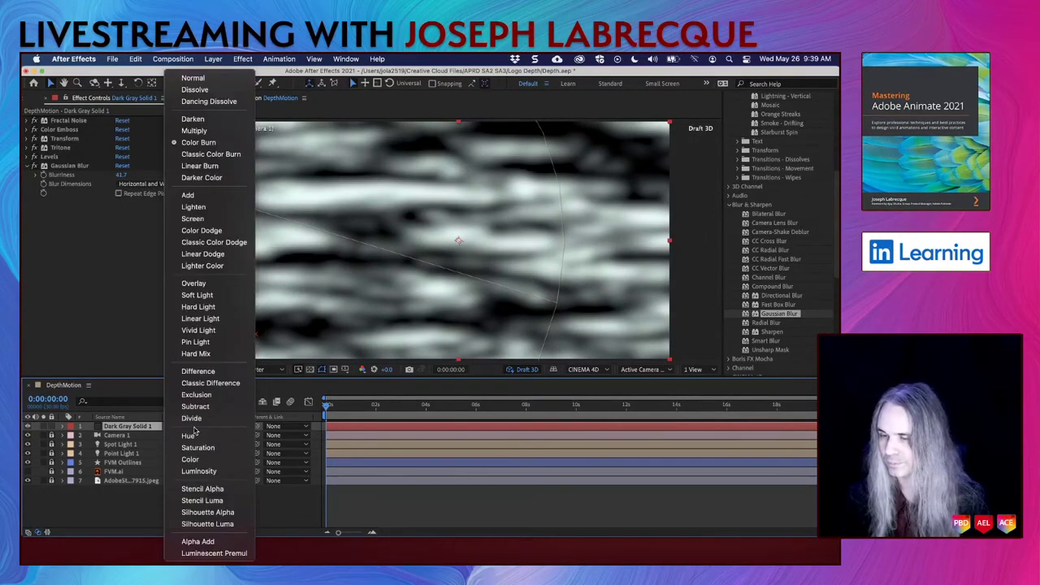
click(198, 130)
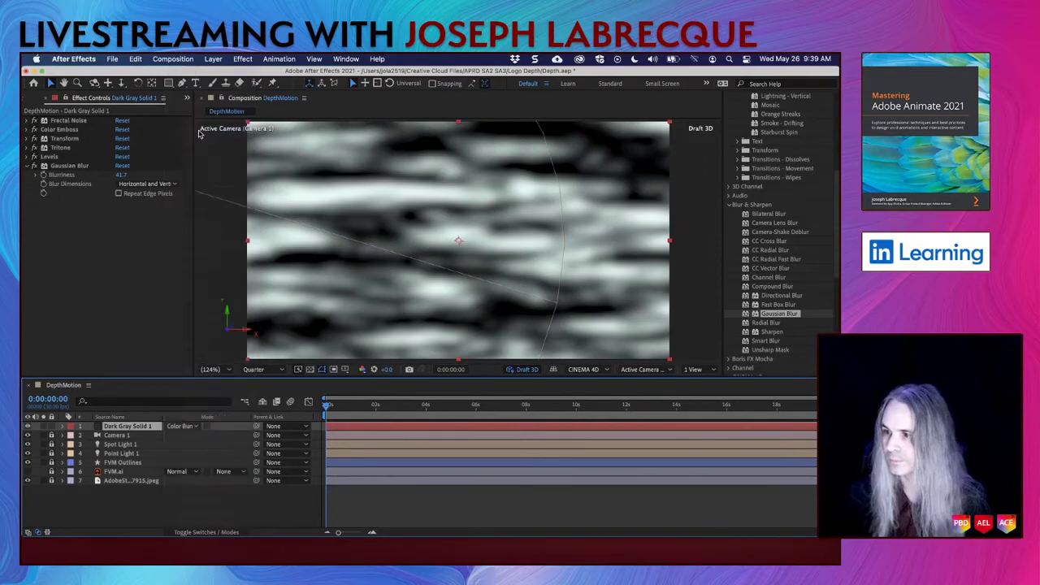
click(239, 530)
click(225, 427)
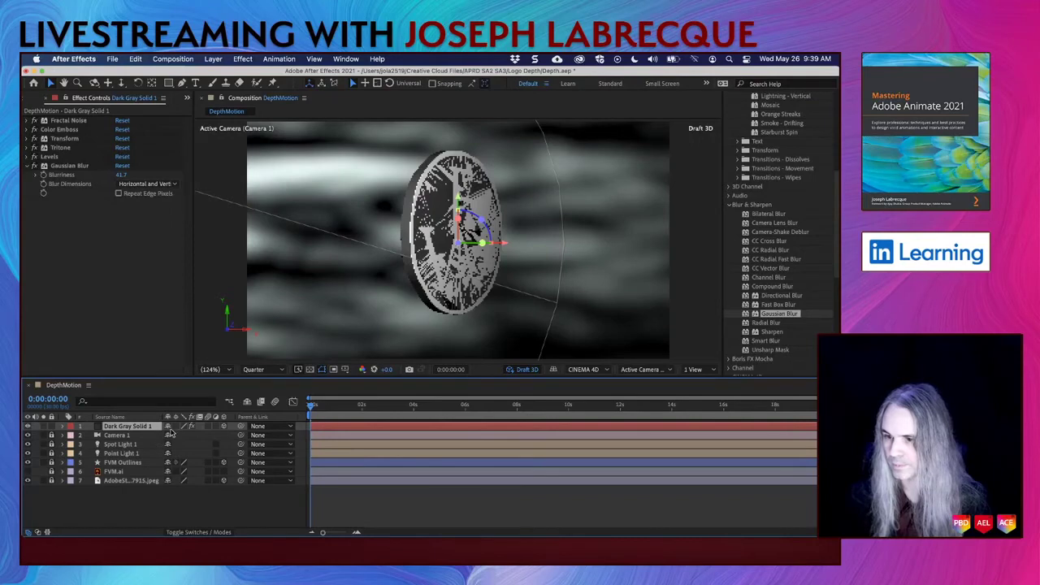
Step: Move the dark gray solid forward along its Z axis to a position of about 640, 360, -373.8
click(63, 426)
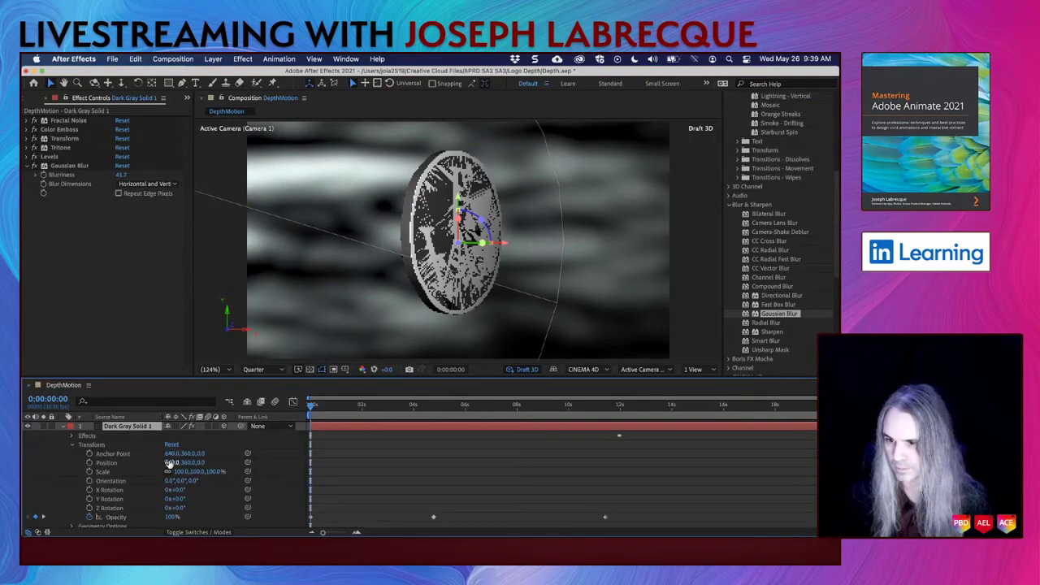
click(72, 445)
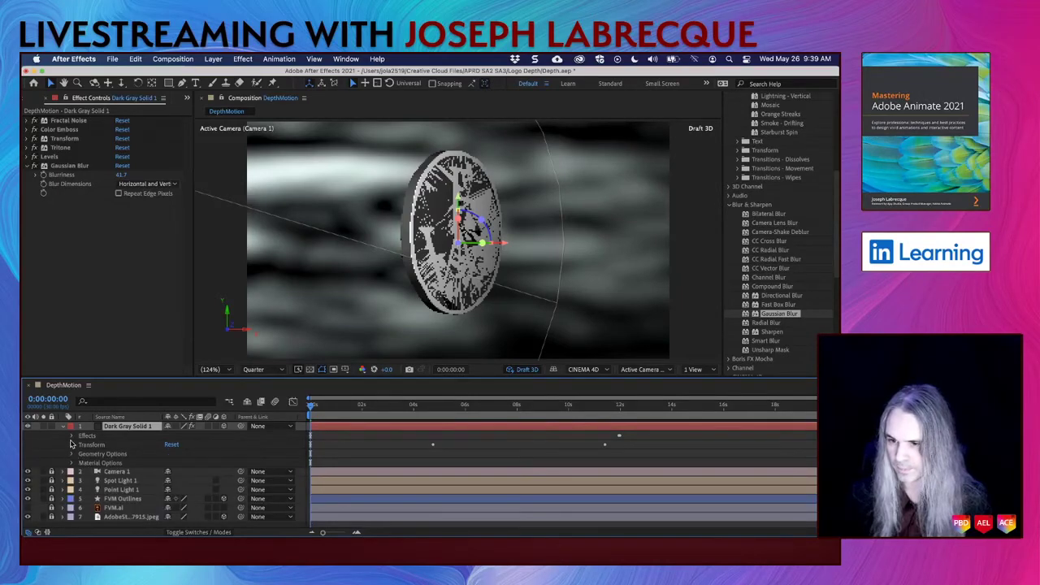
click(71, 436)
click(71, 436)
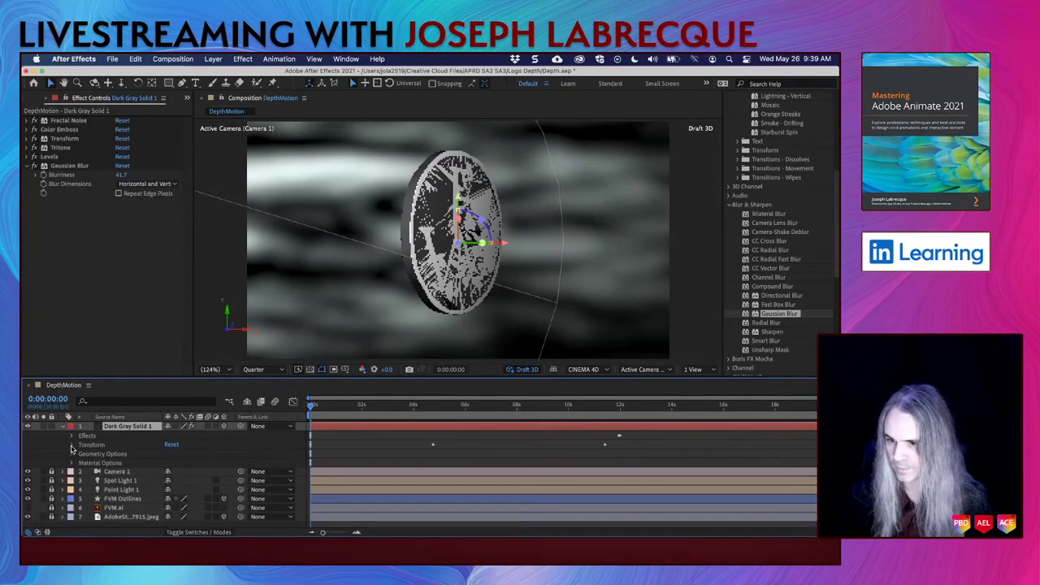
click(72, 454)
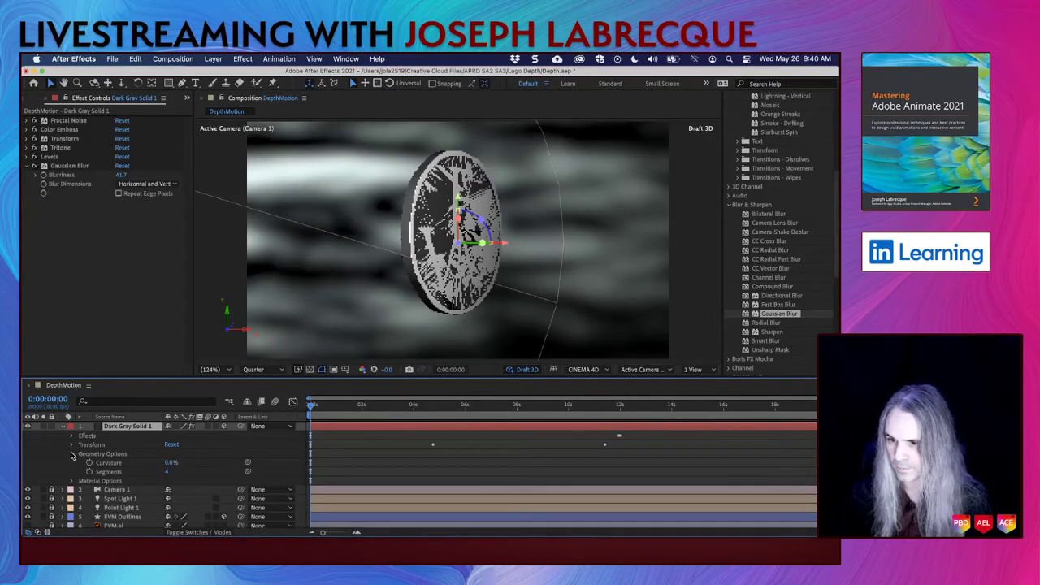
click(71, 454)
click(71, 445)
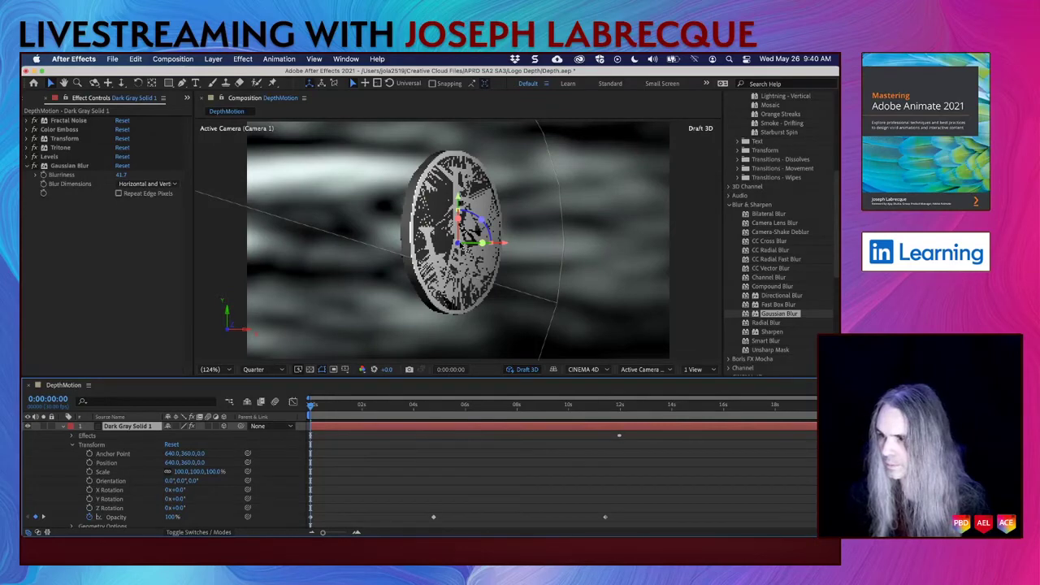
drag(460, 244, 465, 369)
drag(310, 409, 283, 382)
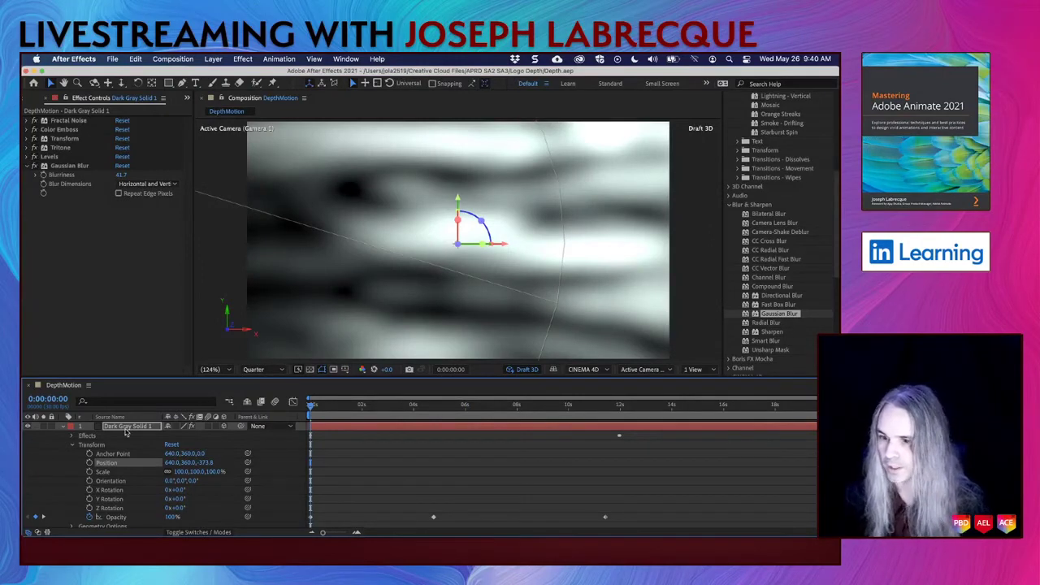
Step: Compare the timeline's switches and modes columns to check for a blending mode option on the 3D solid
click(72, 445)
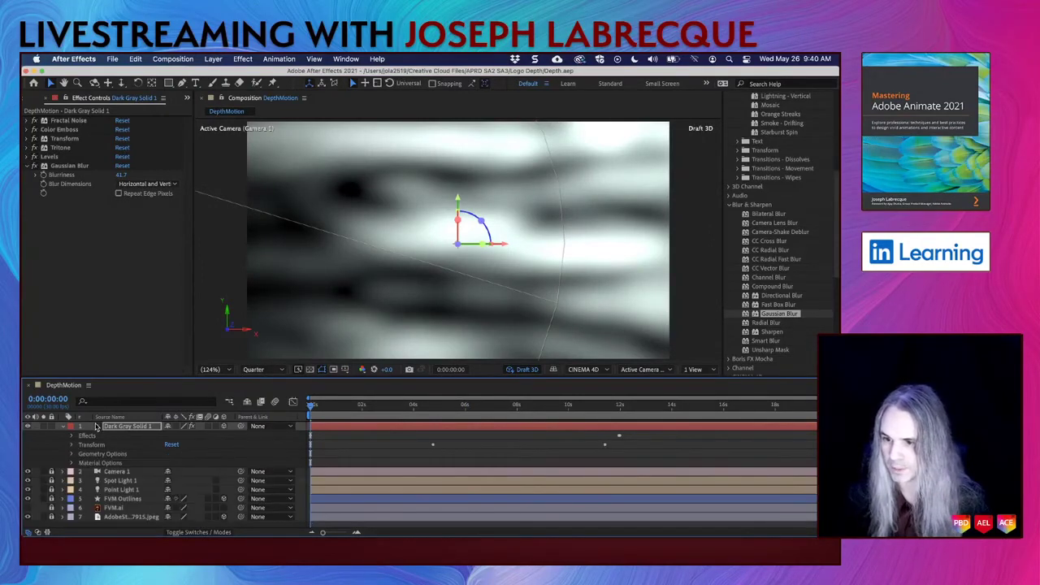
click(198, 532)
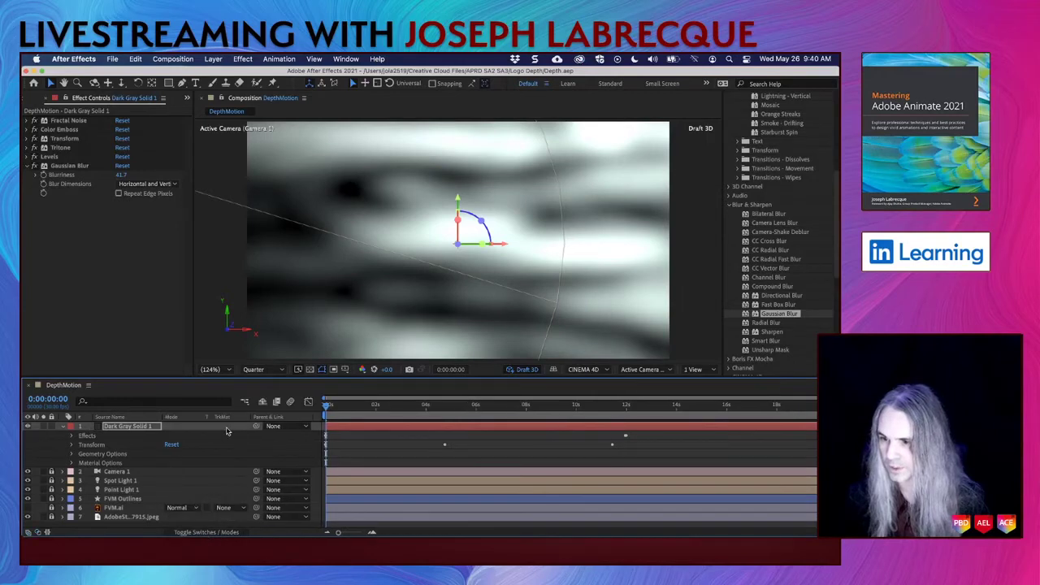
click(203, 533)
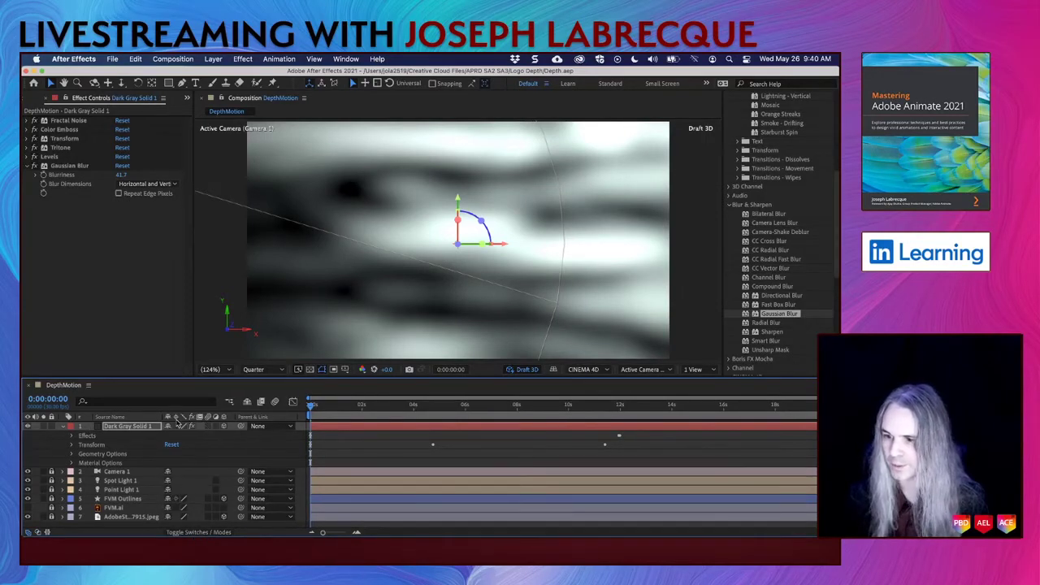
click(184, 532)
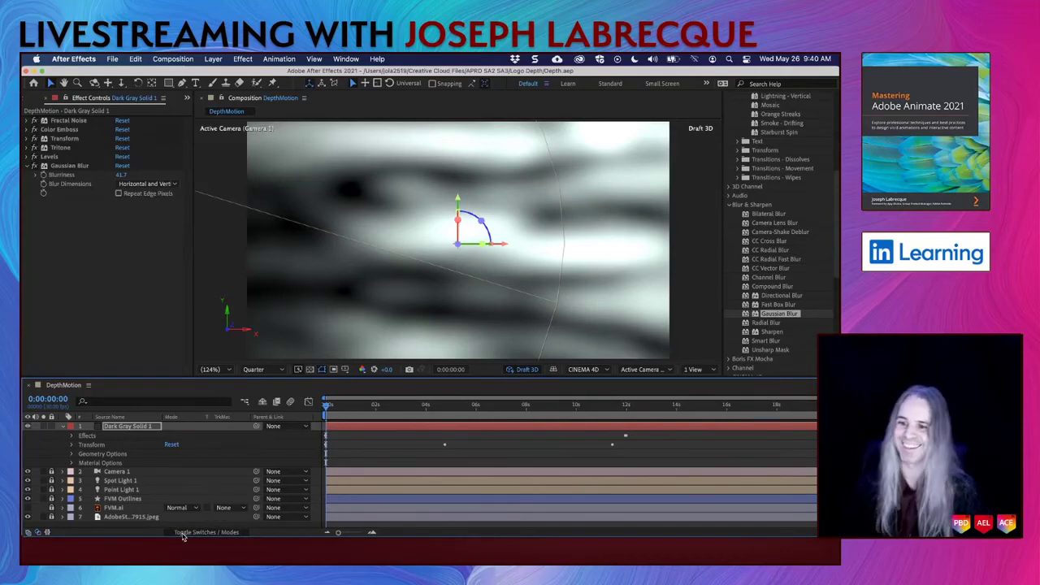
click(183, 534)
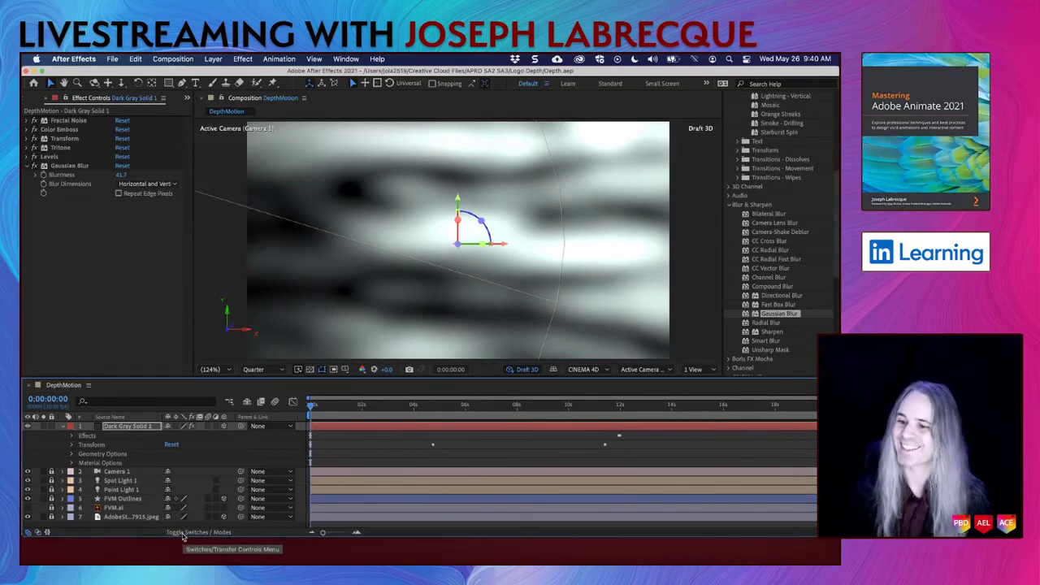
Step: Examine the dark gray solid's effects, transform, geometry and material options for settings that affect how it blends
click(71, 437)
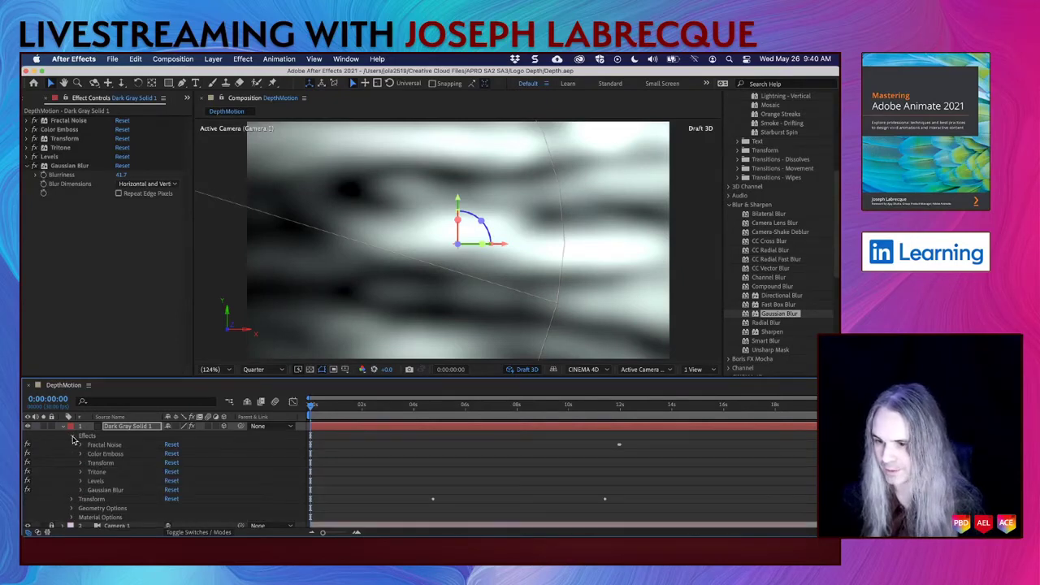
click(72, 436)
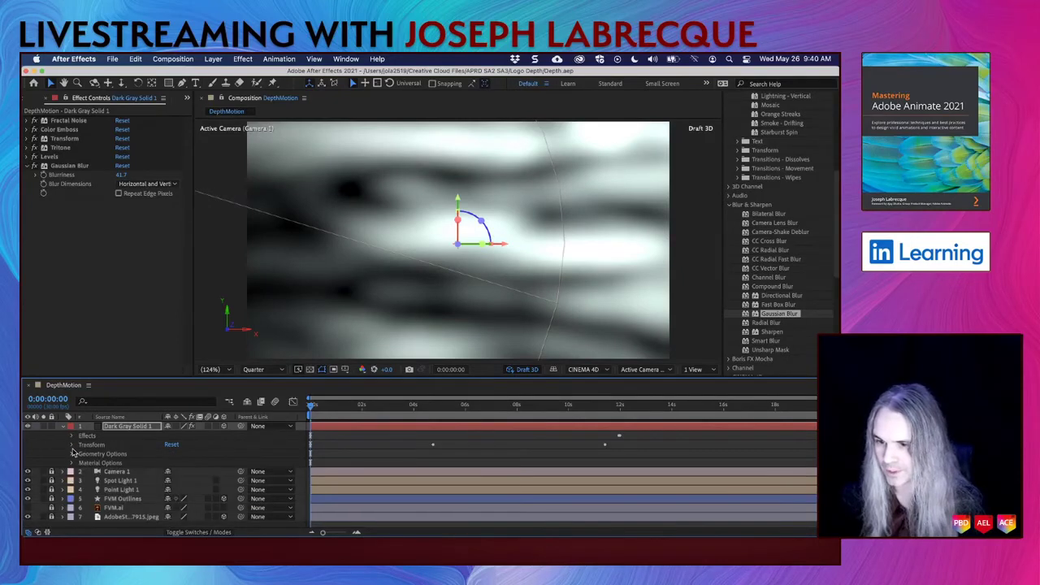
click(72, 445)
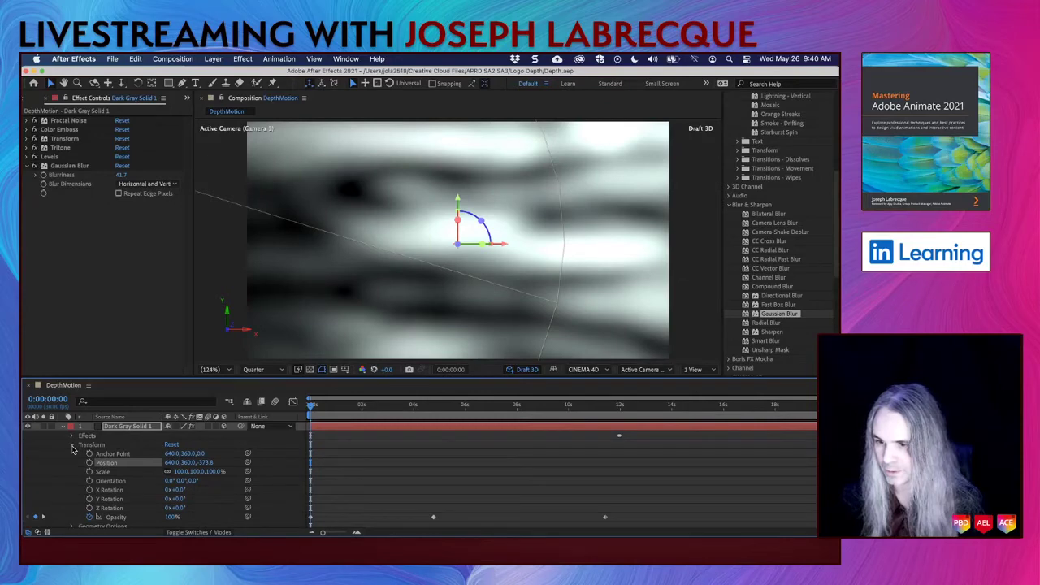
click(73, 446)
click(73, 454)
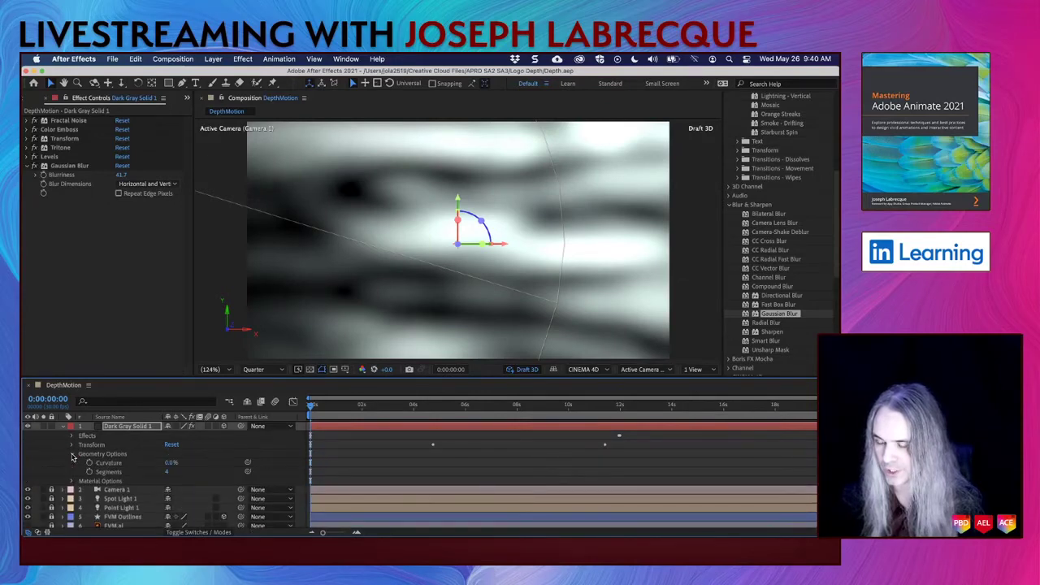
click(72, 481)
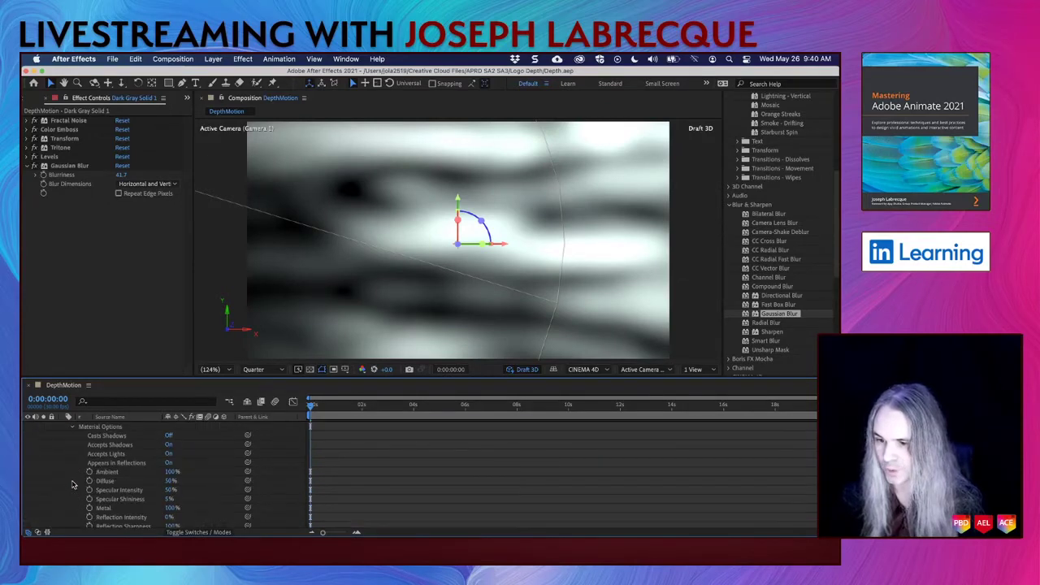
scroll(108, 469, down, 2)
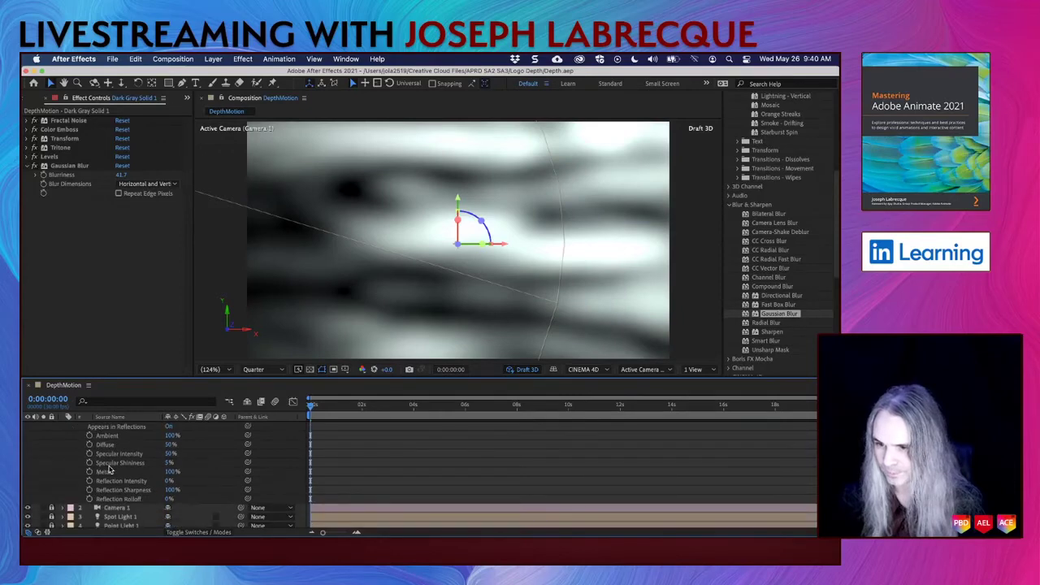
scroll(110, 470, up, 3)
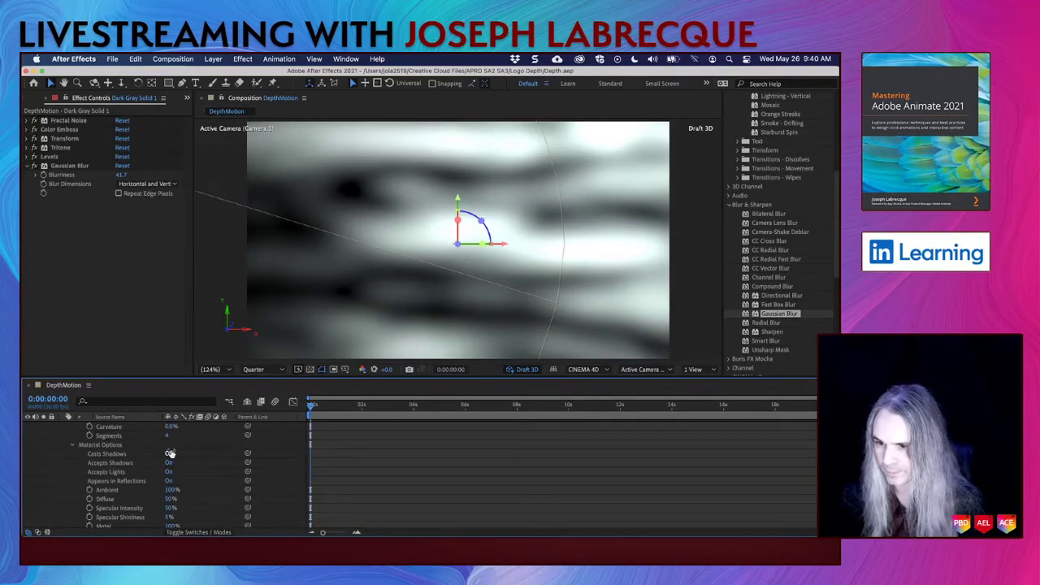
scroll(139, 486, down, 5)
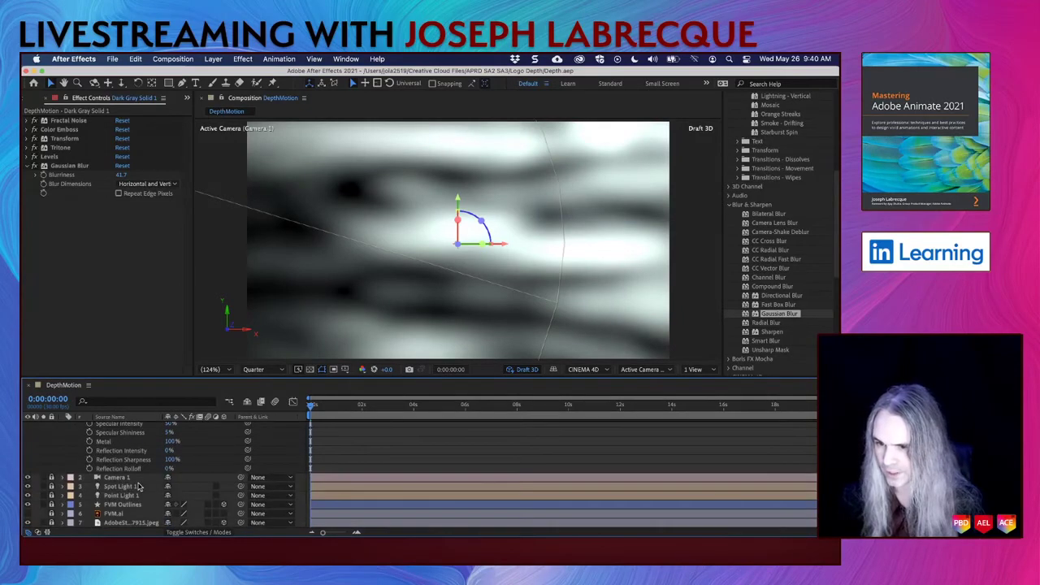
scroll(138, 485, up, 8)
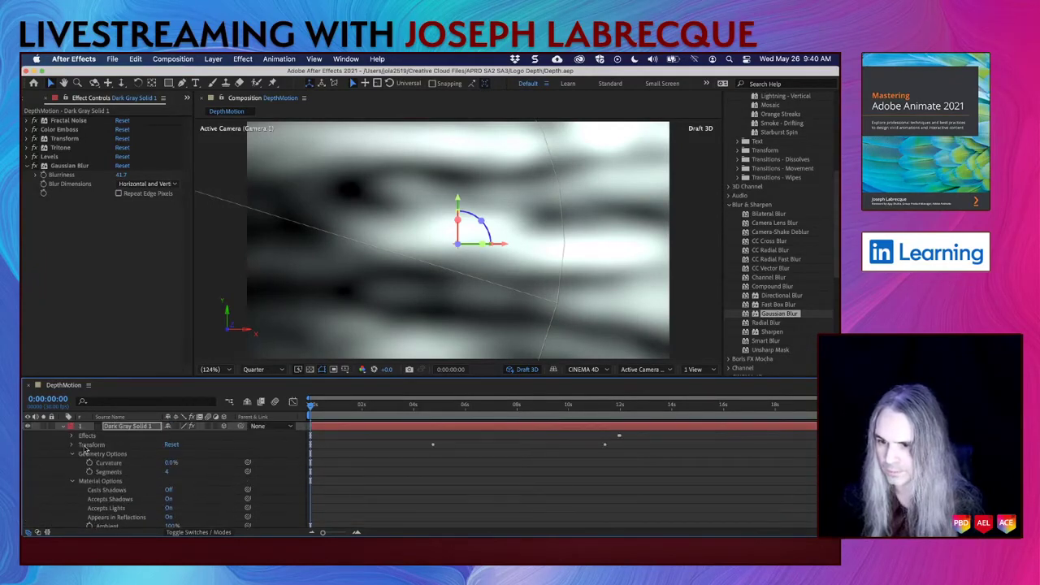
Step: Set the dark gray solid's opacity keyframe at 0:00:00:00 to 75% and go to the keyframe at 0:00:04:23
click(72, 444)
scroll(132, 473, down, 2)
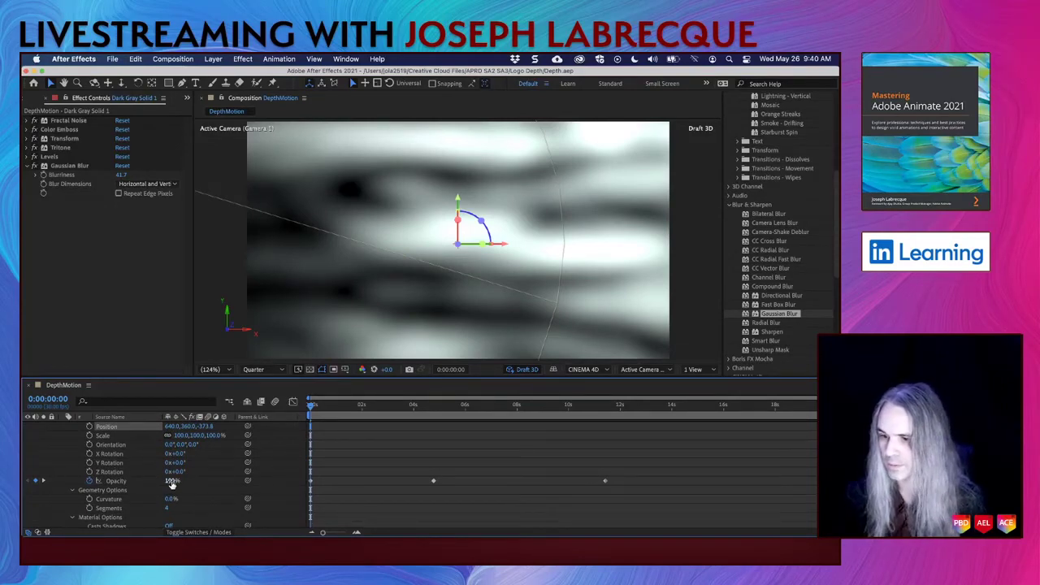
drag(172, 480, 163, 480)
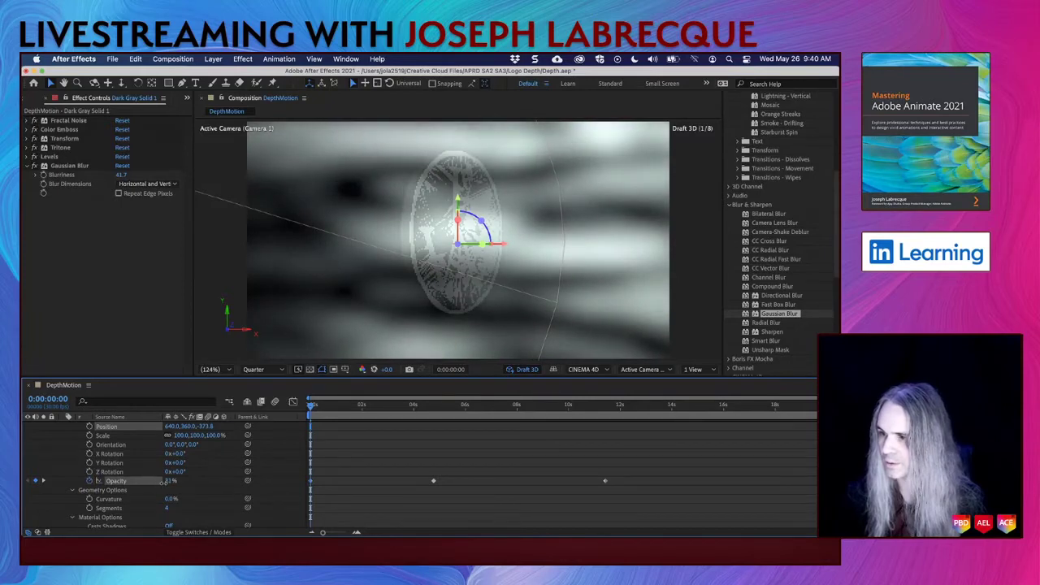
drag(161, 480, 160, 481)
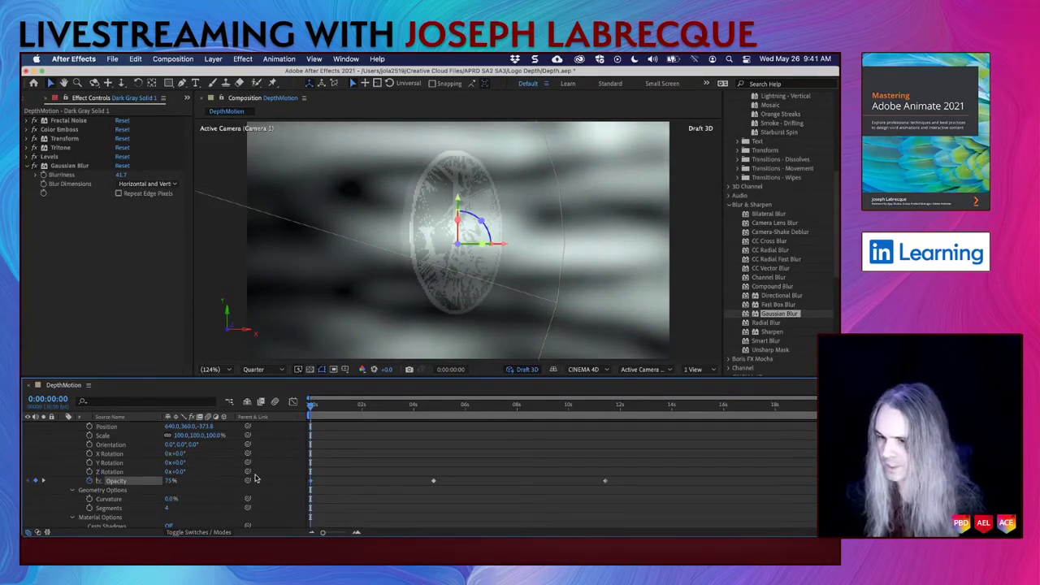
click(44, 481)
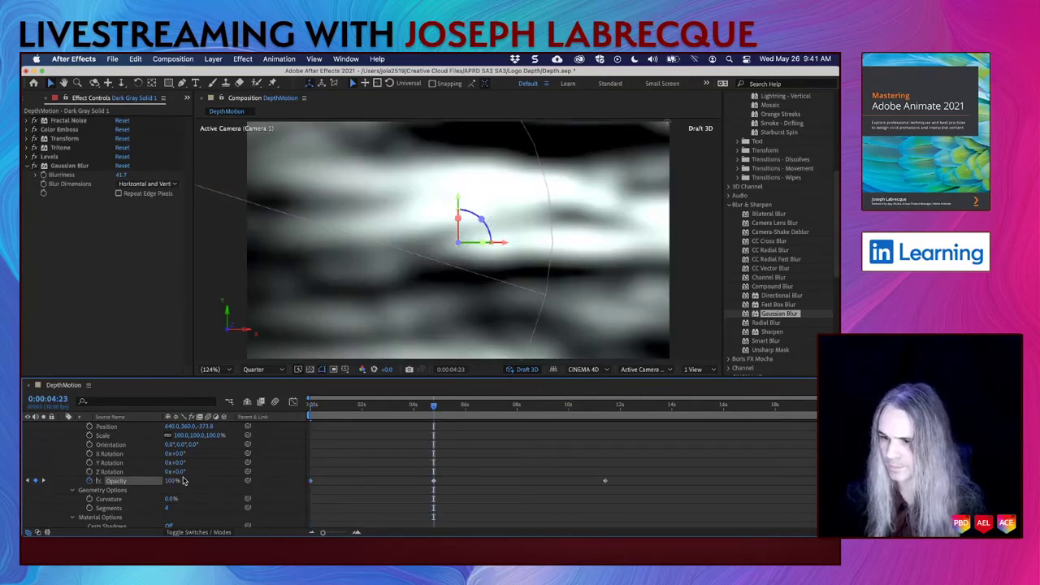
Step: Try 63% for the dark gray solid's opacity keyframe at 0:00:04:23, remove that keyframe and preview from the start
drag(172, 481, 138, 481)
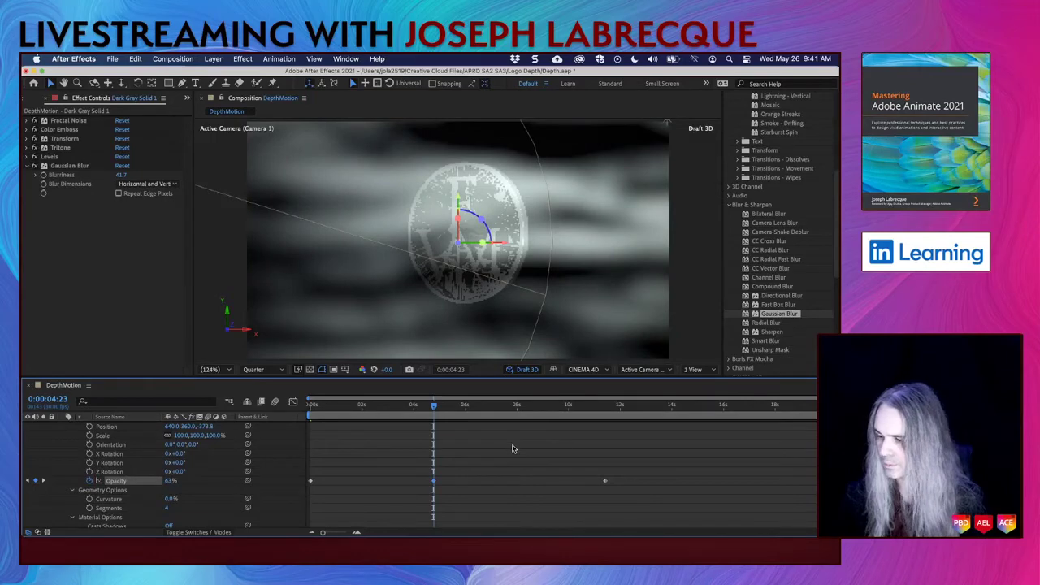
click(312, 405)
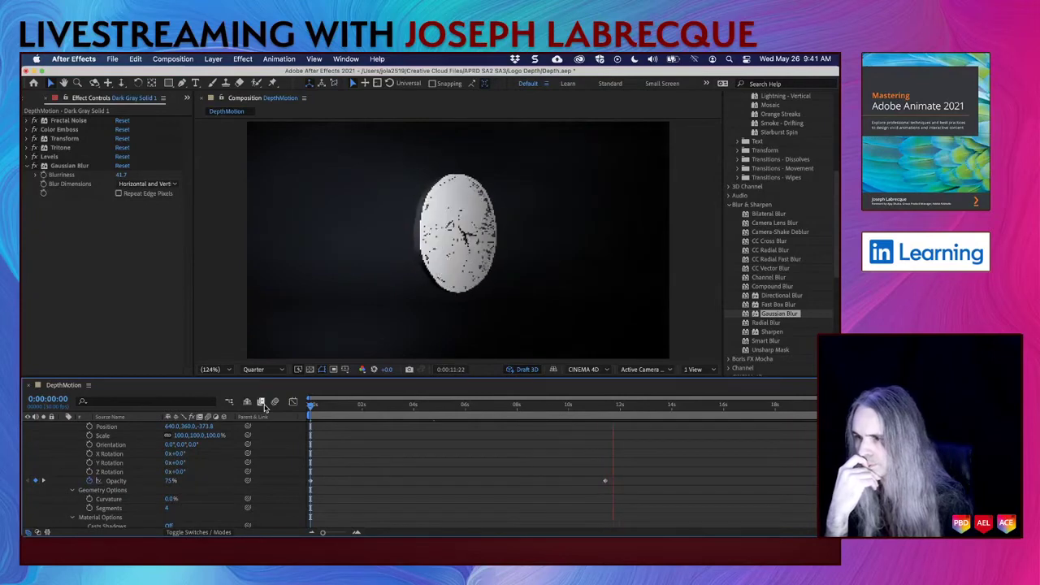
key(space)
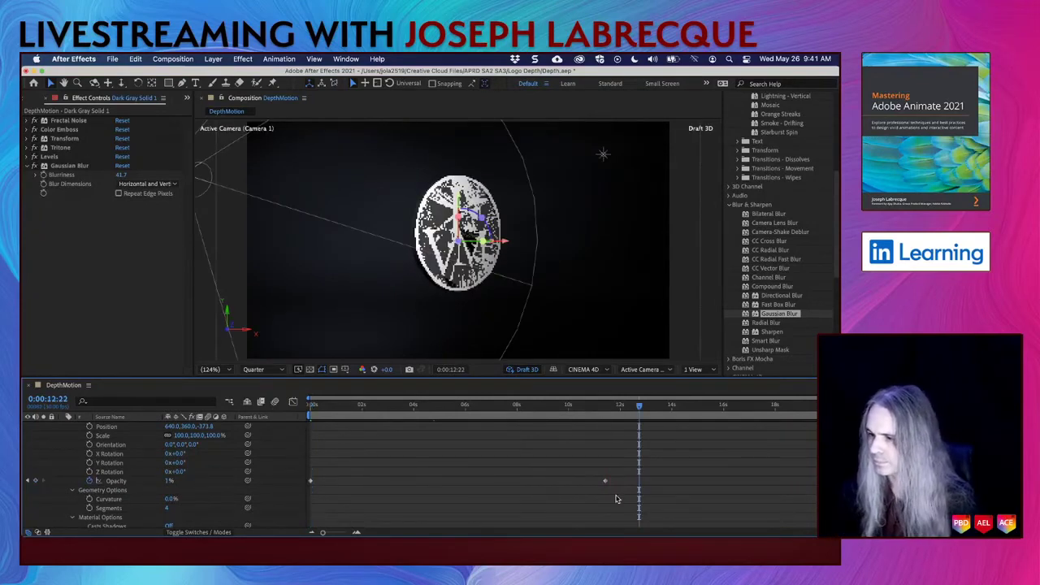
Step: Move the dark gray solid's last opacity keyframe earlier to about 8 seconds and preview the shorter fade
drag(604, 484, 478, 481)
click(353, 409)
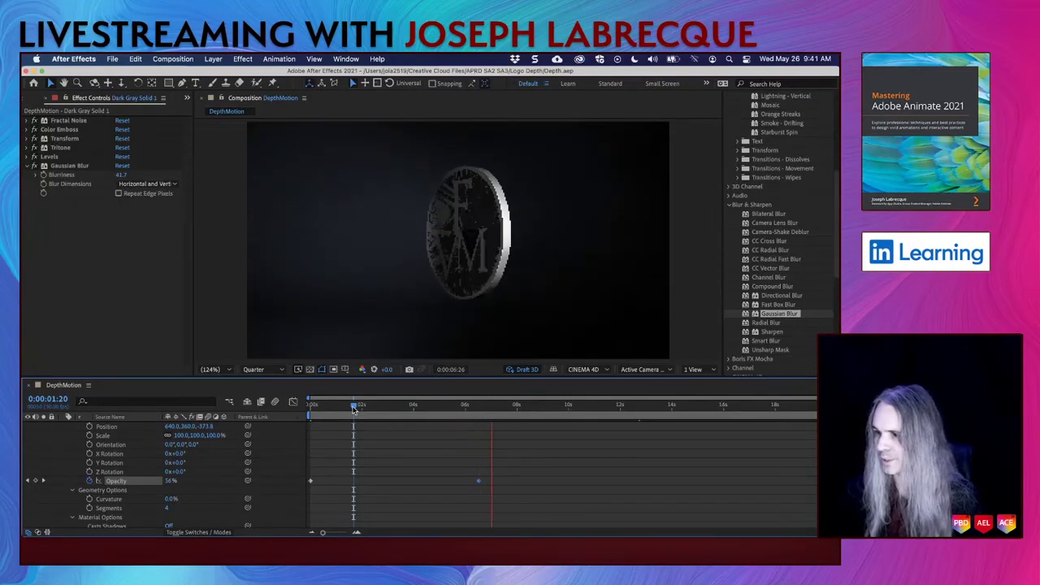
key(space)
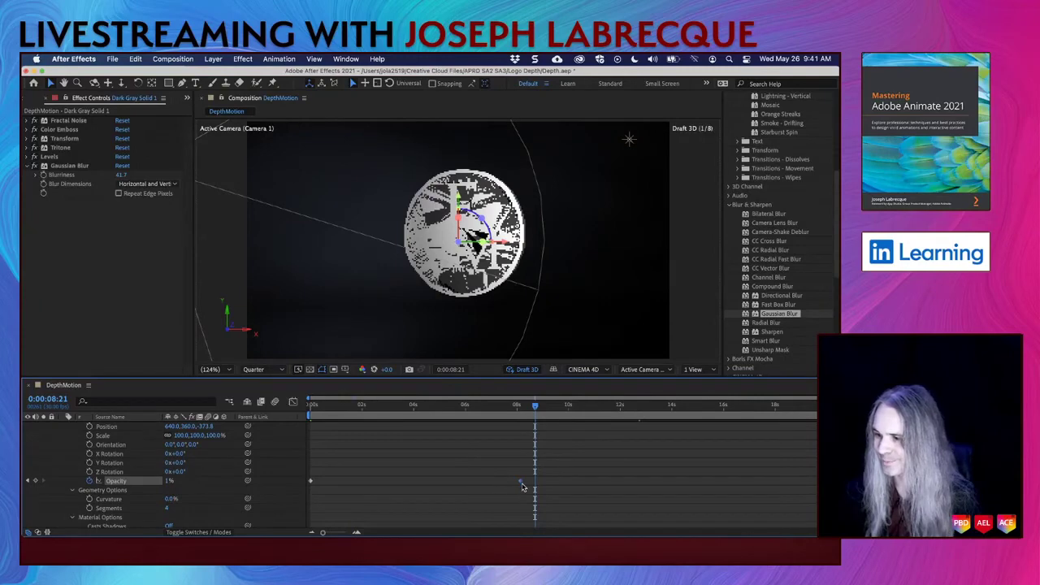
Step: Apply Easy Ease In to the first opacity keyframe and Easy Ease Out to the last one, and preview the fade
right_click(311, 482)
mouse_move(358, 552)
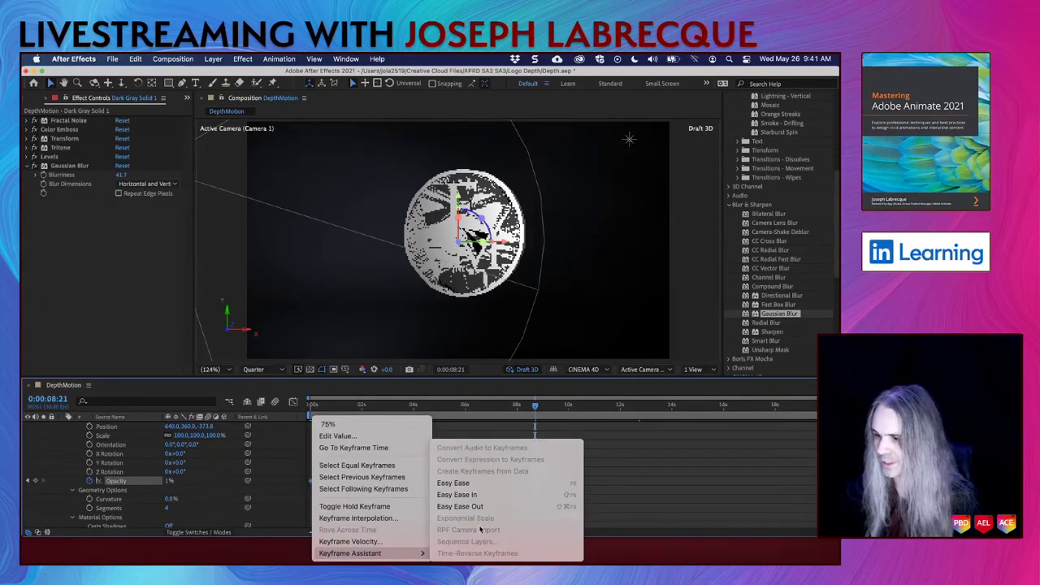
click(479, 495)
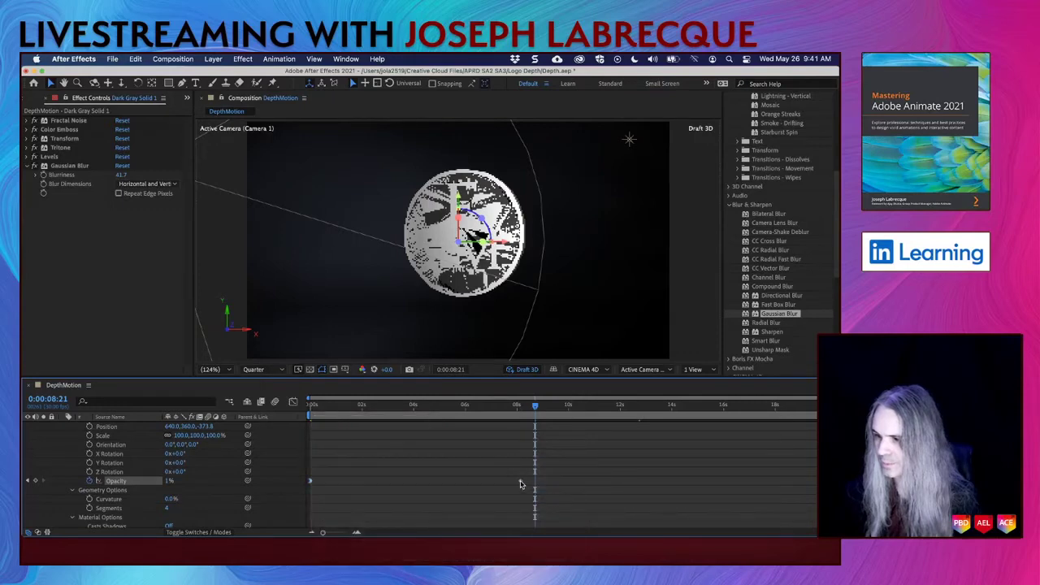
right_click(521, 484)
mouse_move(569, 552)
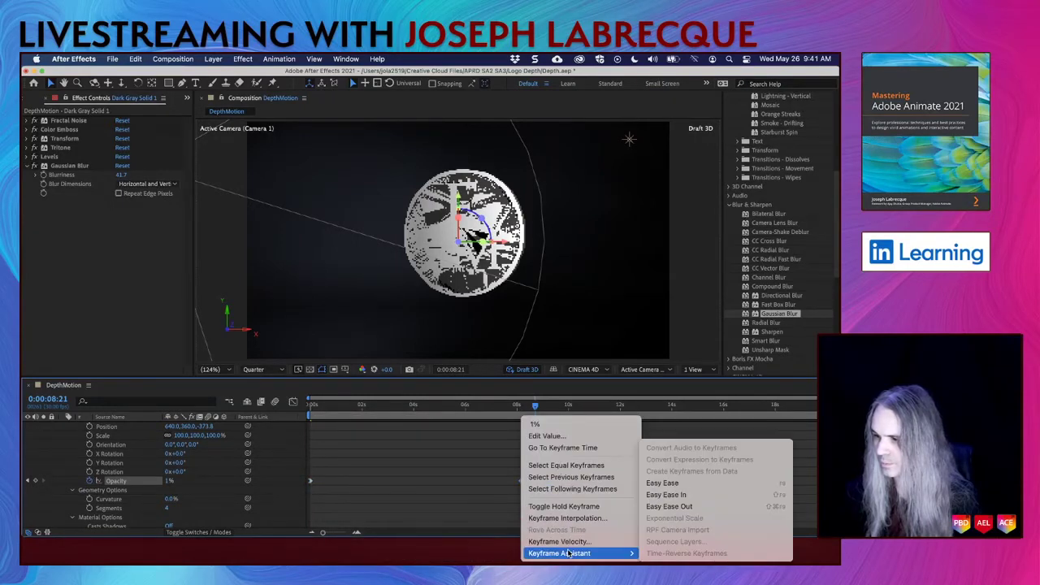
click(669, 506)
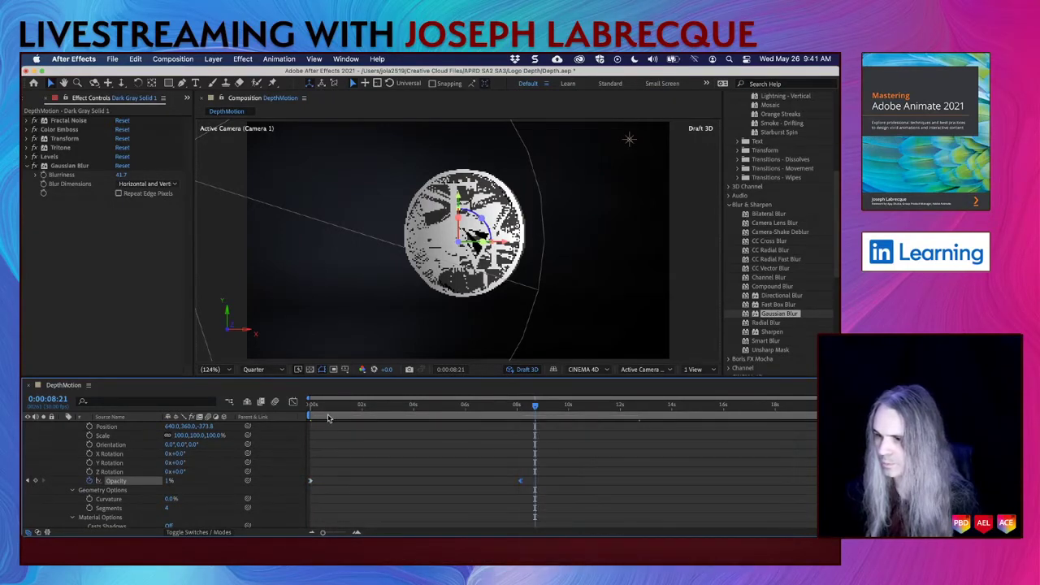
click(316, 405)
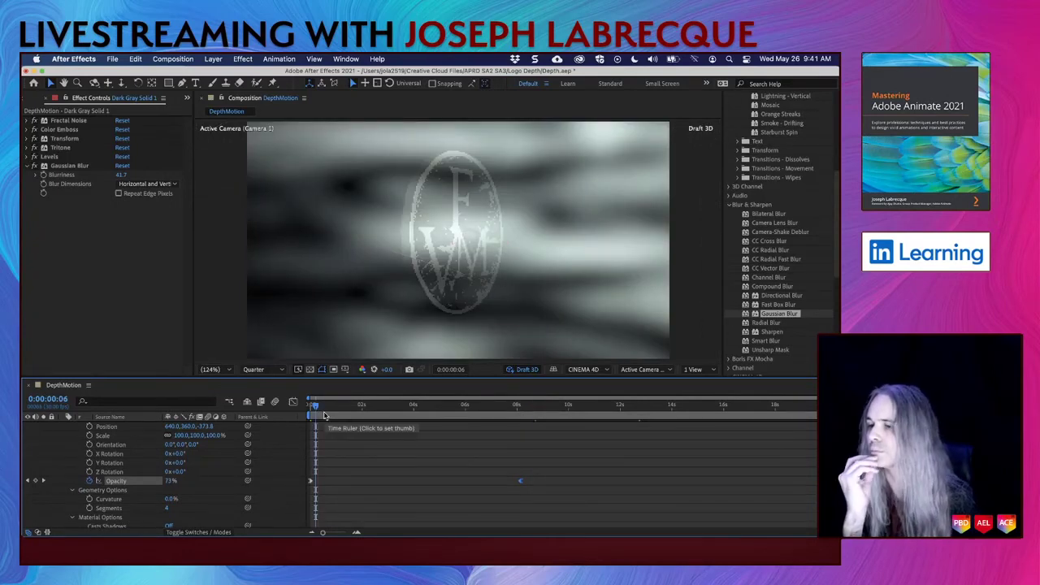
key(space)
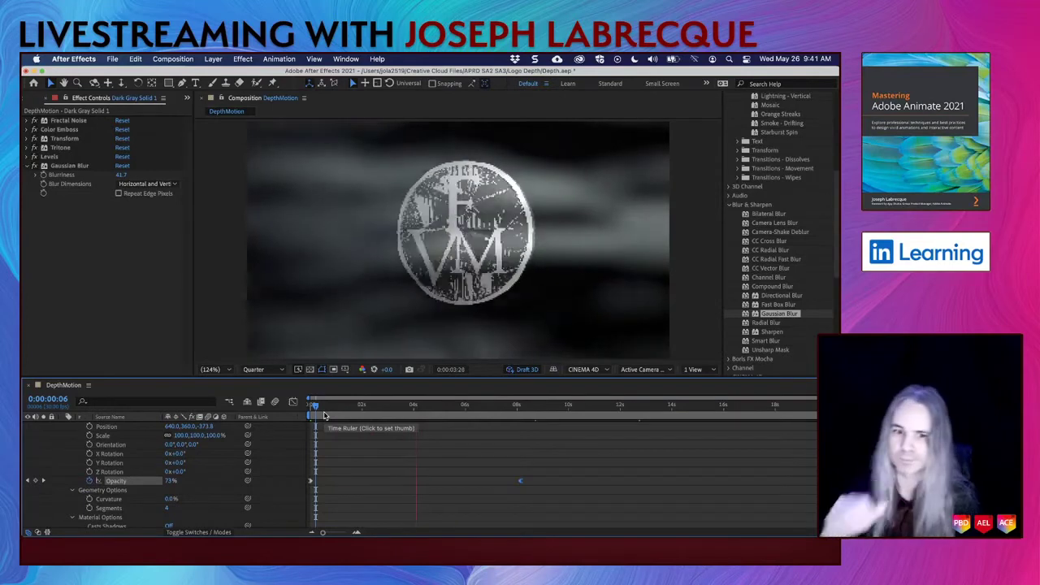
key(space)
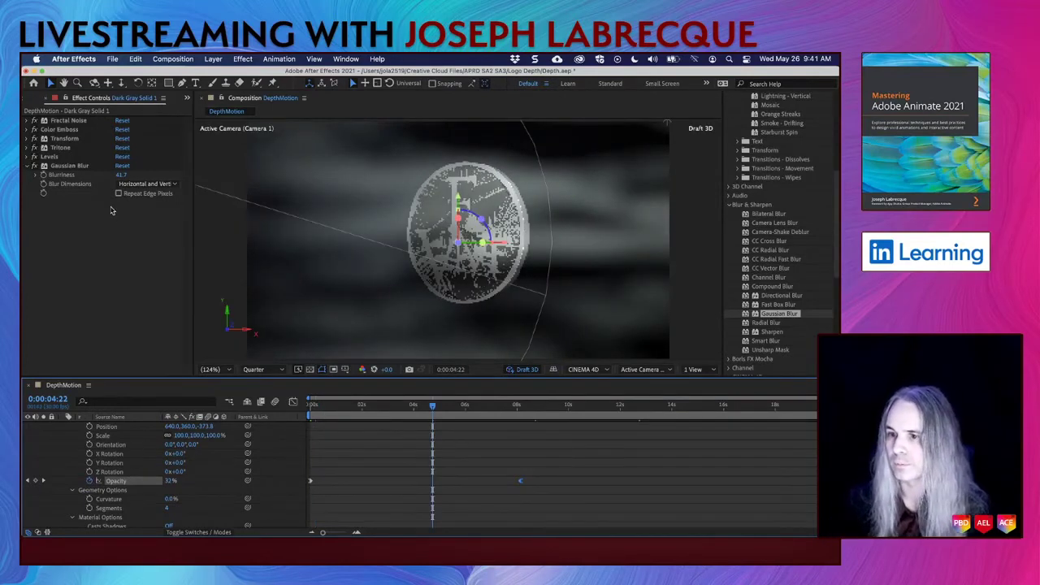
Step: Disable the Gaussian Blur effect on the dark gray solid and preview the sharper smoke from near the start
click(34, 166)
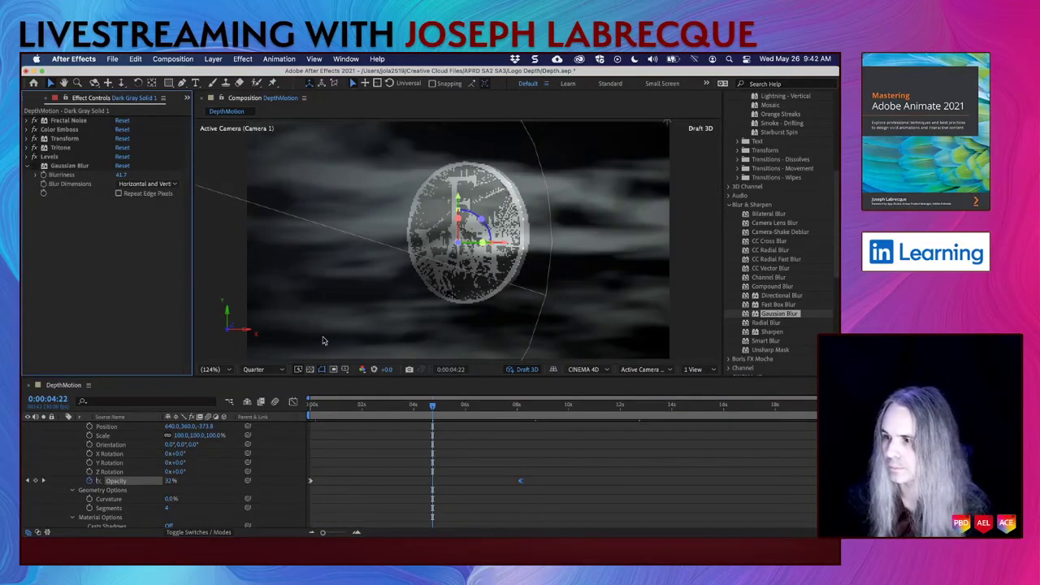
click(324, 405)
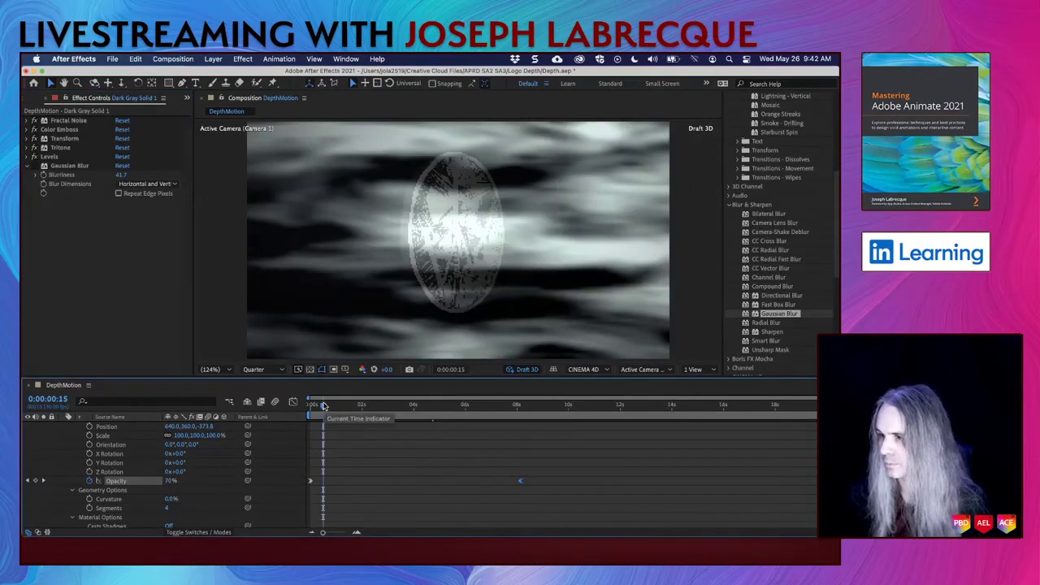
key(space)
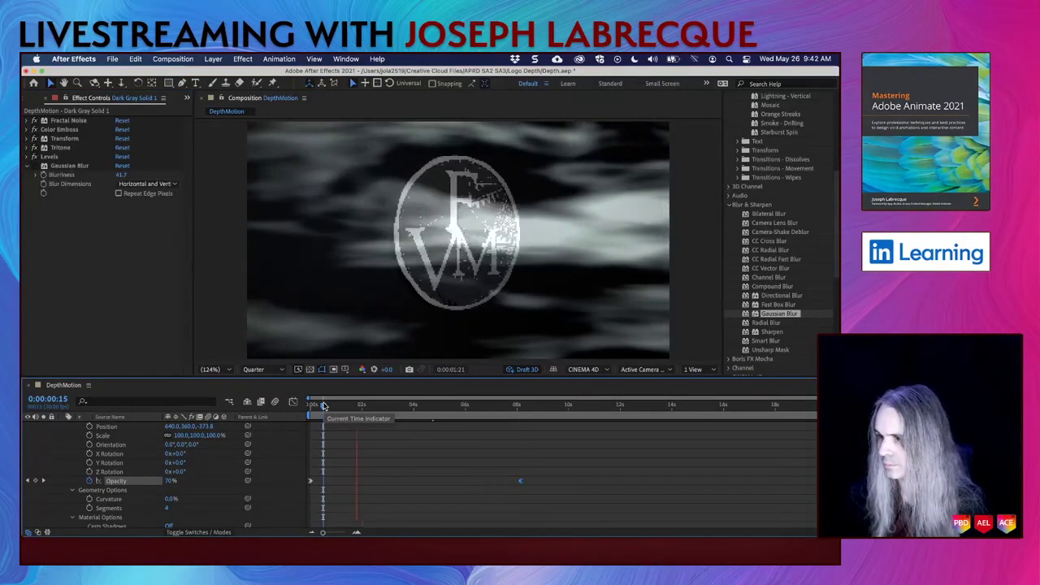
key(space)
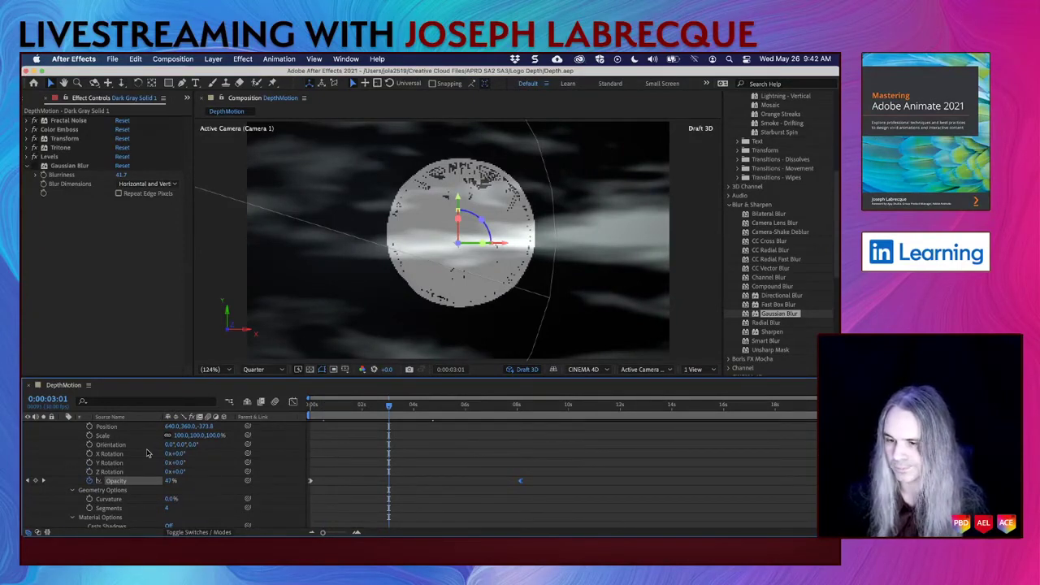
Step: Expand the Levels and Tritone effects and set Tritone's Blend With Original to 11%
scroll(124, 449, up, 2)
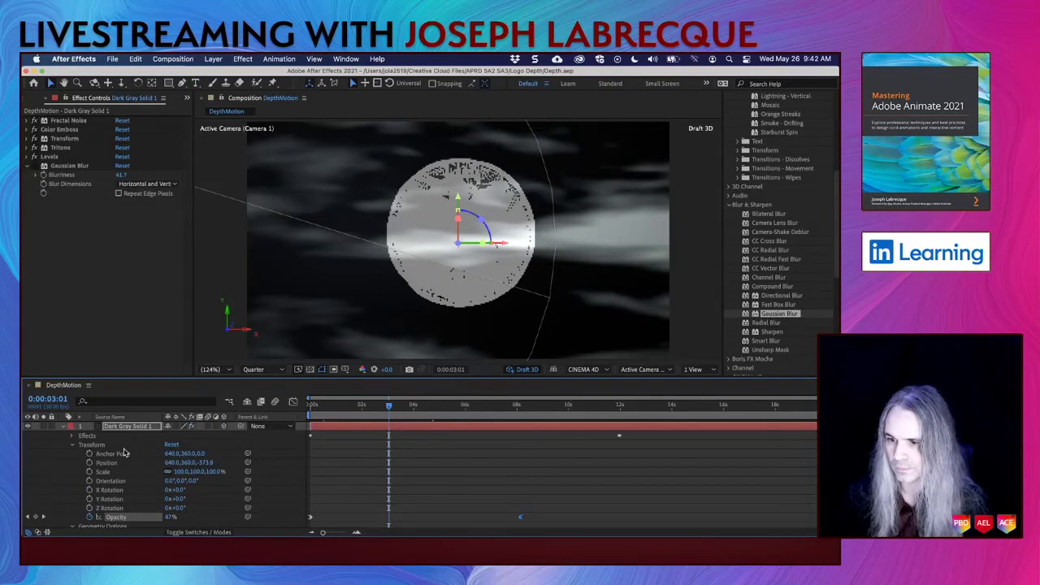
click(28, 157)
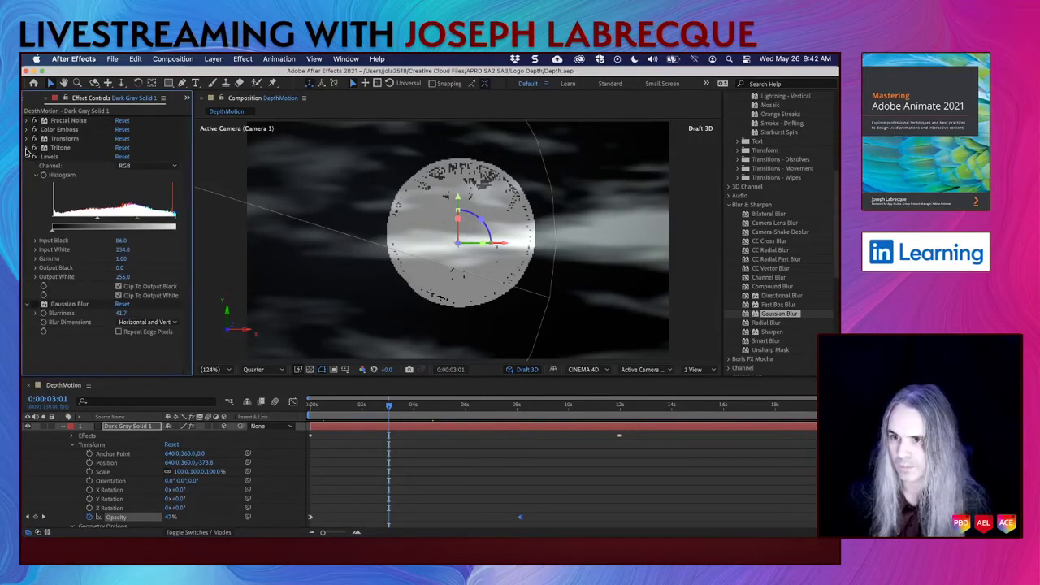
click(28, 150)
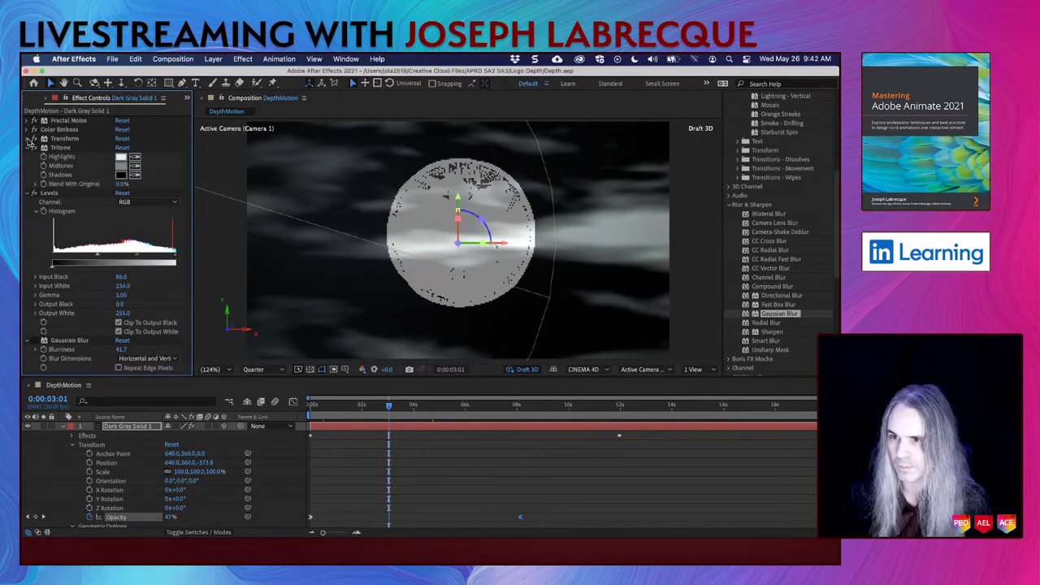
click(37, 185)
mouse_move(52, 199)
mouse_down()
mouse_move(120, 200)
mouse_move(64, 200)
mouse_up()
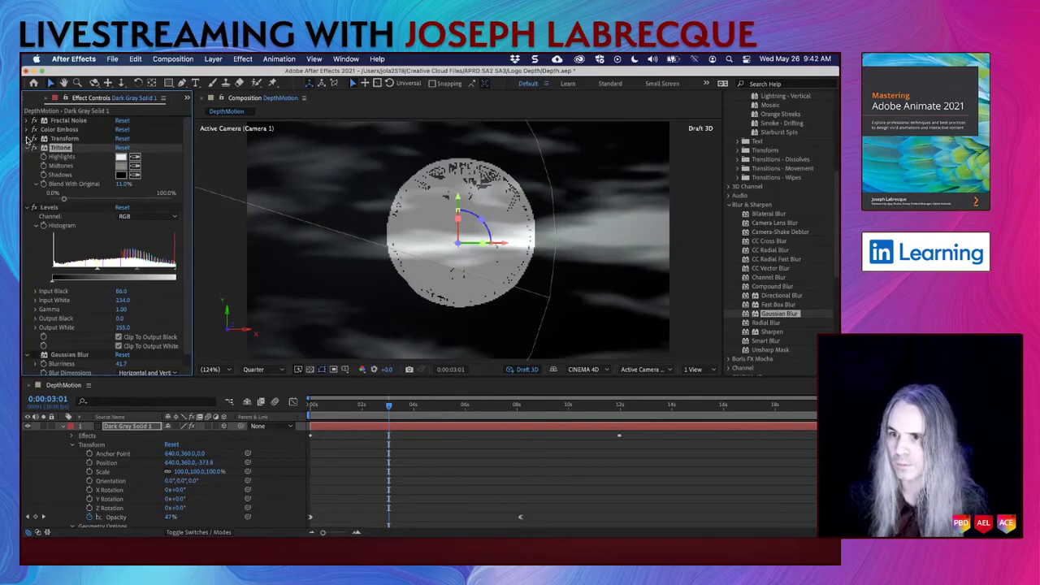
Step: Lower the opacity of the solid's Transform effect to 35.7, judging the smoke at 0:00:00:17
click(27, 139)
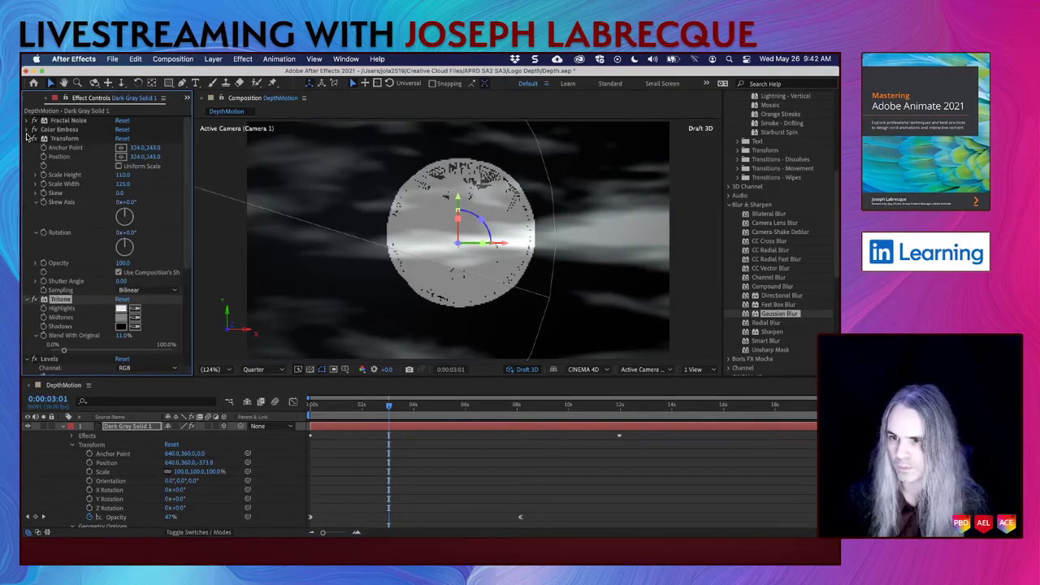
click(35, 282)
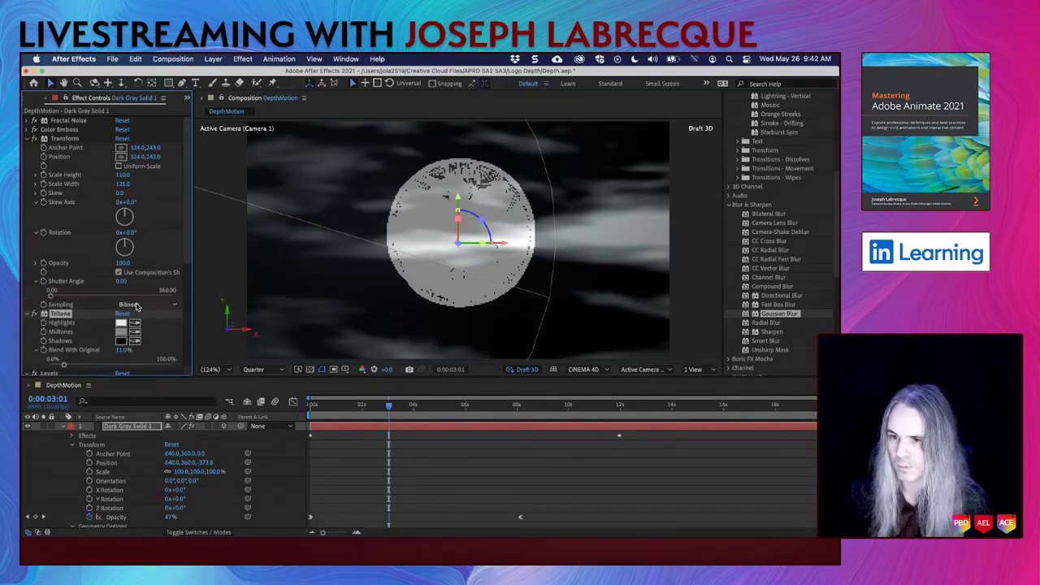
click(35, 282)
click(37, 265)
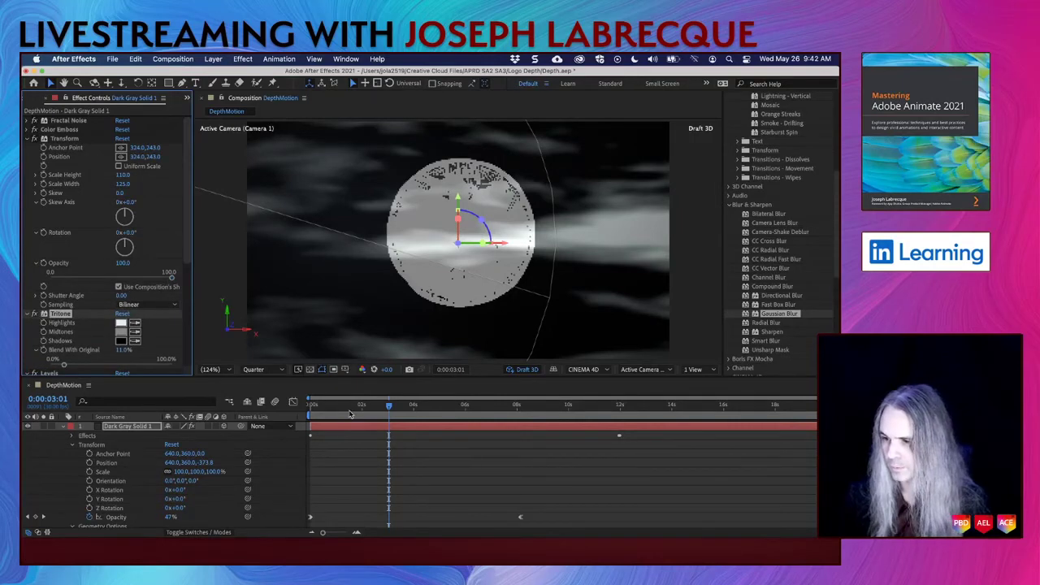
drag(350, 405, 325, 406)
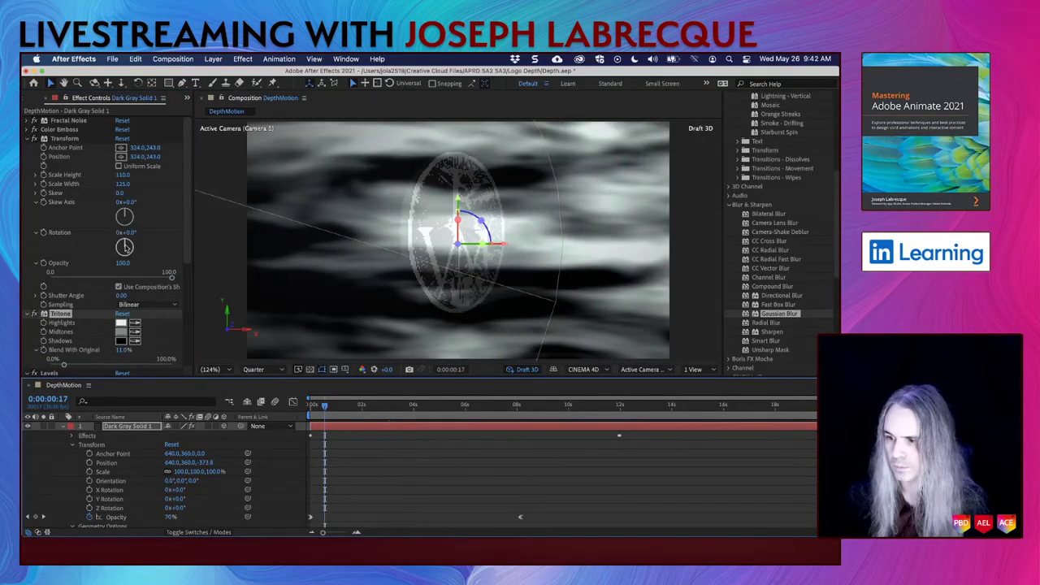
drag(170, 278, 94, 282)
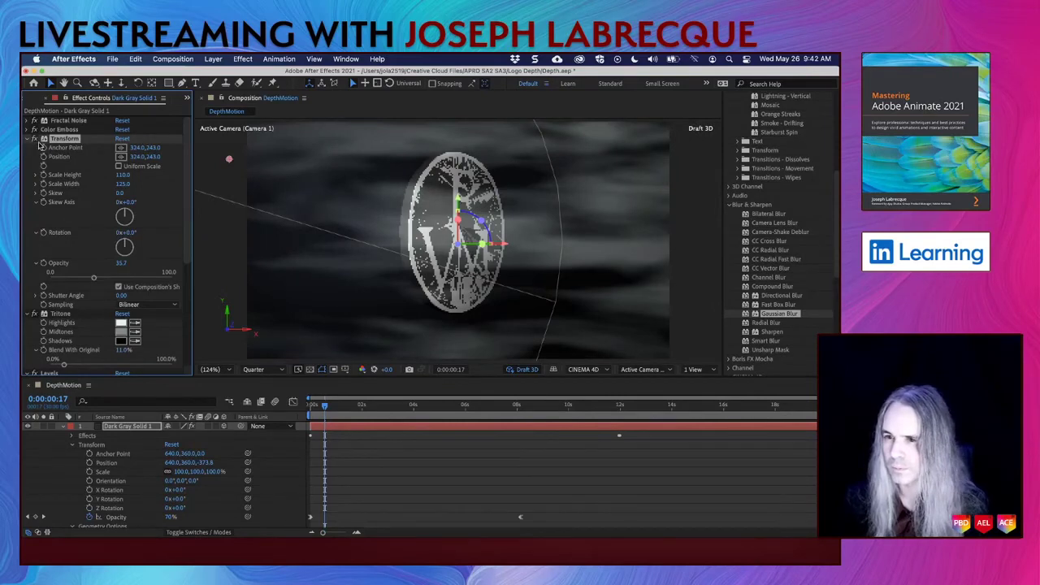
Step: Set the Color Emboss effect's Blend With Original to 60%
click(27, 129)
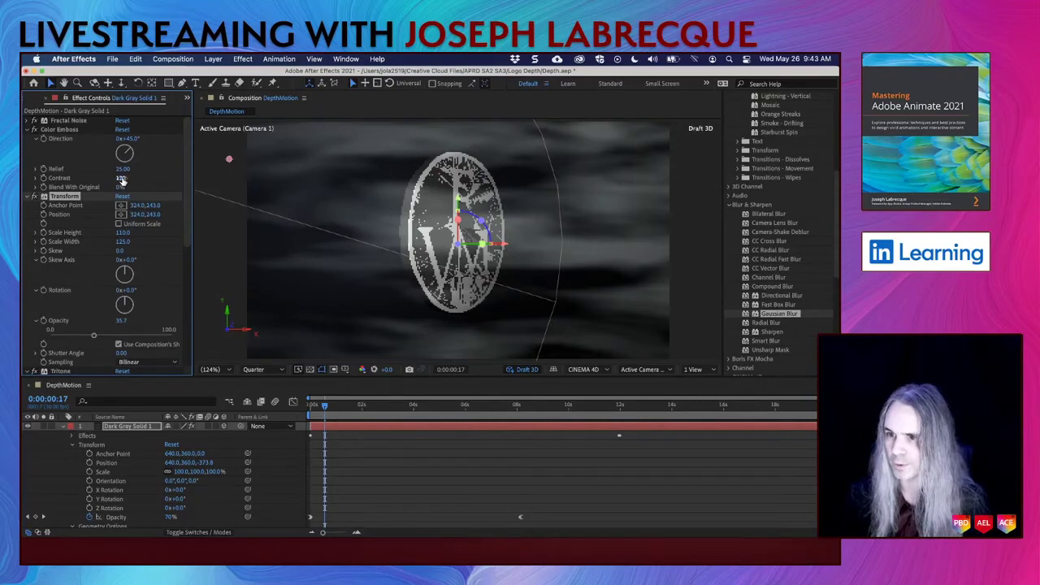
click(35, 187)
drag(51, 202, 124, 205)
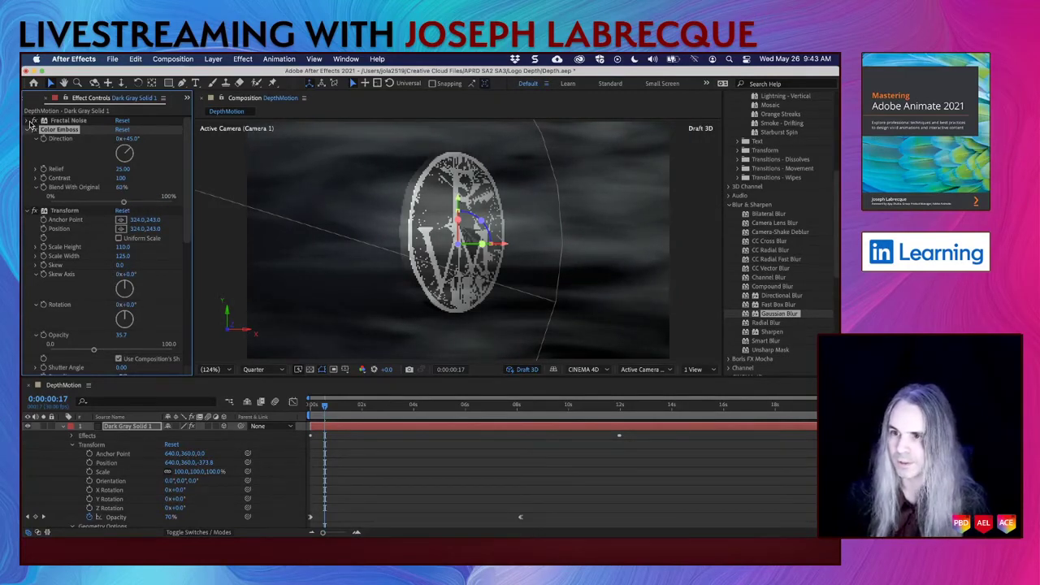
Step: Try the Swirly fractal type for the Fractal Noise effect and preview the smoke
click(32, 120)
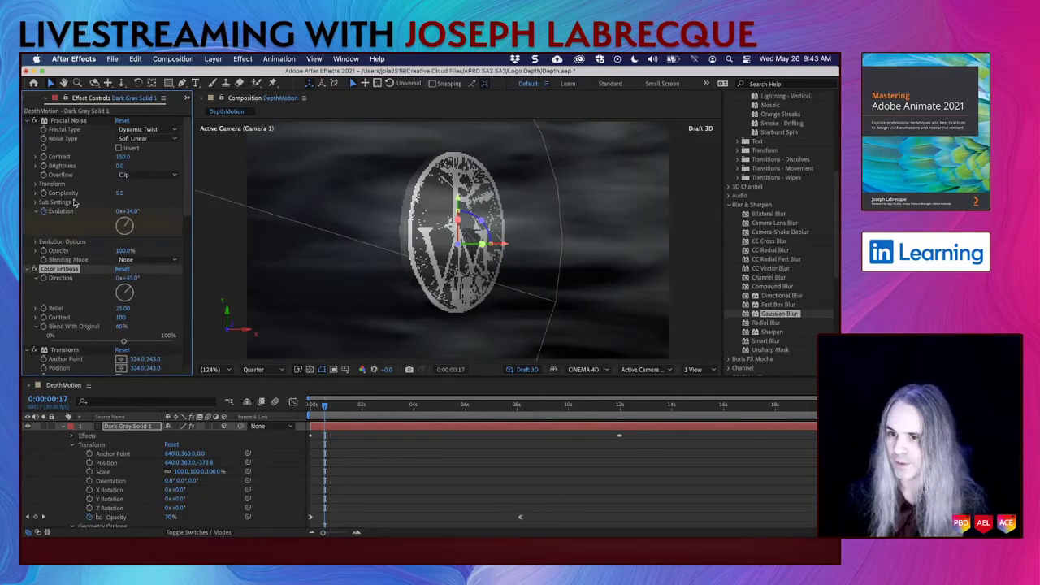
scroll(69, 207, down, 3)
scroll(70, 207, up, 3)
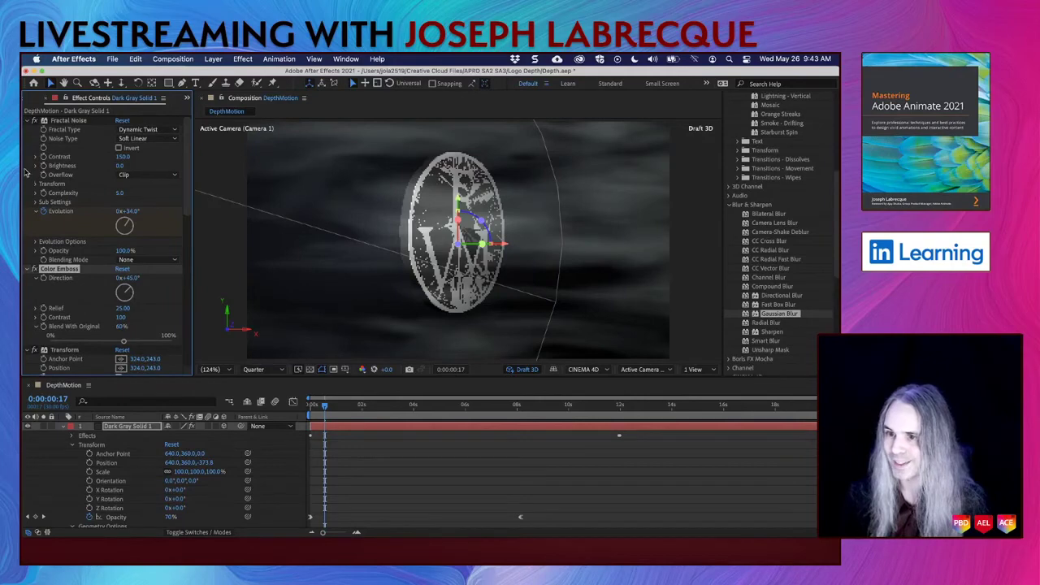
click(174, 132)
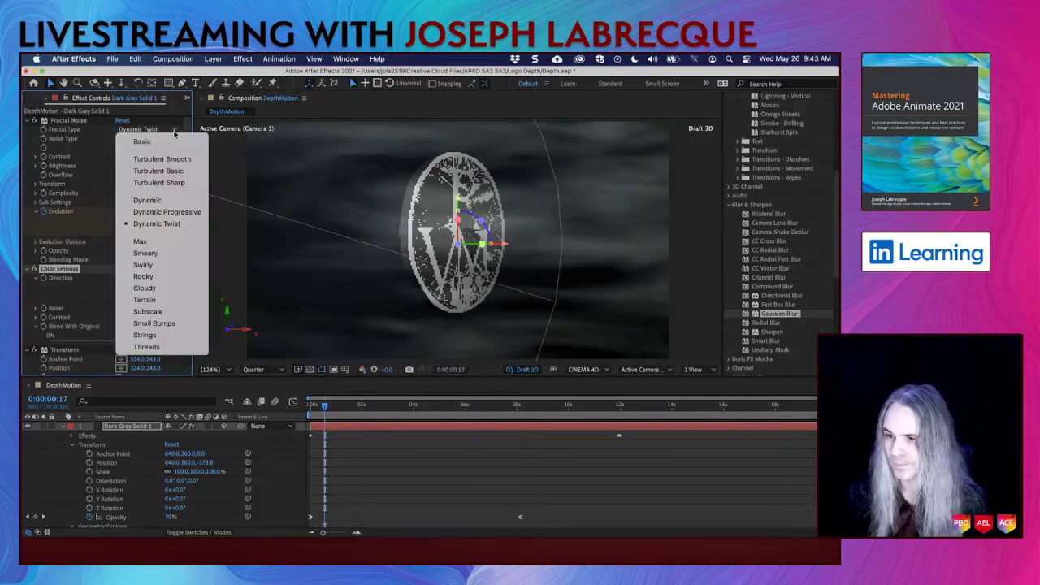
click(143, 265)
key(space)
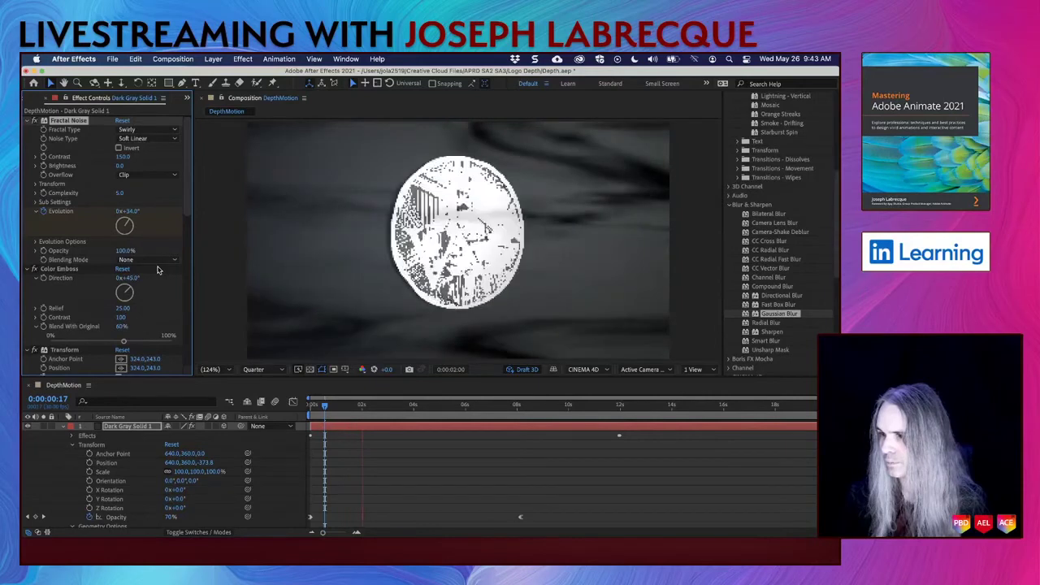
key(space)
Step: Set the Fractal Noise fractal type to Turbulent Smooth, preview the smoke and return to 0:00:00:00
click(174, 133)
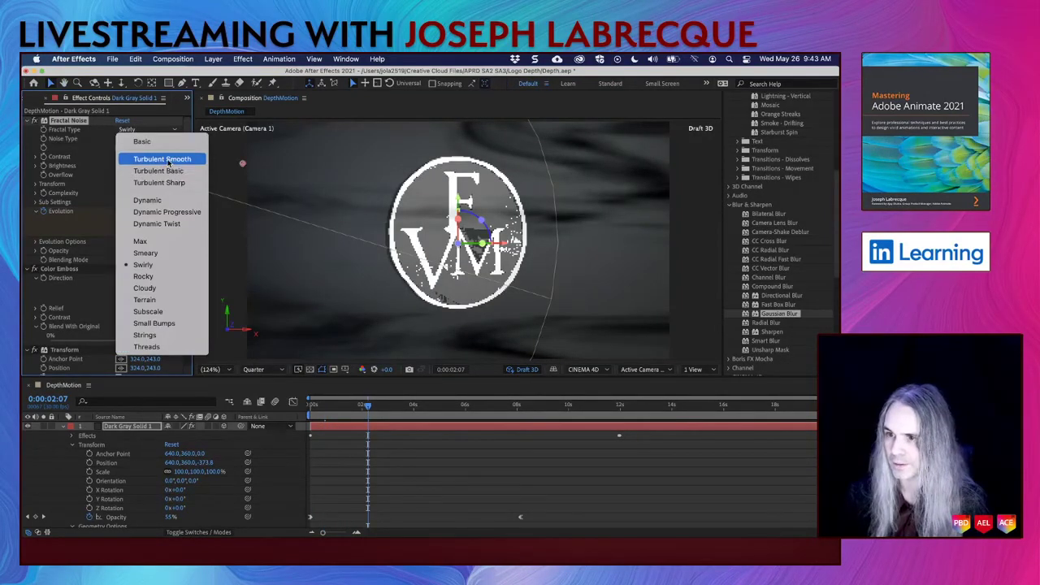
click(162, 158)
key(space)
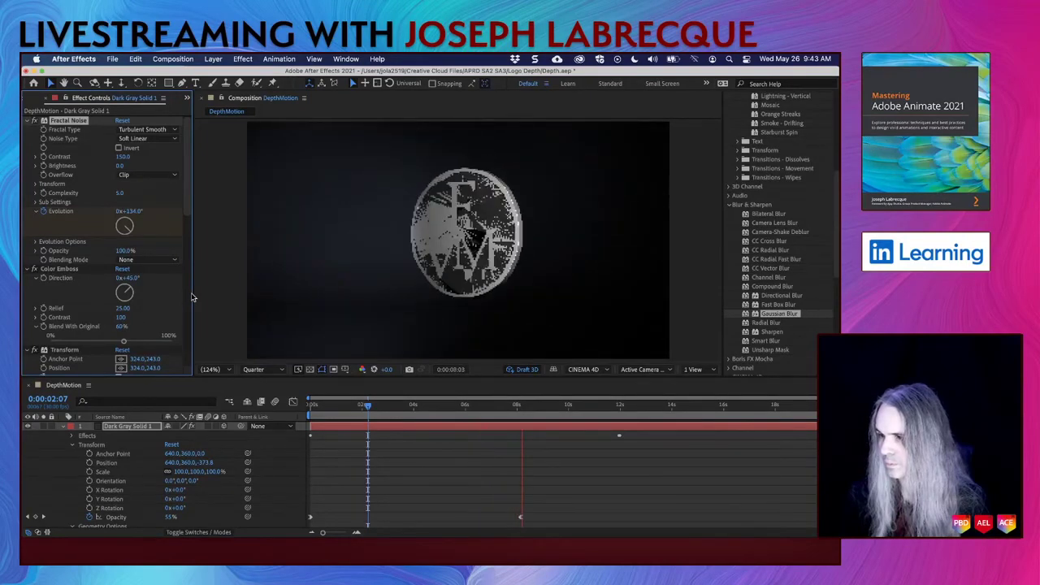
key(space)
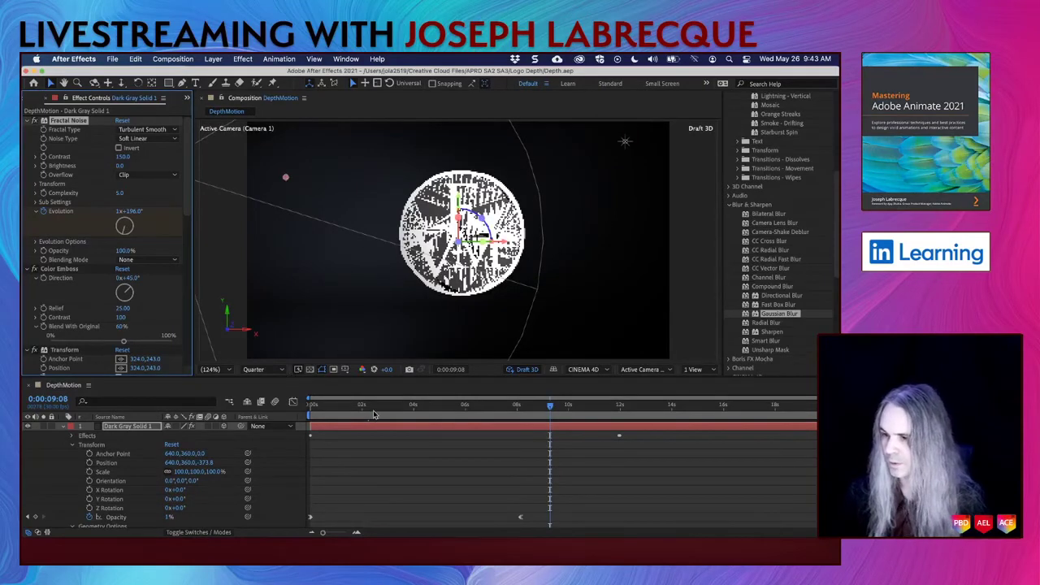
drag(373, 415, 299, 392)
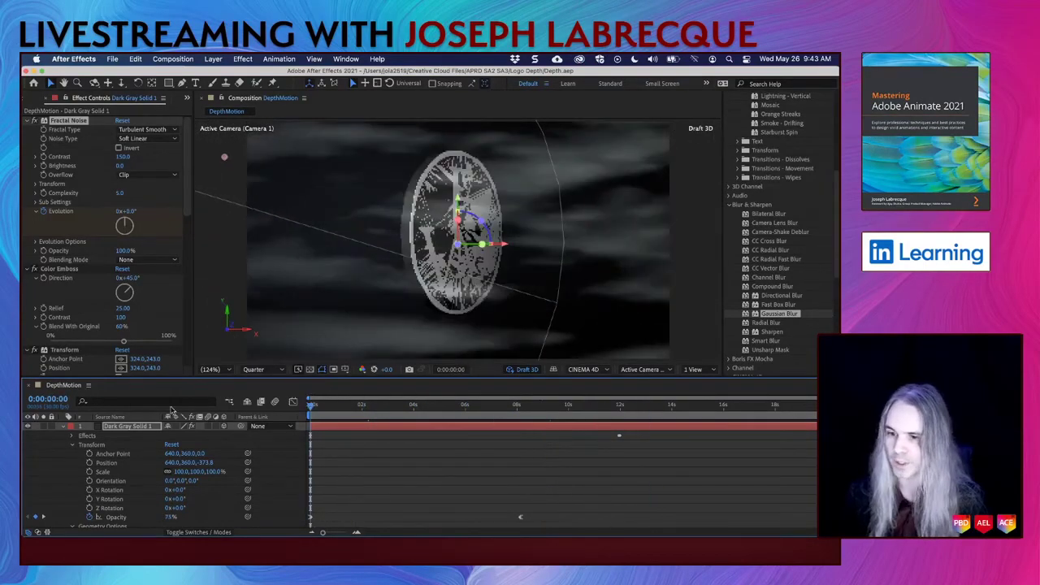
Step: Collapse the Dark Gray Solid 1 layer's properties and turn off Draft 3D for the composition view
click(62, 427)
click(126, 517)
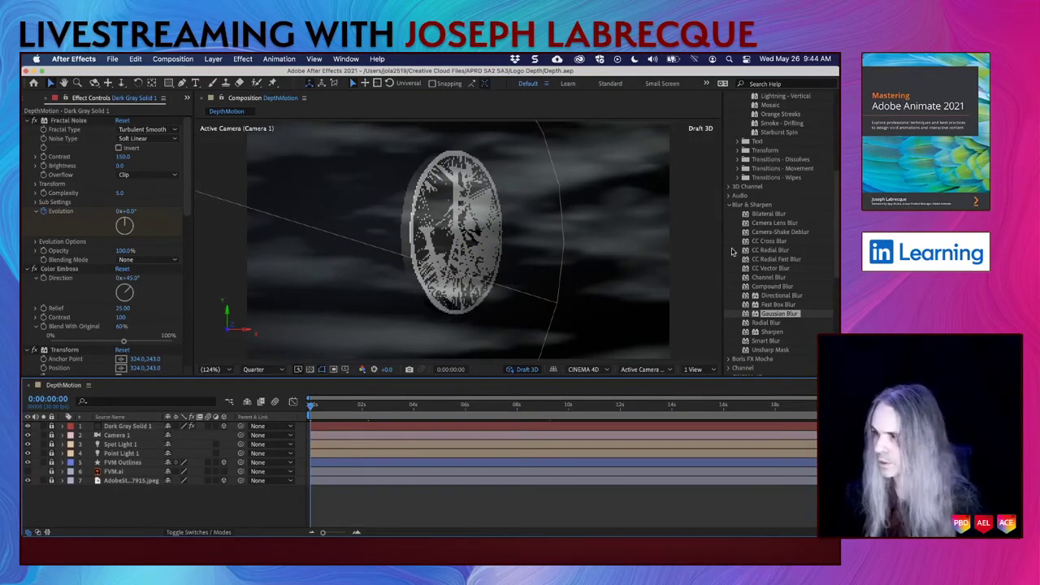
scroll(760, 196, up, 10)
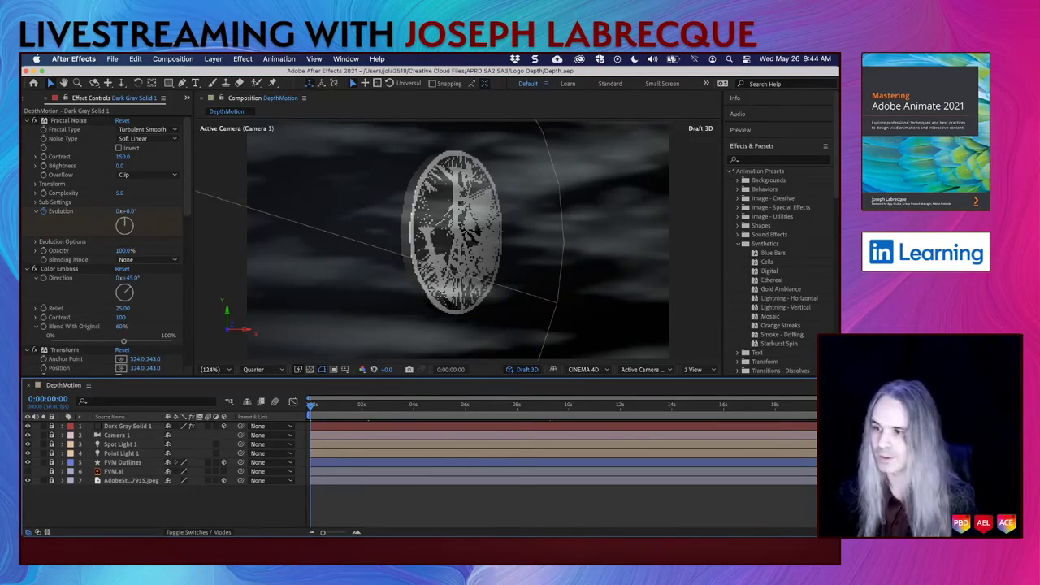
click(532, 373)
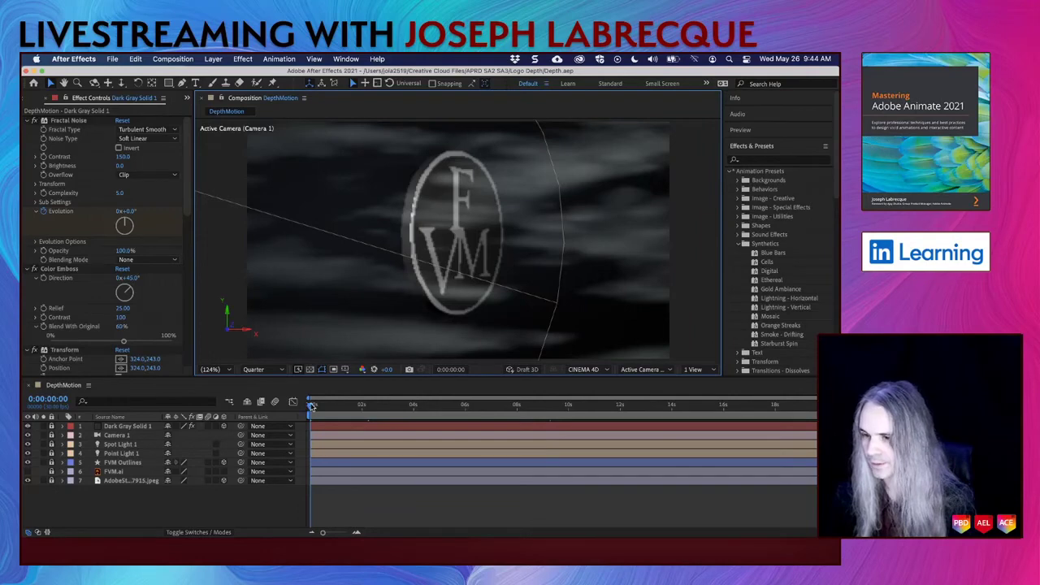
Step: Exclude audio from the spacebar preview settings
click(739, 130)
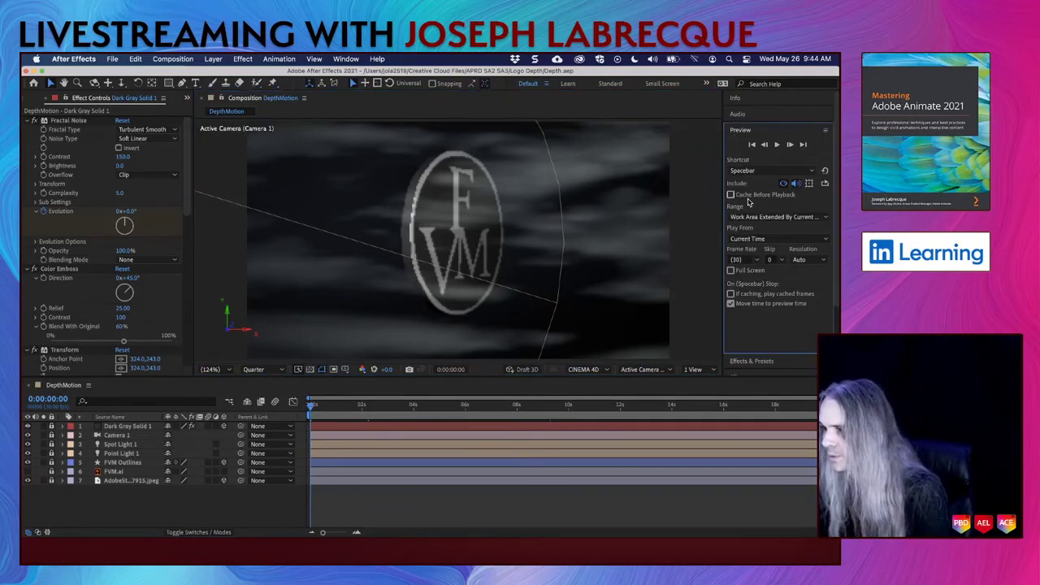
click(824, 184)
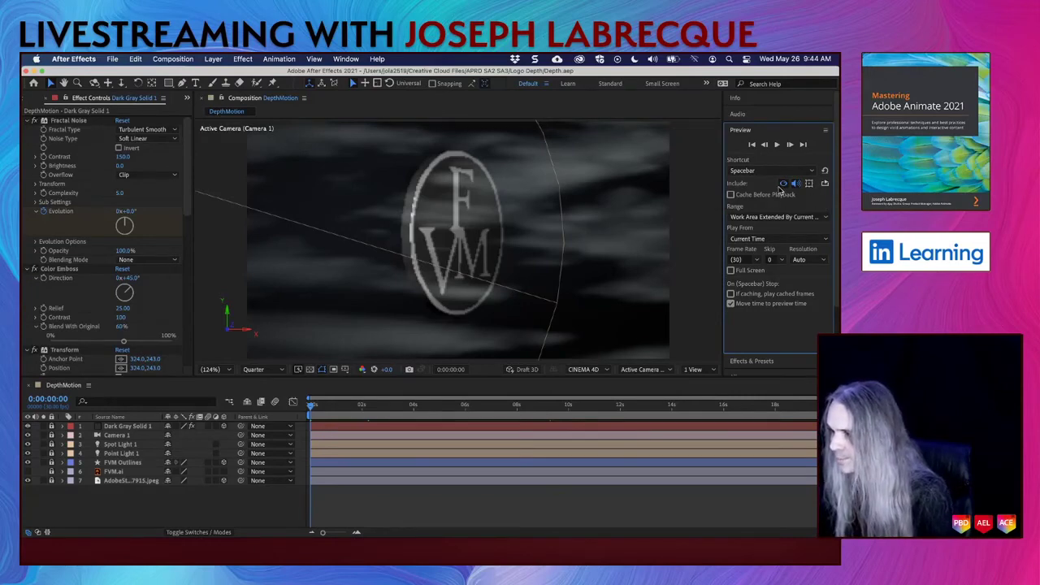
click(795, 183)
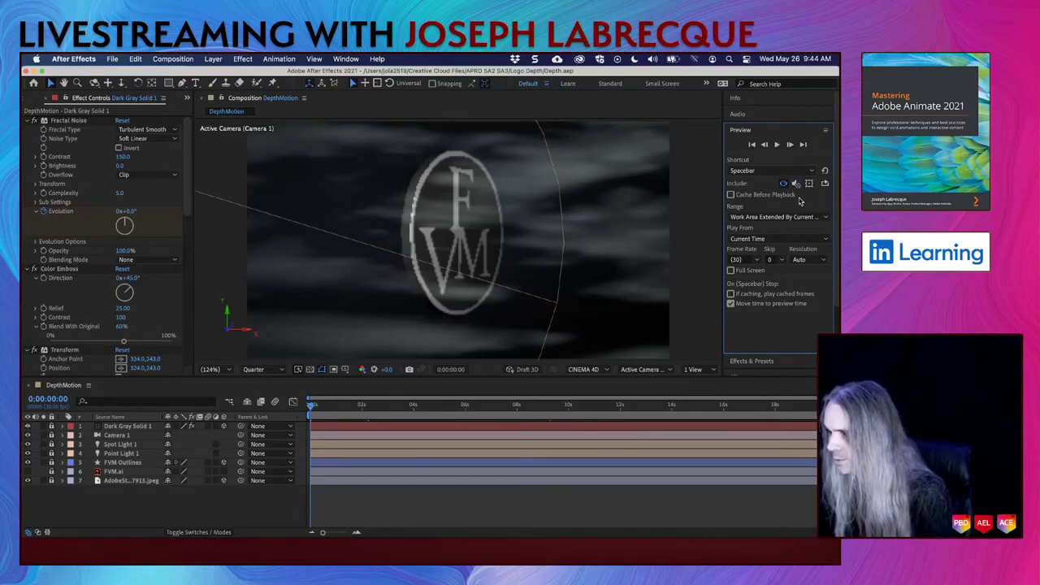
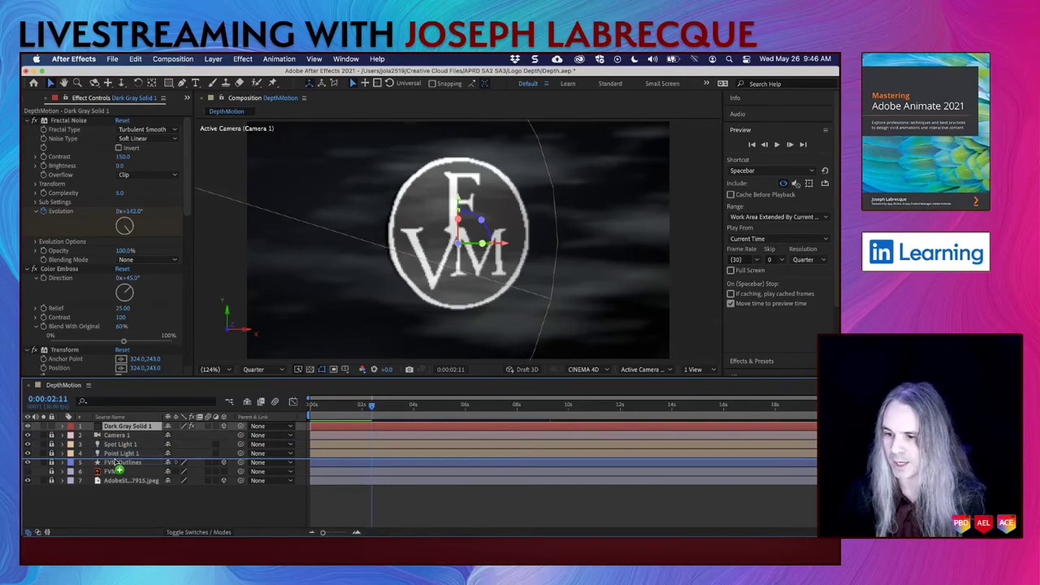
Step: Move the Dark Gray Solid 1 layer between Point Light 1 and FVM Outlines, and preview the opening from 0:00:00:00
drag(117, 462, 116, 460)
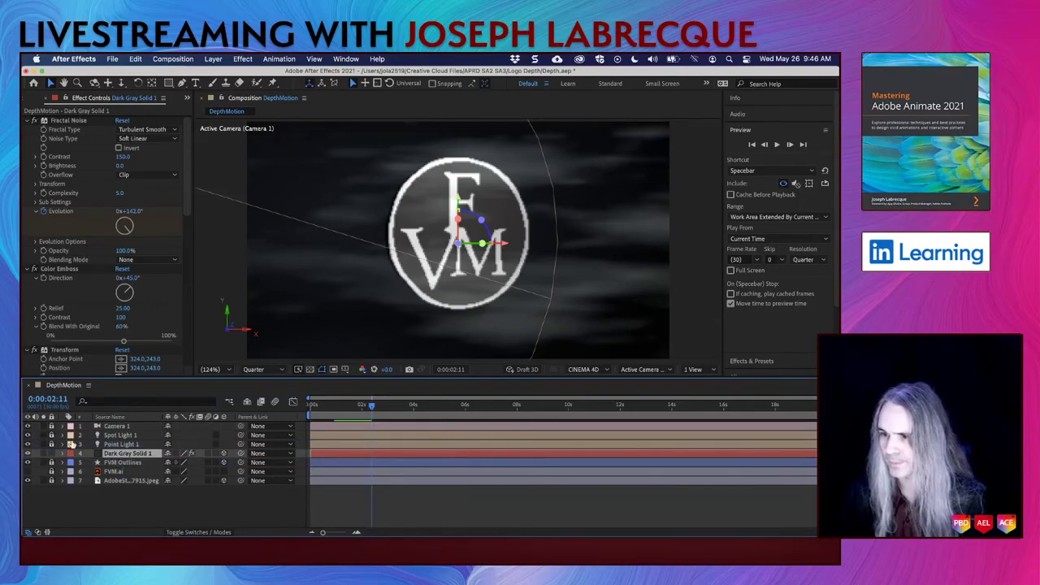
key(F2)
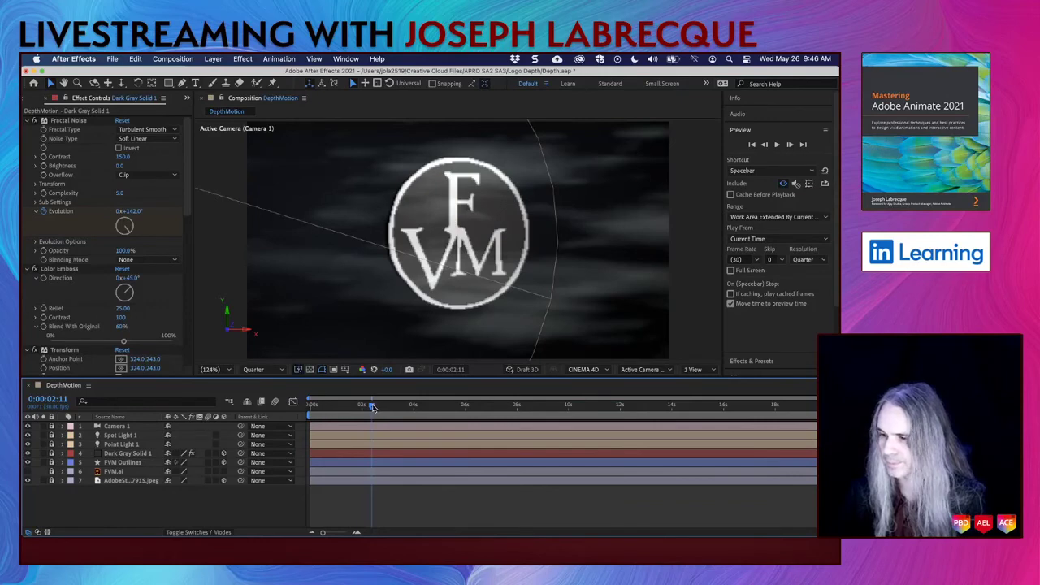
drag(373, 406, 307, 406)
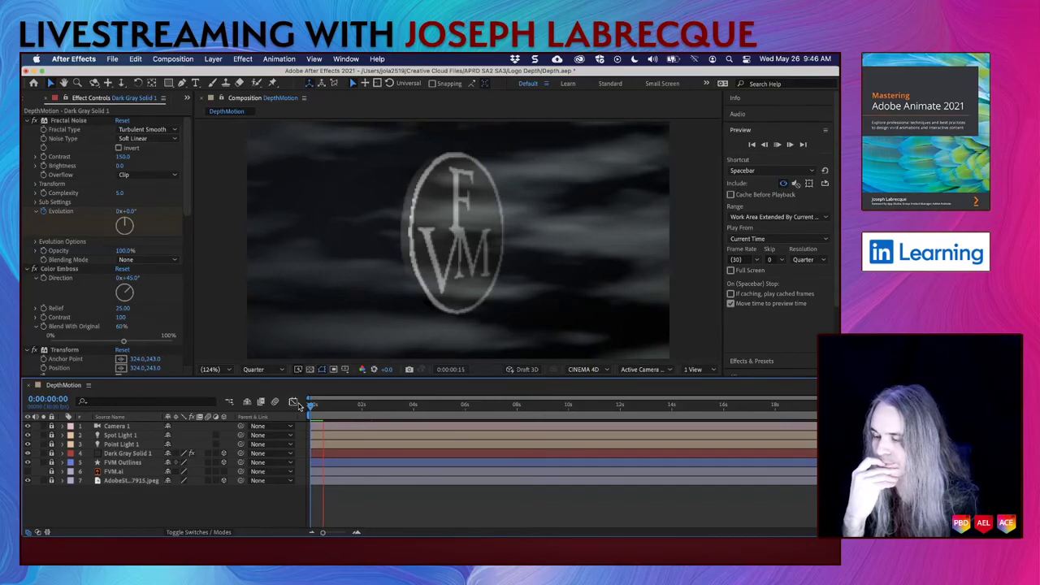
key(space)
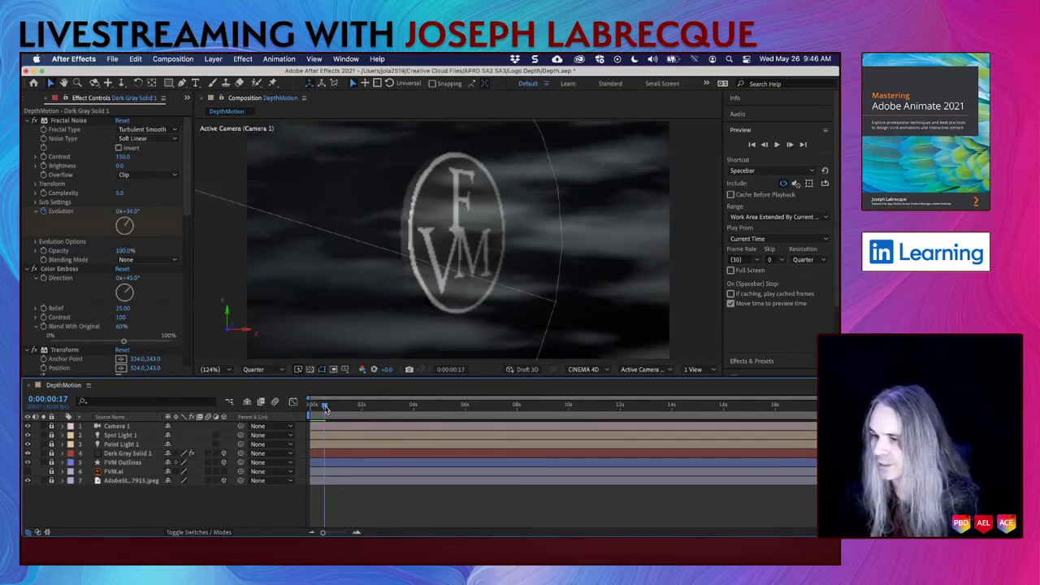
drag(325, 408, 311, 410)
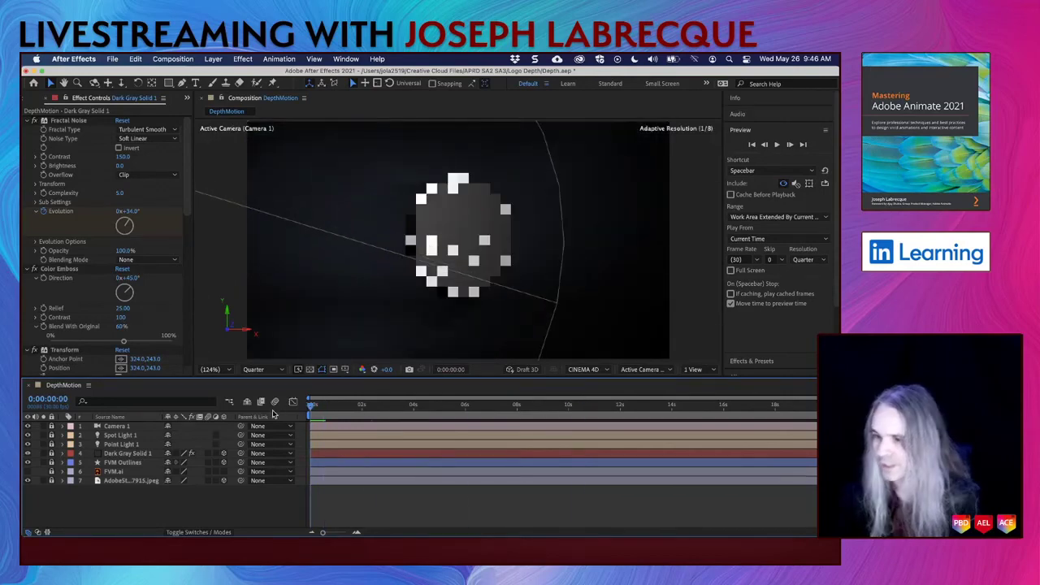
Step: Orbit Camera 1 at 0:00:00:00 to a position of about 1165, 659, -1006, and scrub through to 0:00:16:12
click(63, 427)
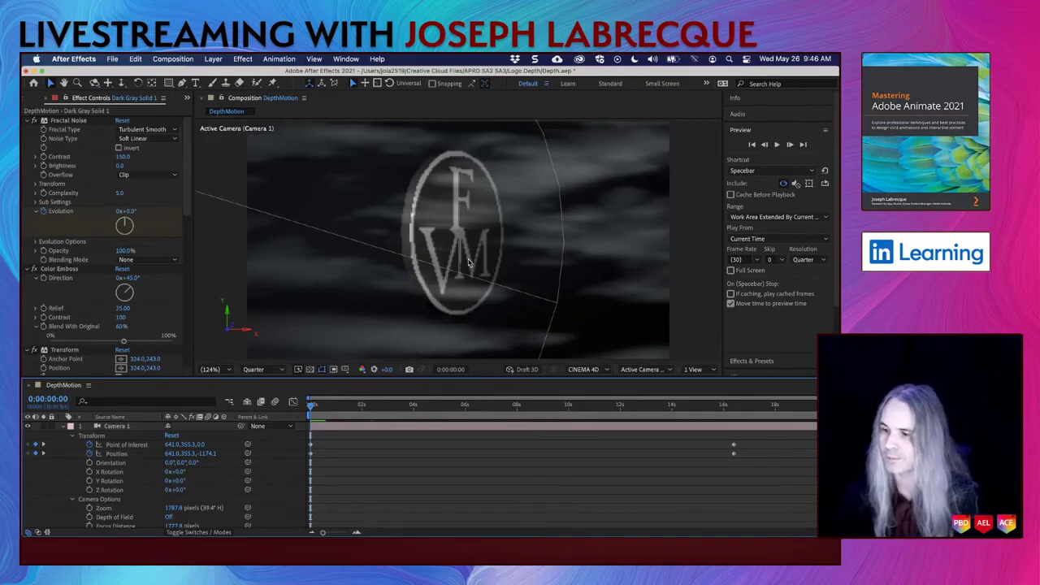
drag(546, 408, 735, 407)
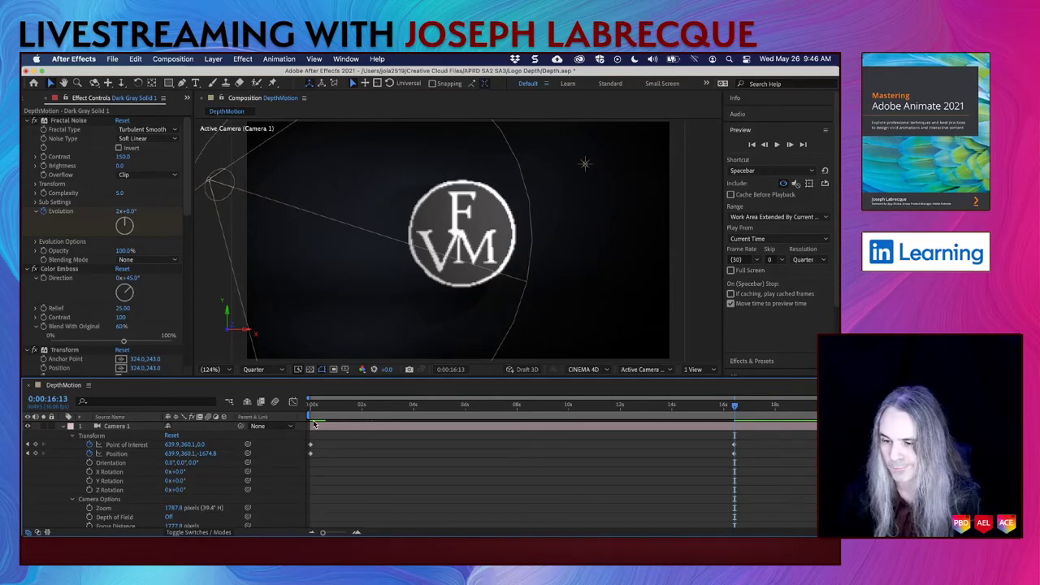
key(Home)
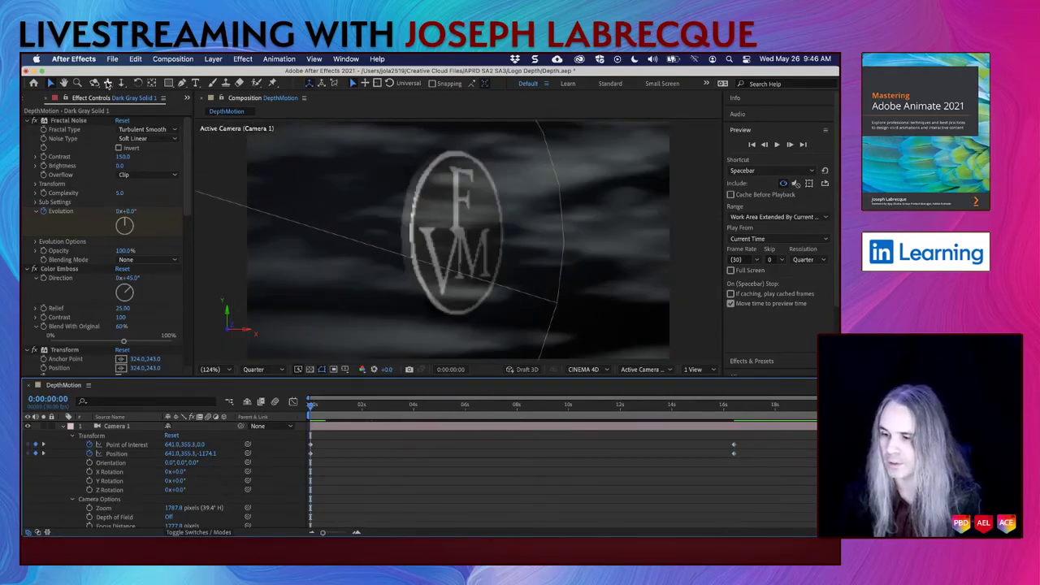
click(95, 83)
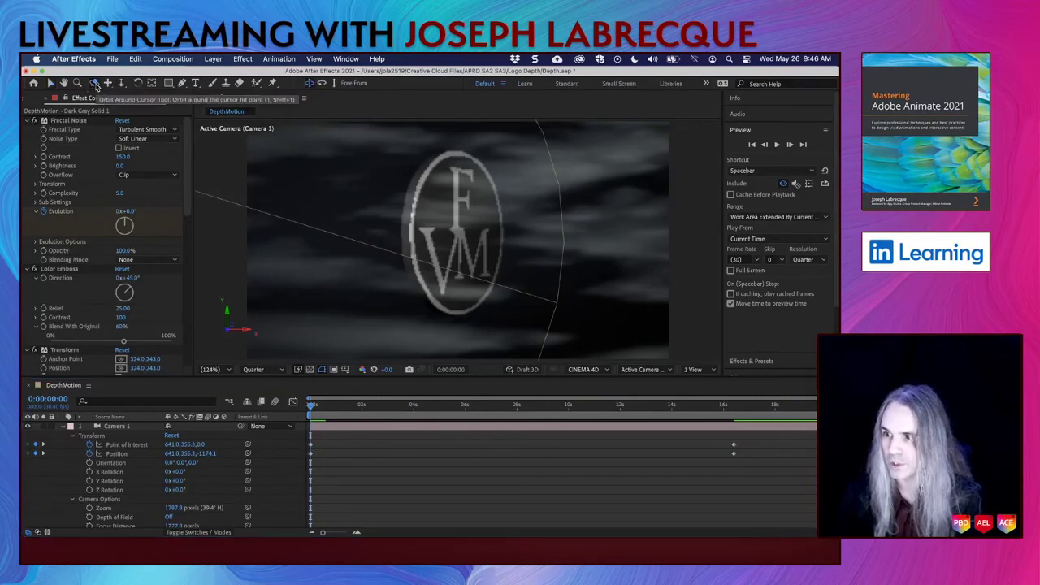
drag(441, 286, 404, 266)
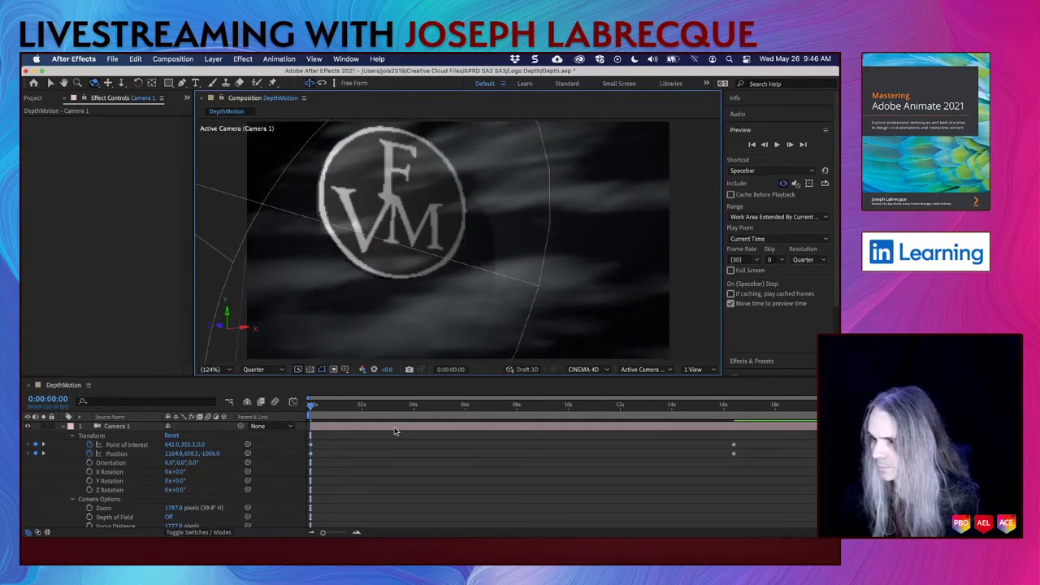
drag(312, 409, 734, 415)
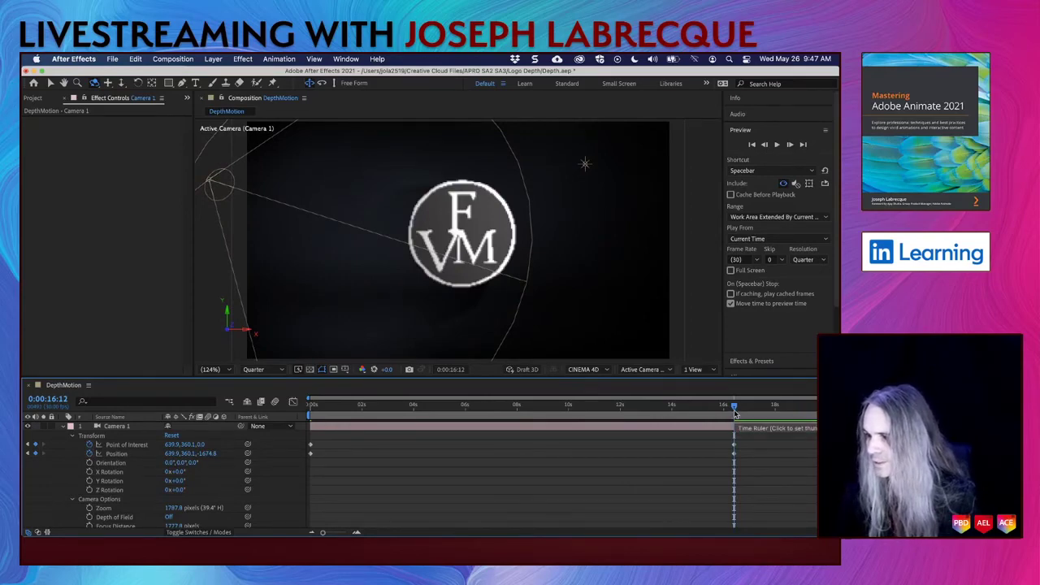
Step: With Draft 3D on, orbit Camera 1 at 0:00:04:24 to a keyframed position of about 680, 293, -1274 and scrub past it
drag(735, 411, 435, 428)
click(525, 371)
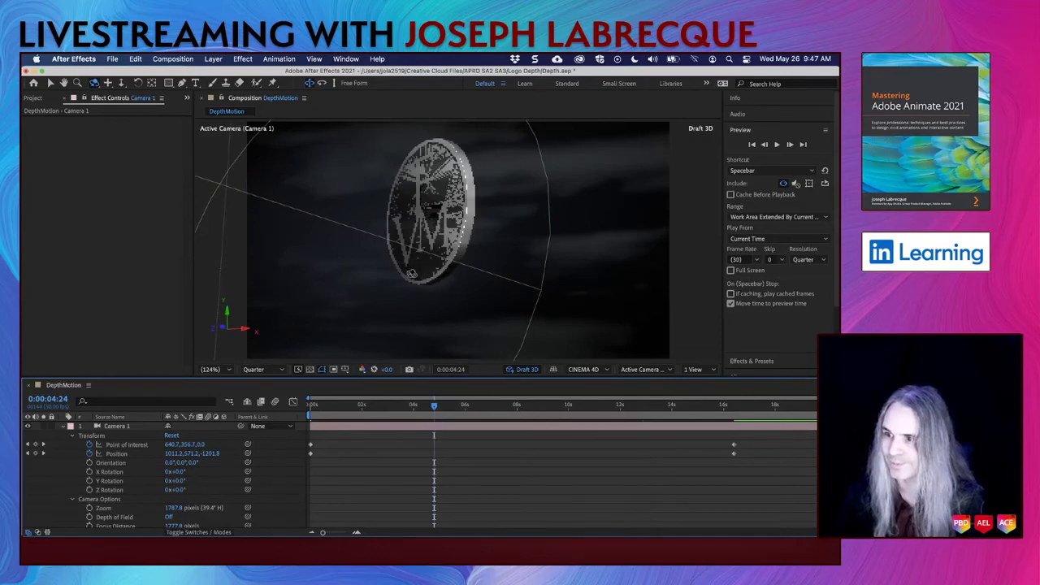
drag(411, 276, 434, 292)
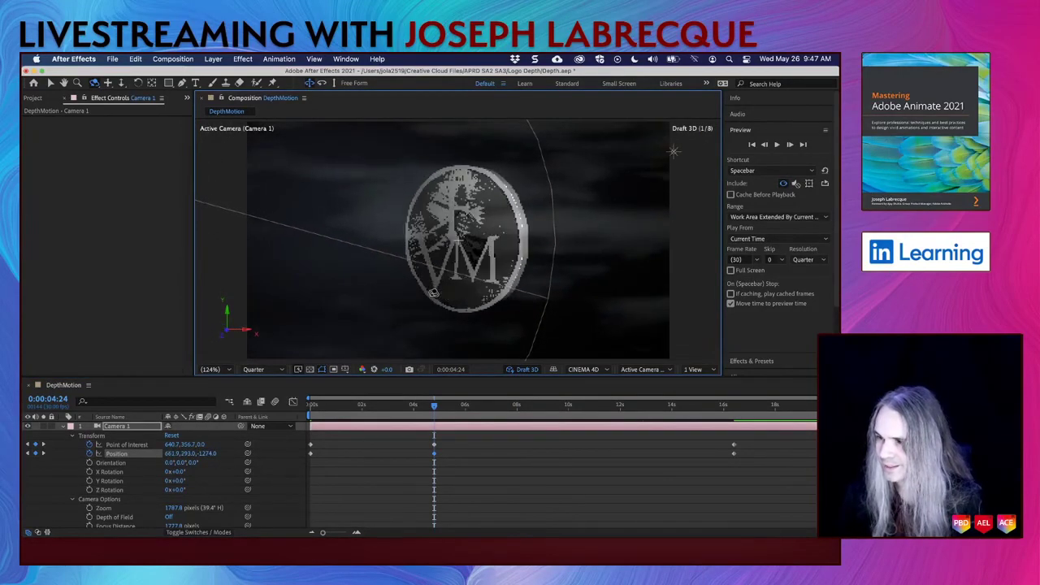
click(409, 434)
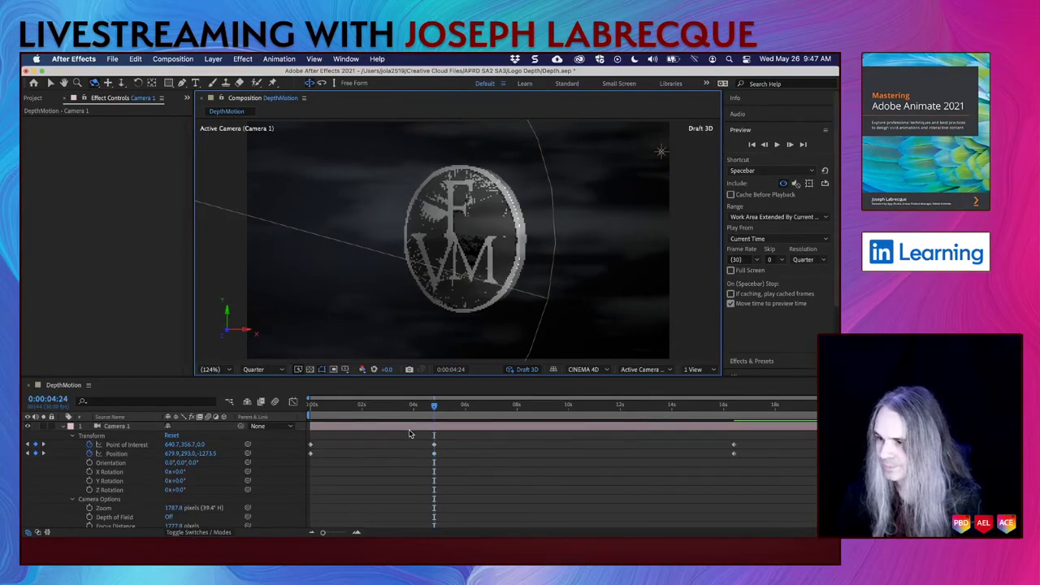
drag(435, 408, 484, 410)
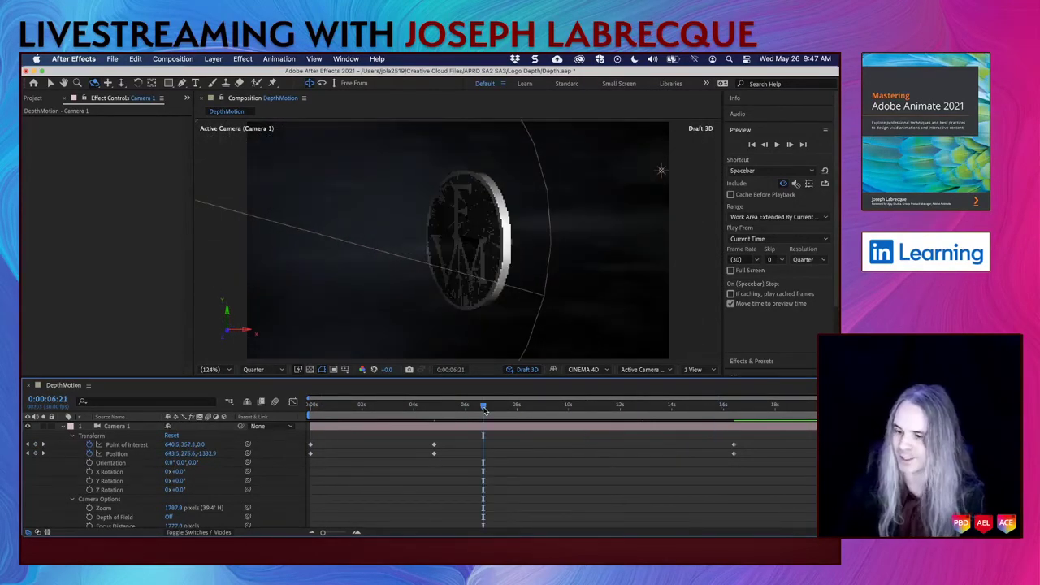
Step: Return to 0:00:00:00 and set the composition view resolution to Full
key(Home)
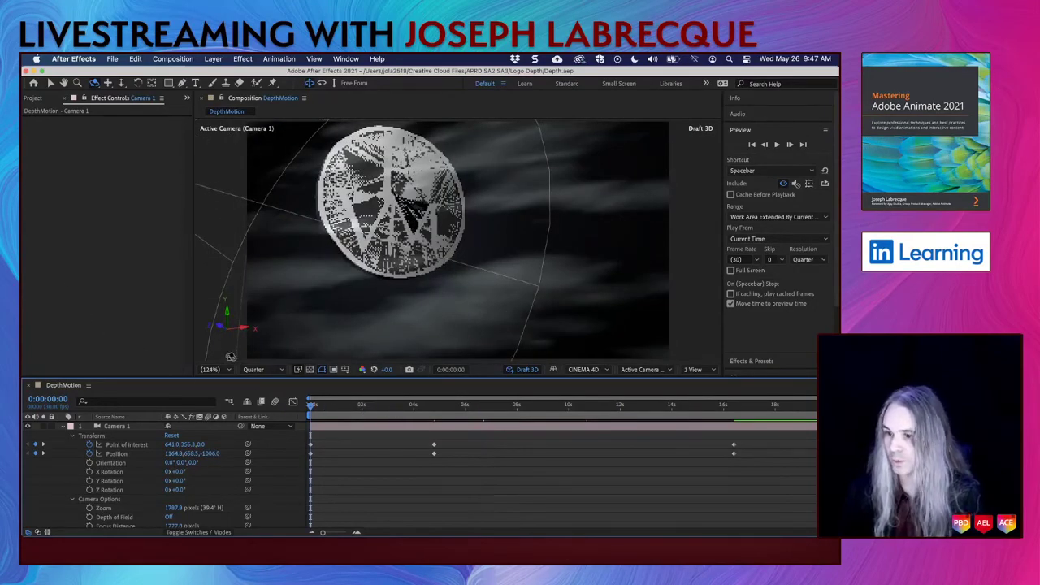
click(261, 370)
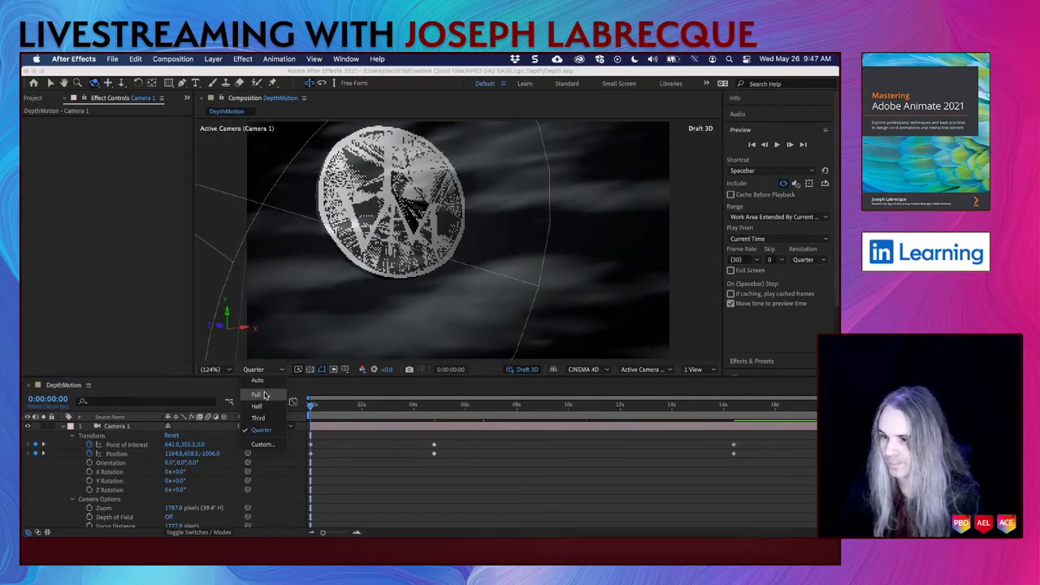
click(264, 395)
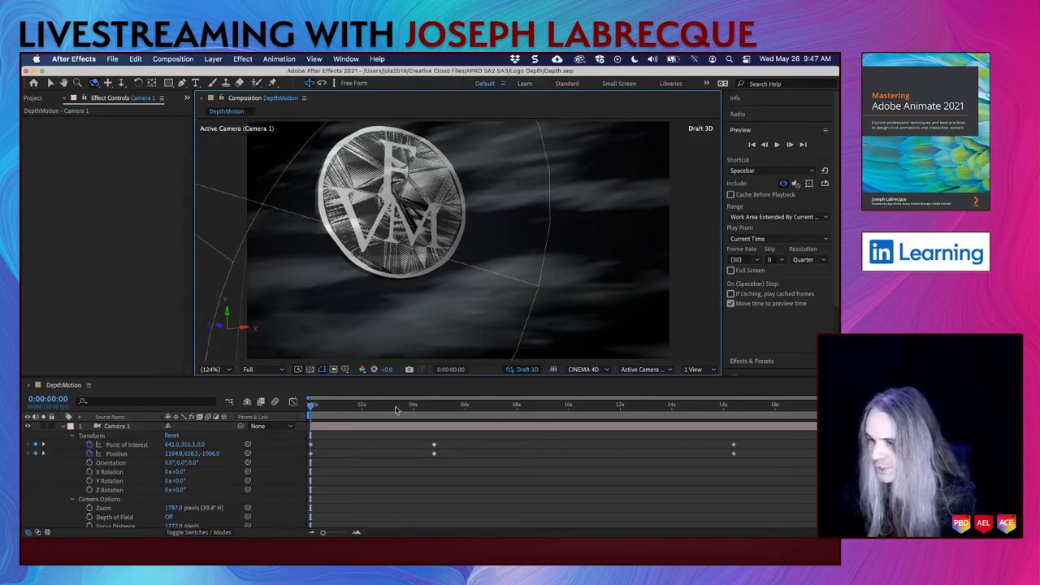
Step: Save the project and preview the camera animation from the start
click(310, 408)
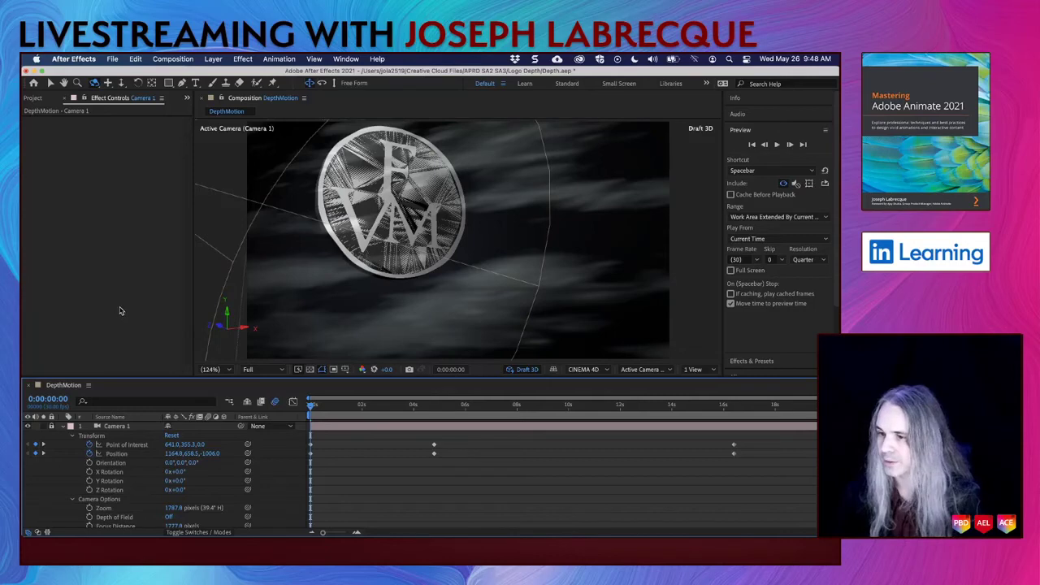
key(super+s)
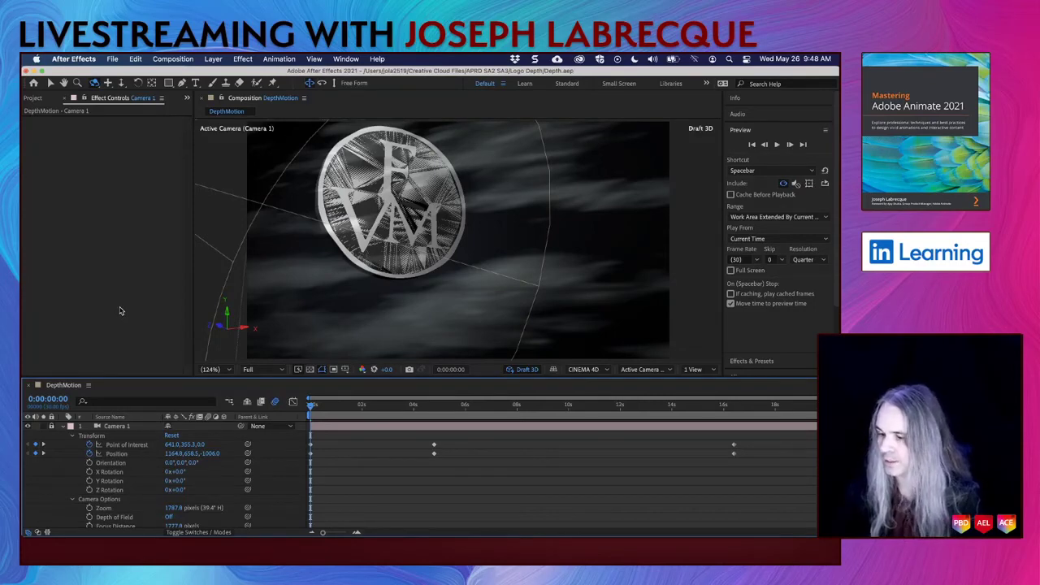
key(space)
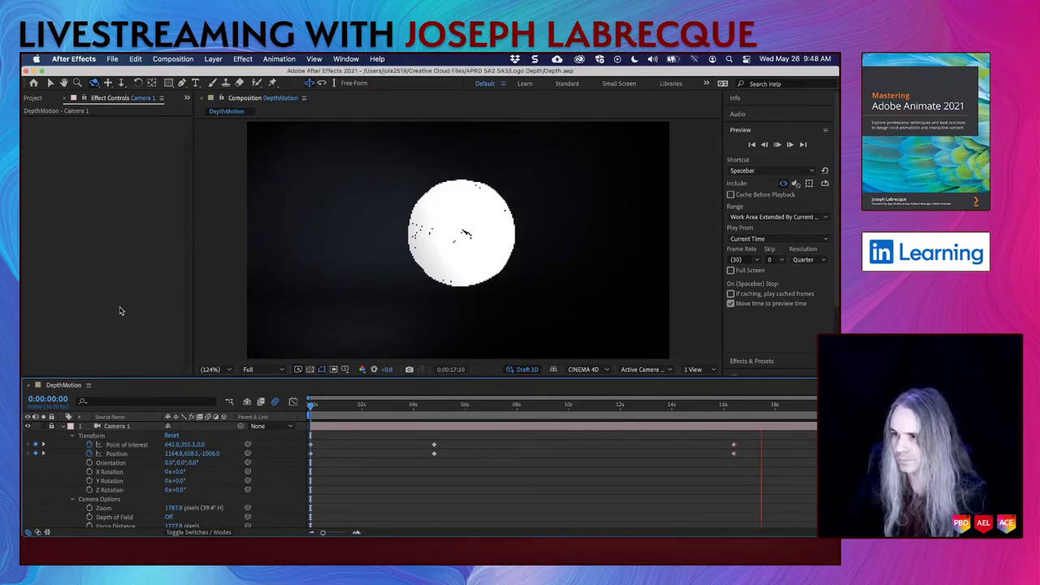
key(space)
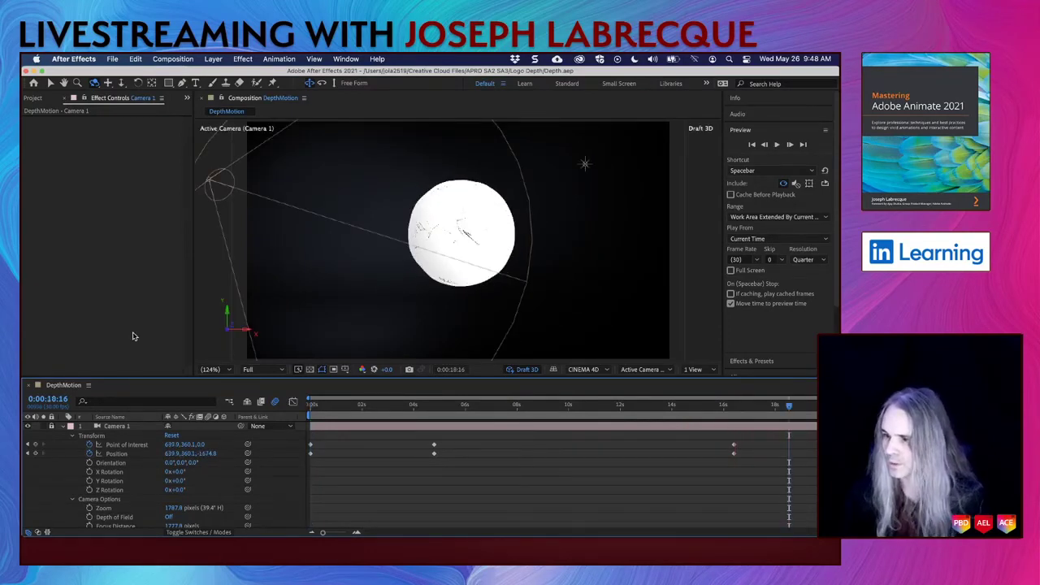
Step: Turn off Draft 3D, check the rendered logo at several frames back to 0:00:02:03, and collapse Camera 1's properties
click(536, 370)
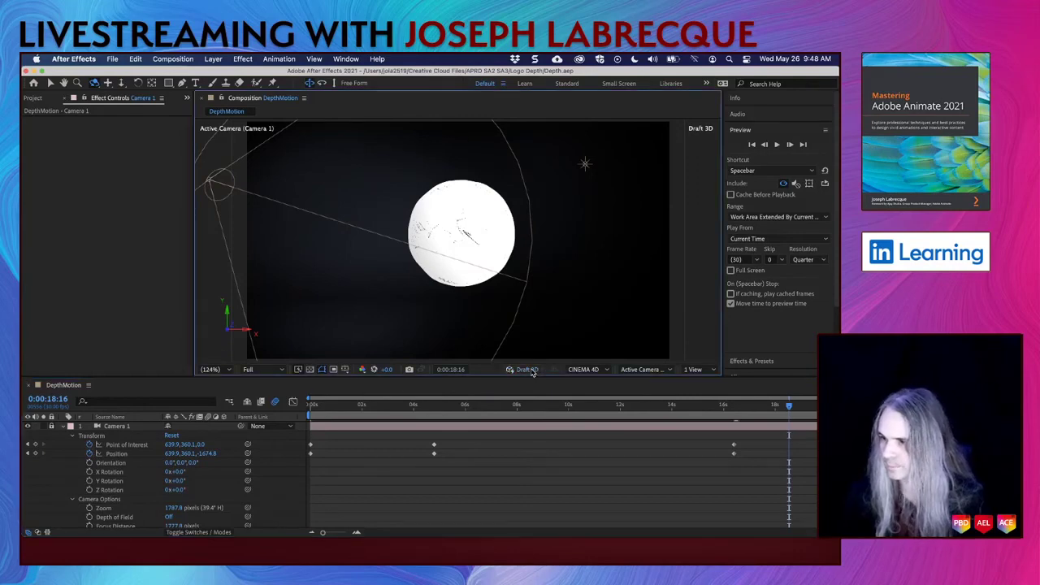
click(617, 407)
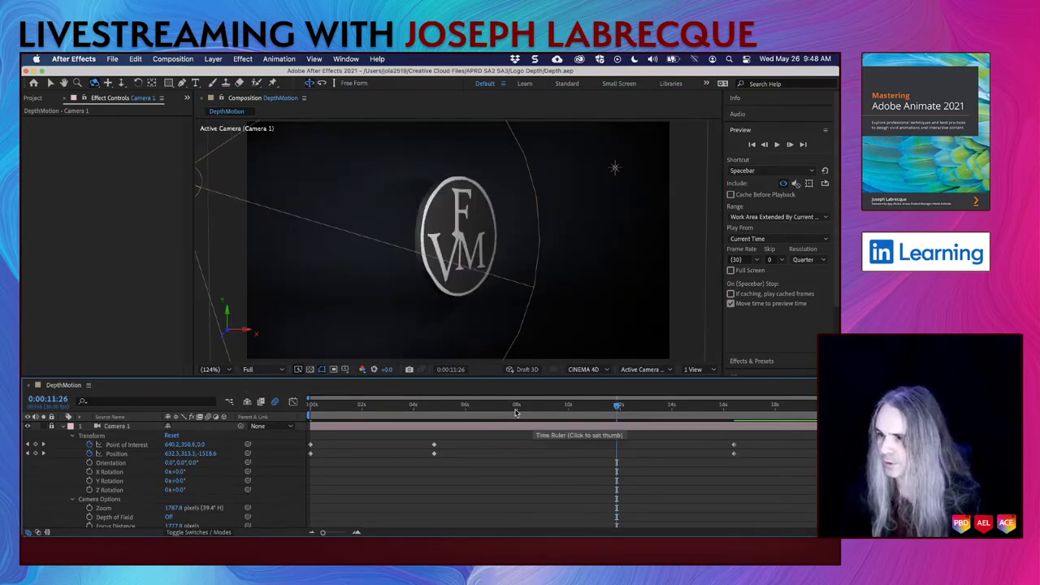
click(515, 411)
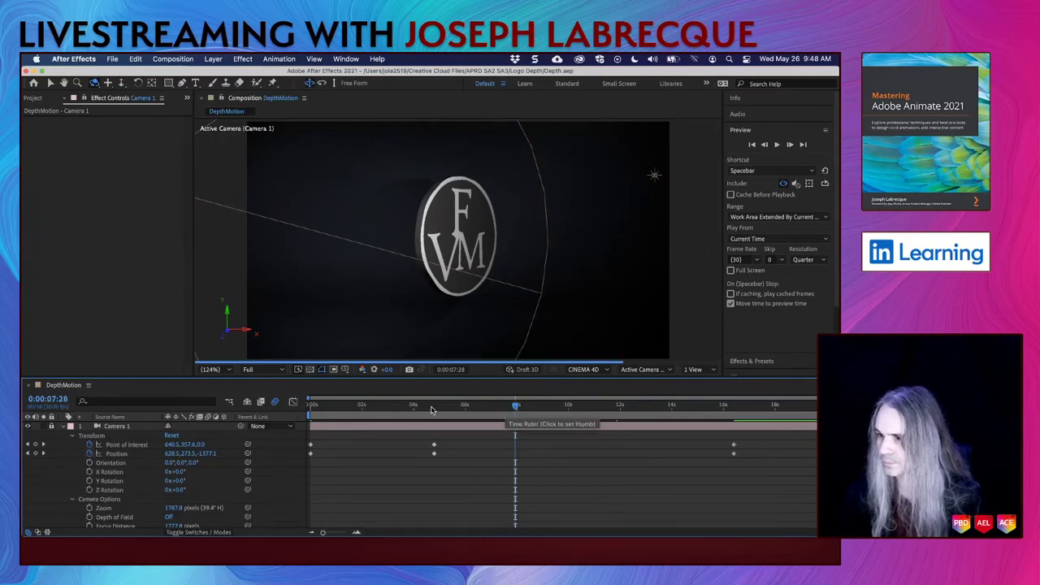
click(438, 410)
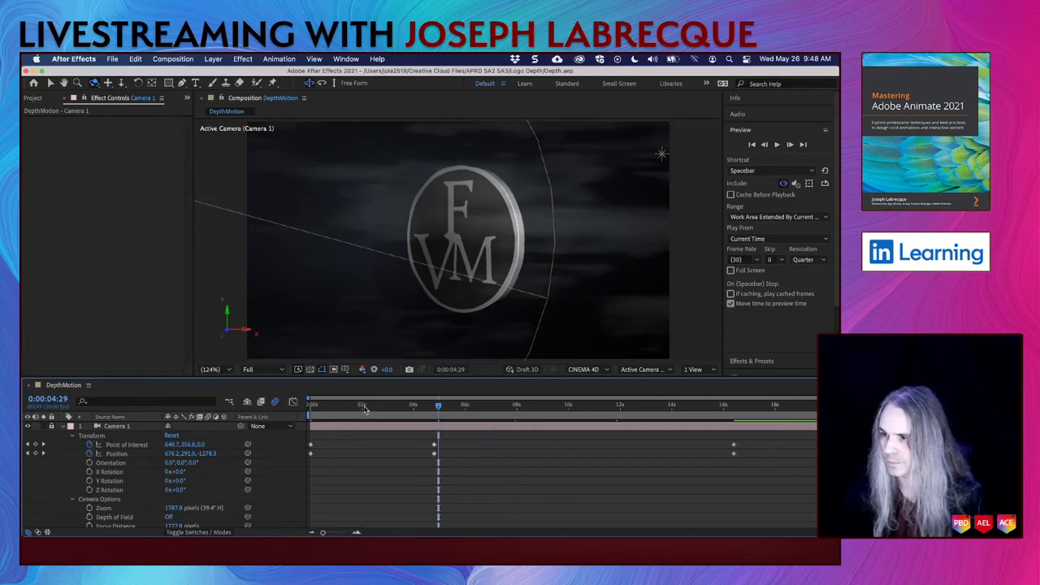
click(364, 408)
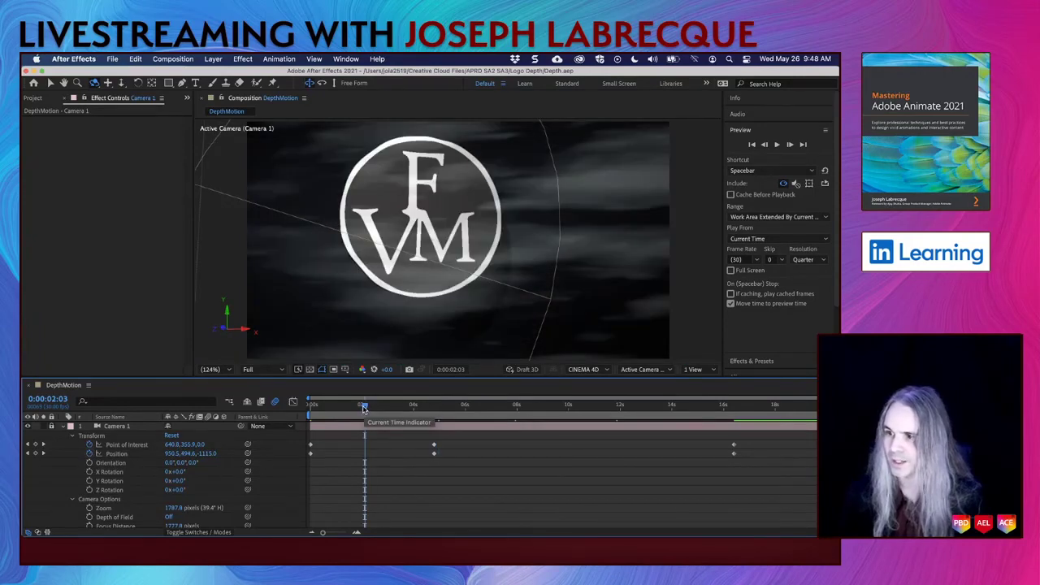
click(67, 428)
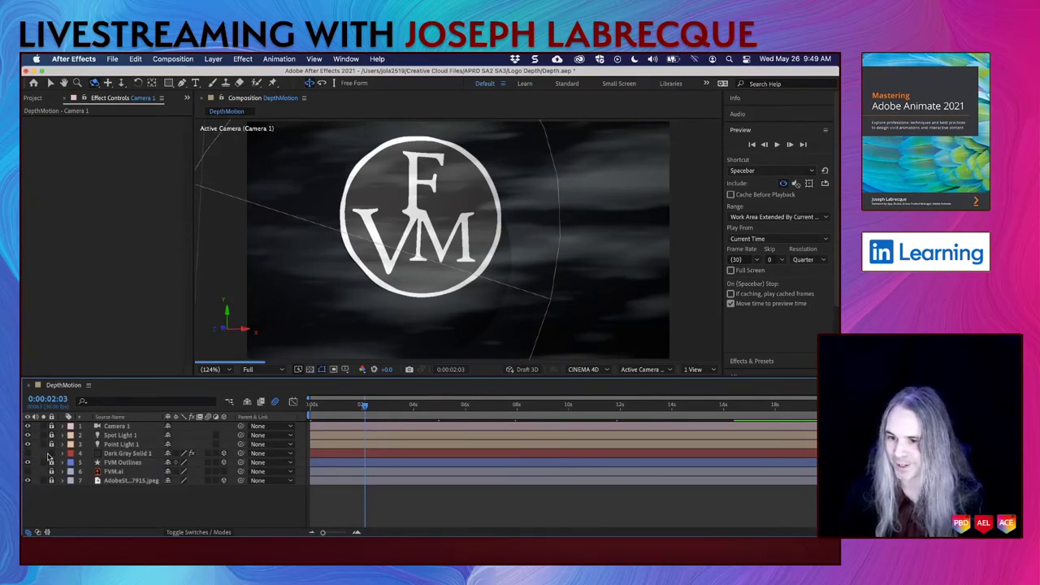
Step: Turn on Draft 3D at 0:00:00:02 and preview the logo animation from there
click(311, 404)
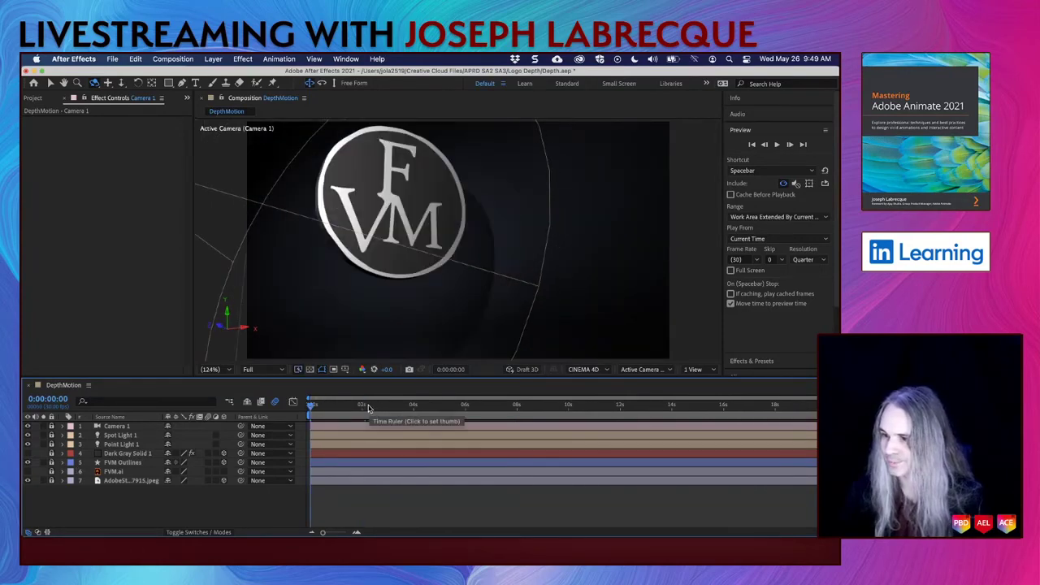
key(Page_Down)
key(Page_Down)
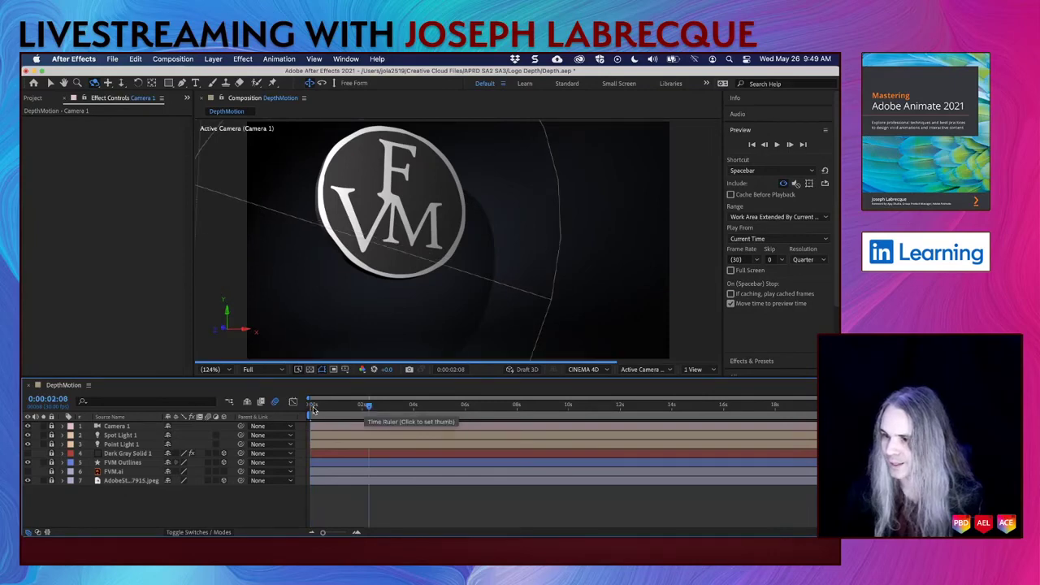
click(525, 369)
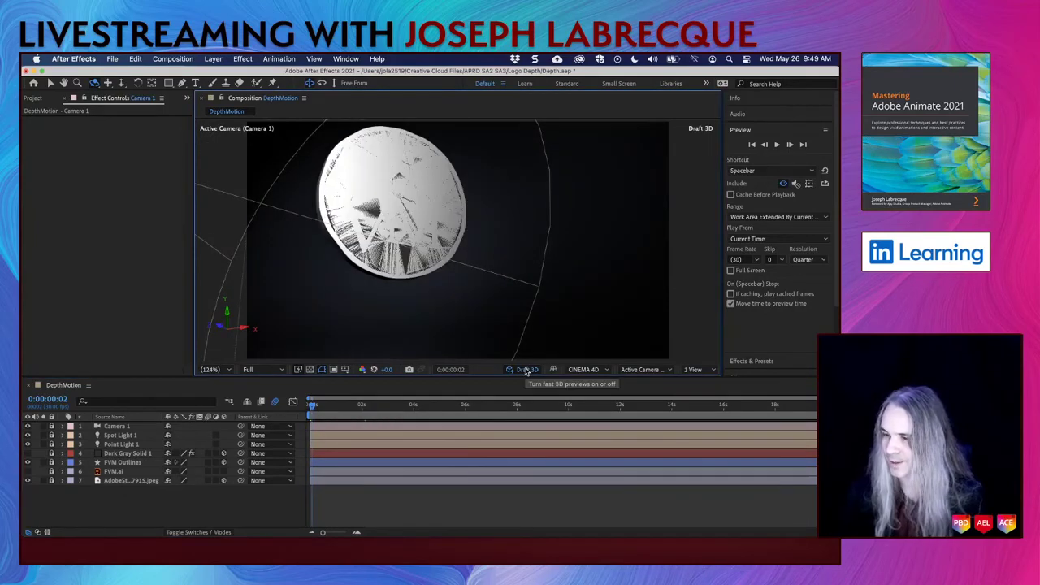
key(space)
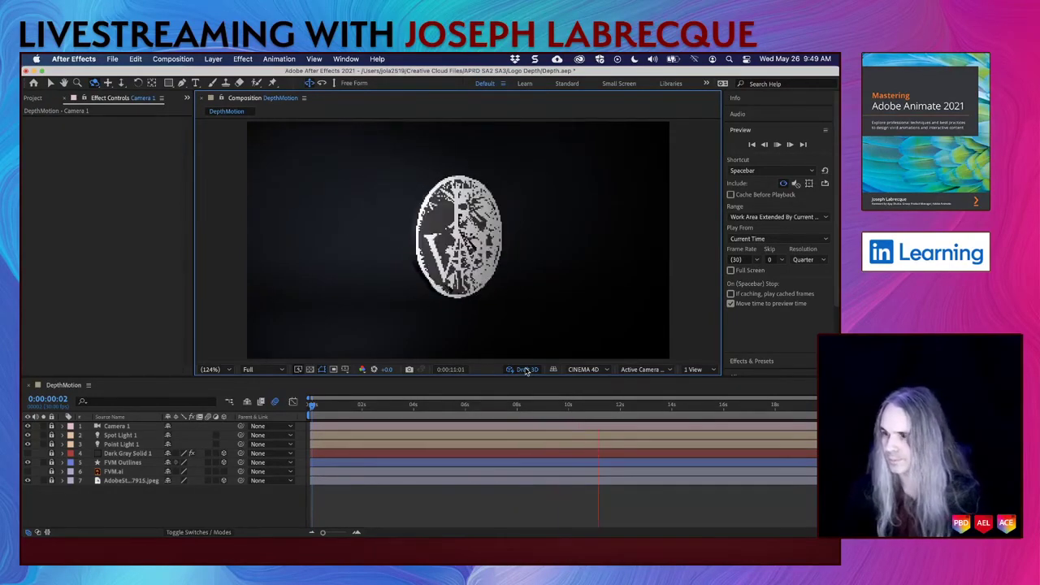
Step: At 0:00:08:12, unlock the FVM Outlines layer and reveal its Transform properties
click(526, 370)
click(508, 406)
drag(507, 410, 527, 411)
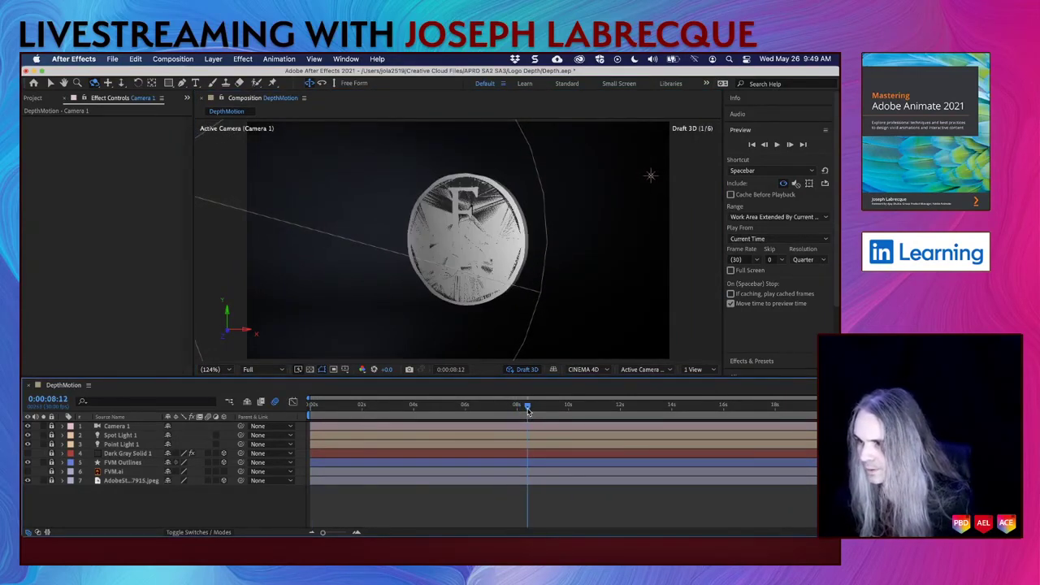
click(55, 462)
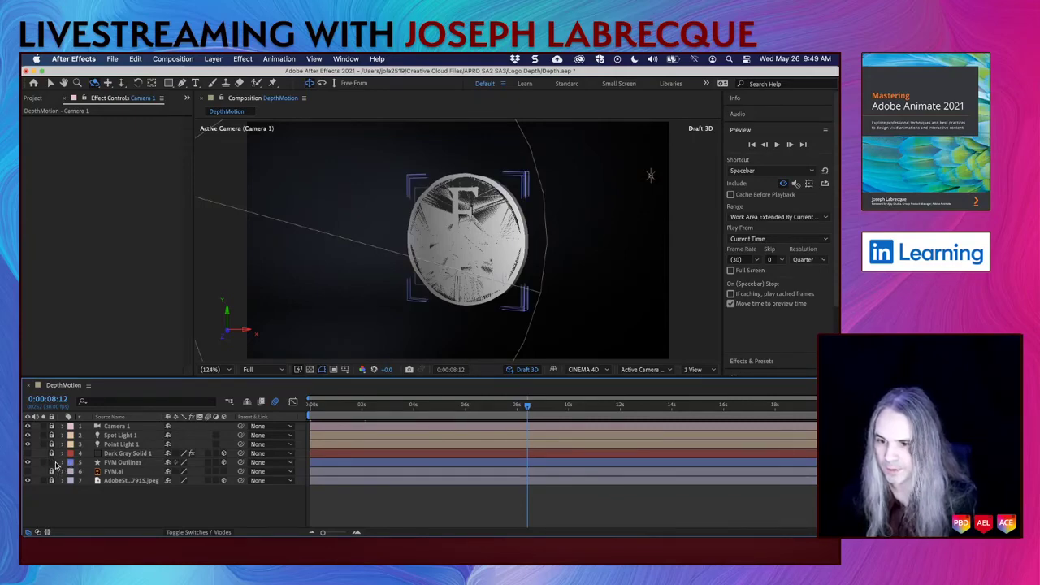
click(61, 463)
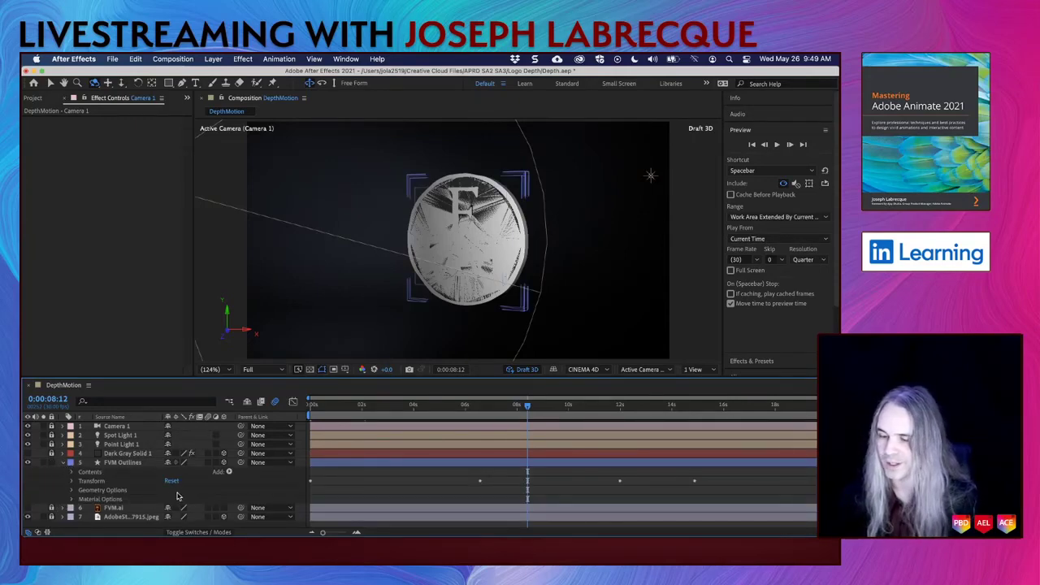
click(73, 480)
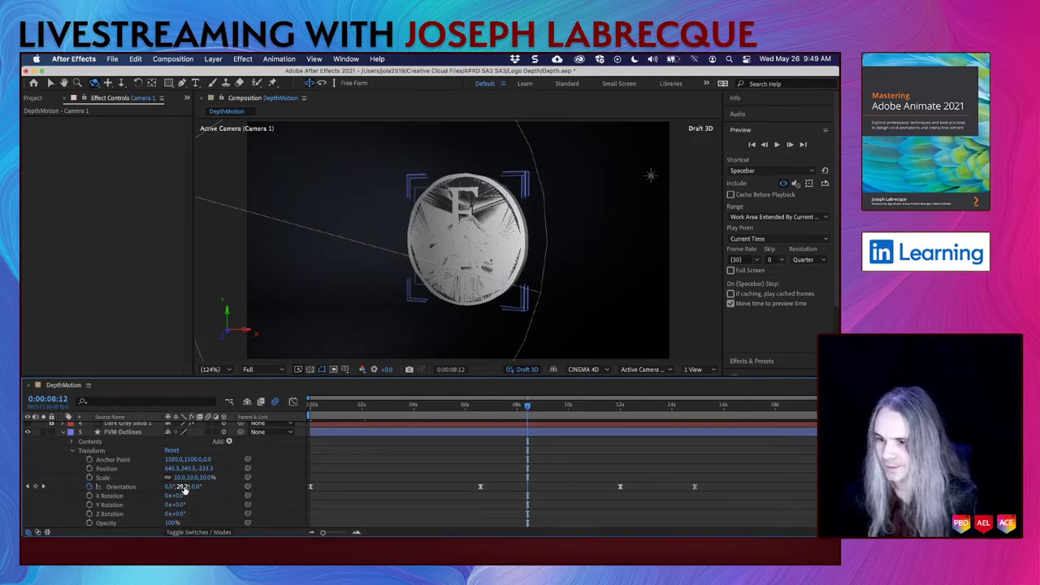
Step: Try a Y orientation of about 30.2° on FVM Outlines, revert it, and shift the layer's X position to 638.3
scroll(218, 507, down, 3)
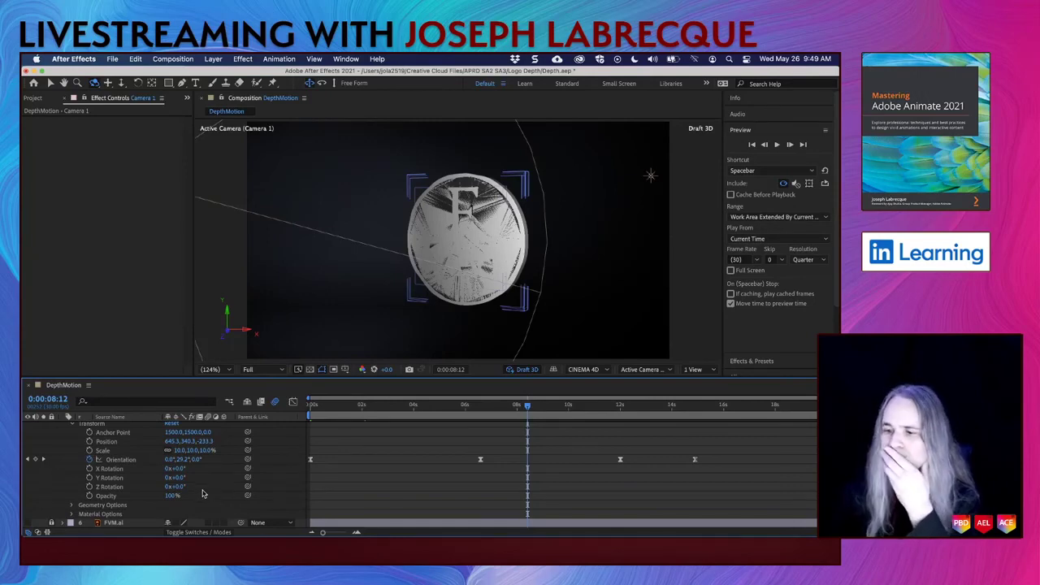
drag(182, 460, 182, 464)
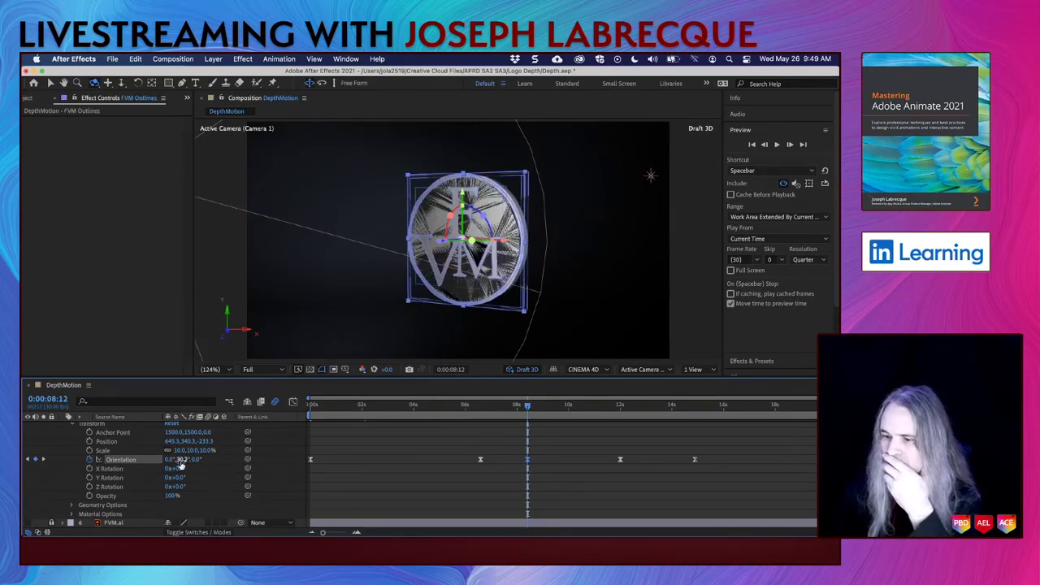
scroll(113, 495, up, 1)
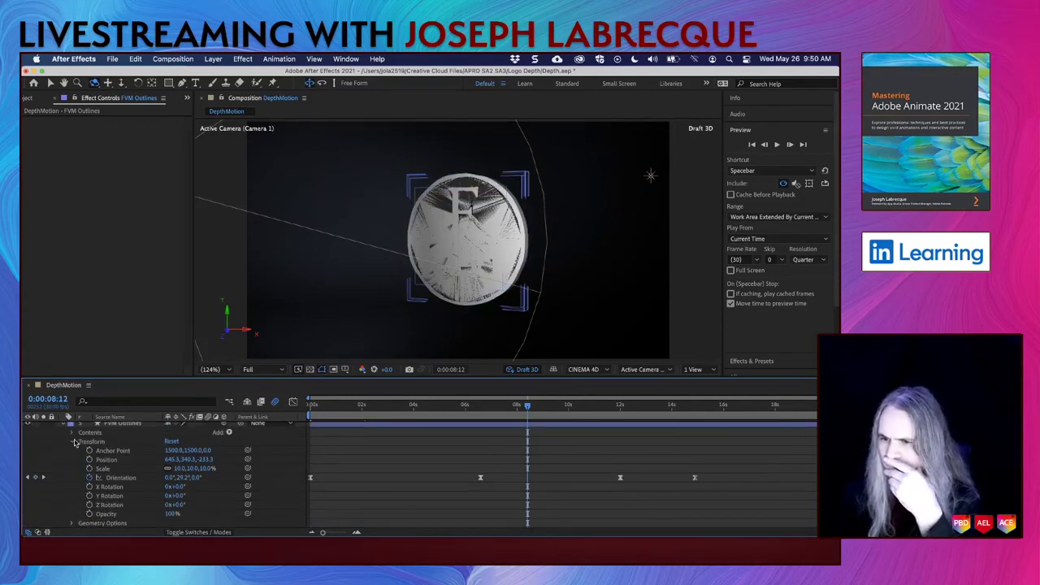
click(167, 459)
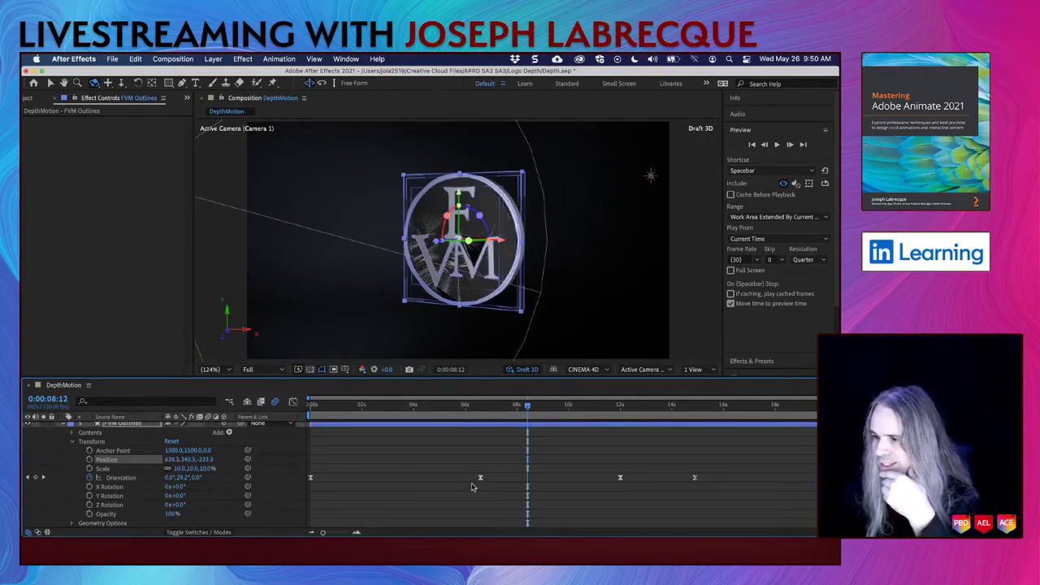
Step: Scrub to 0:00:17:04, overlay the grid on the composition to check the logo's centering, and hide the grid again
click(443, 408)
drag(399, 410, 753, 420)
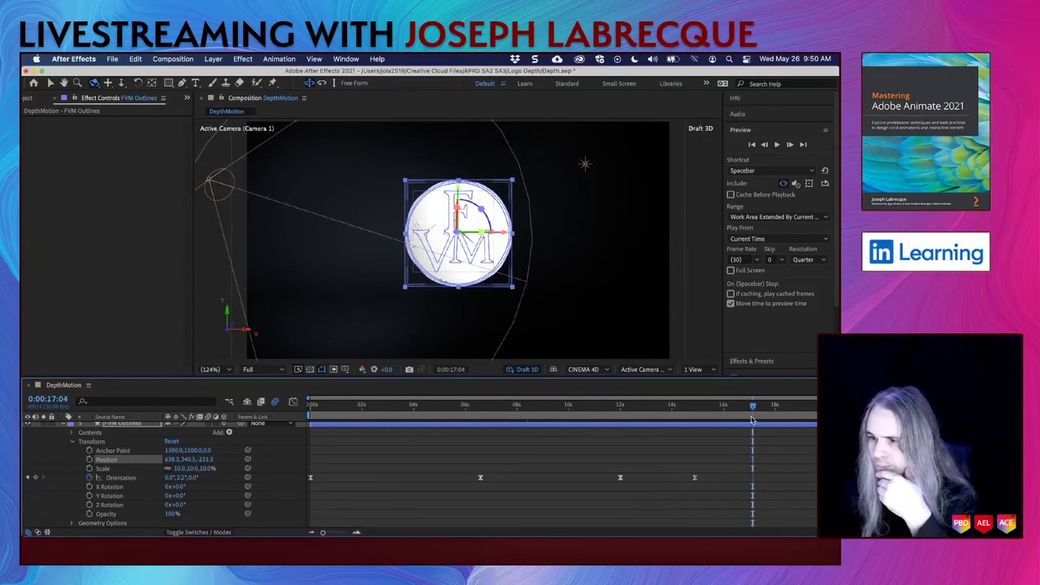
click(345, 370)
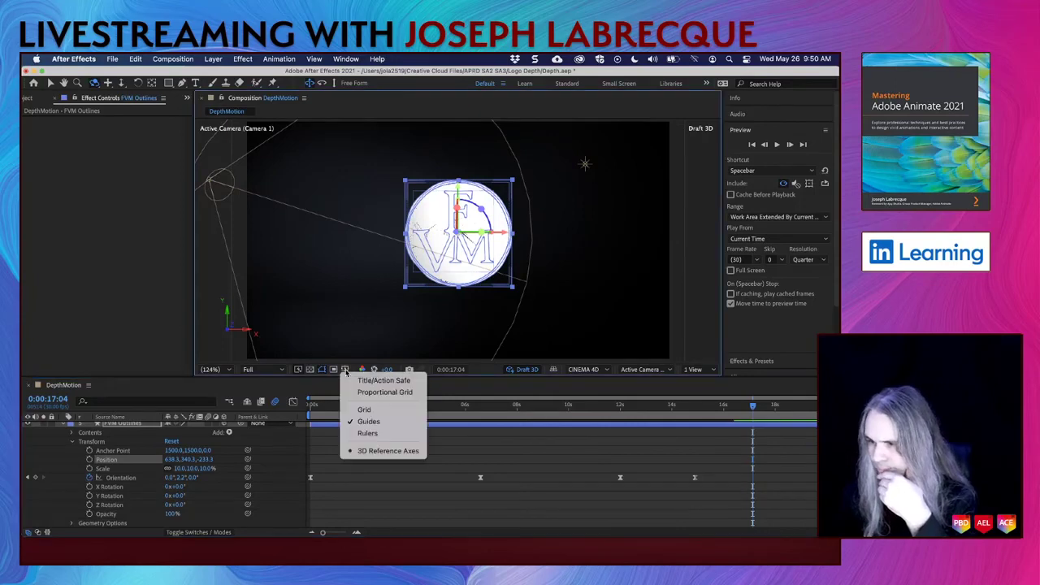
click(371, 413)
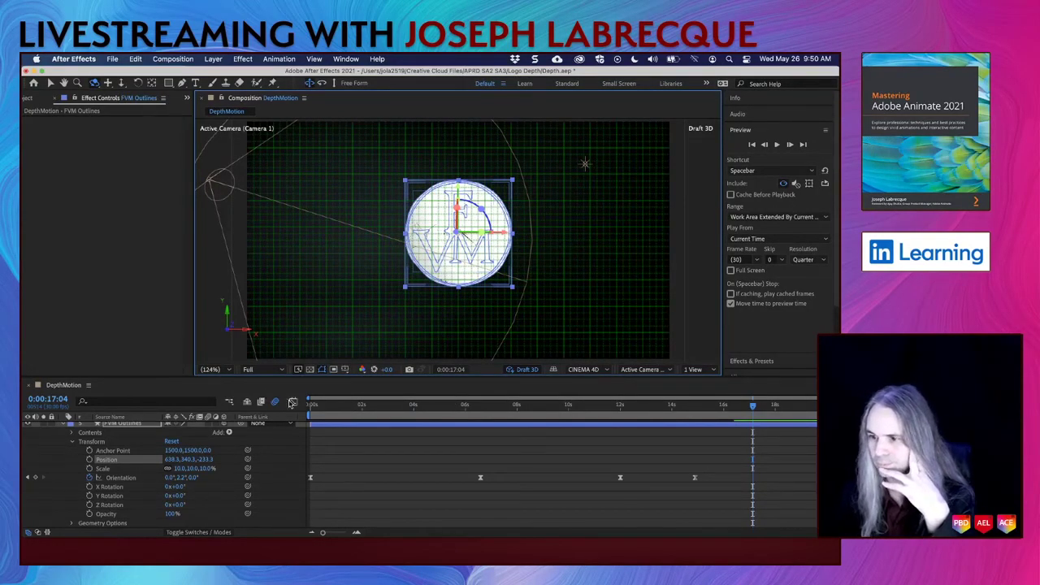
click(345, 373)
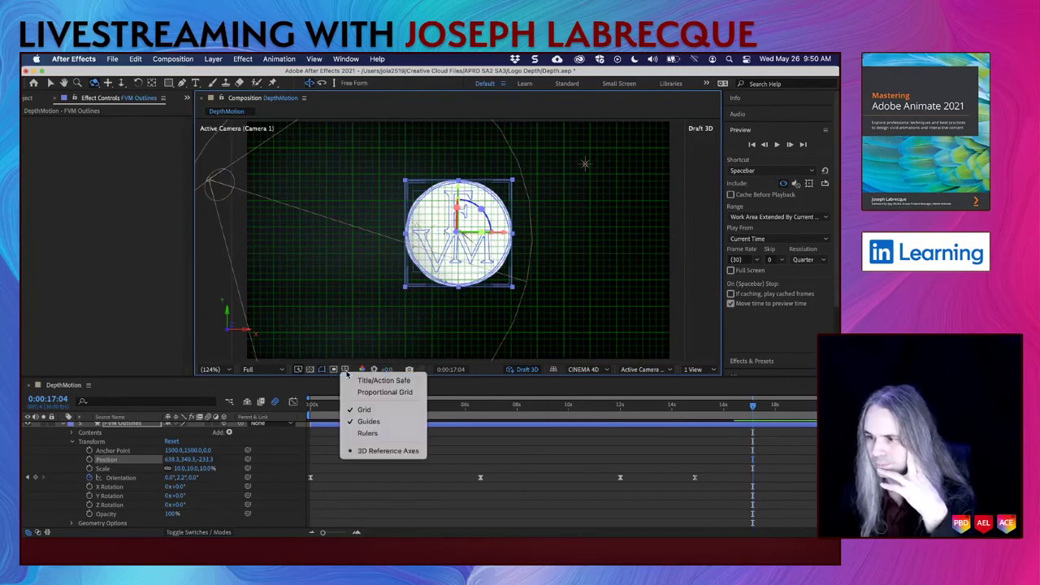
click(372, 412)
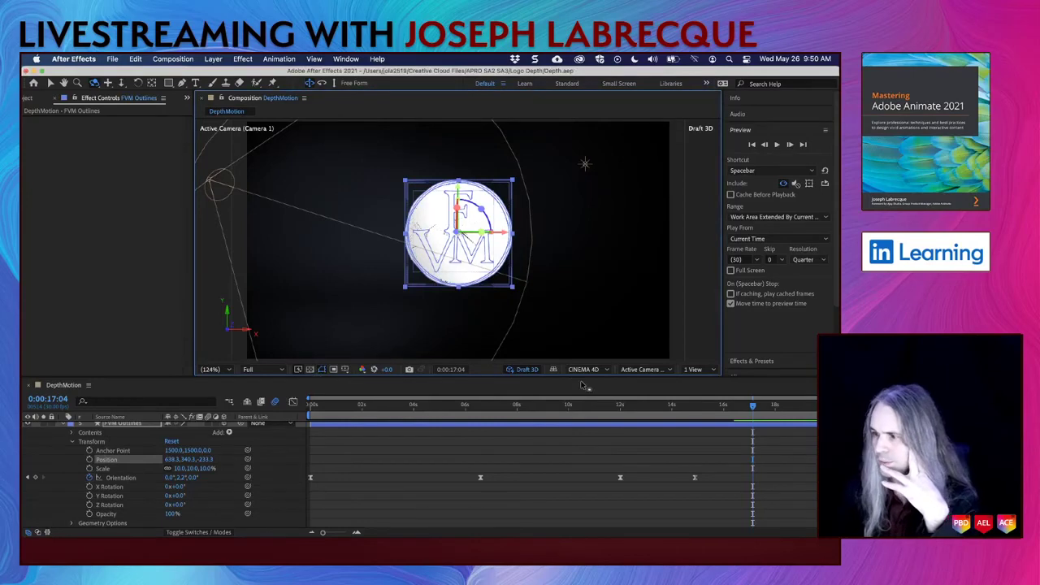
Step: Turn off Draft 3D and scrub to 0:00:10:29 to check the rendered logo
click(524, 370)
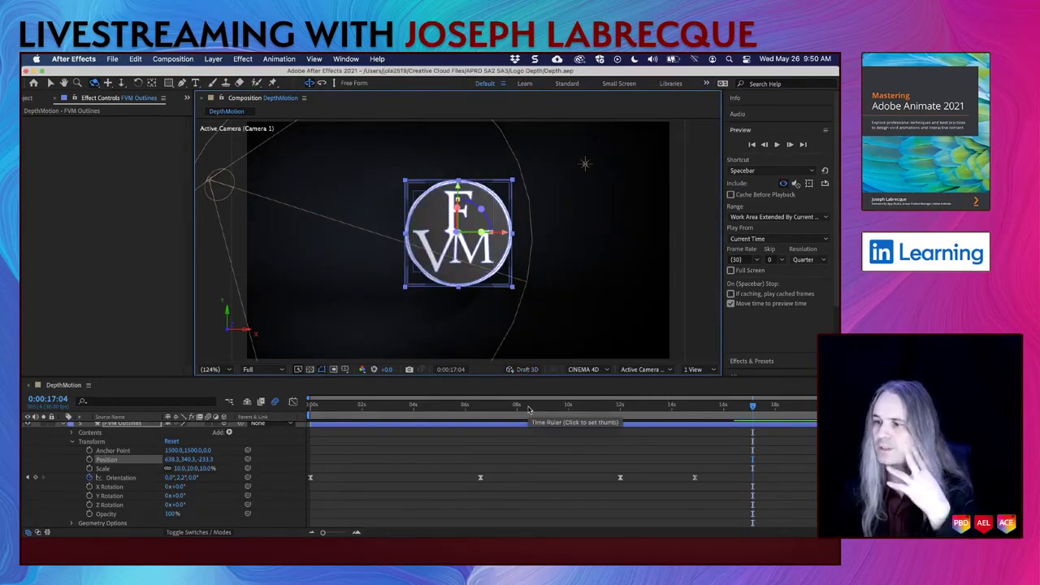
click(577, 405)
drag(558, 410, 593, 415)
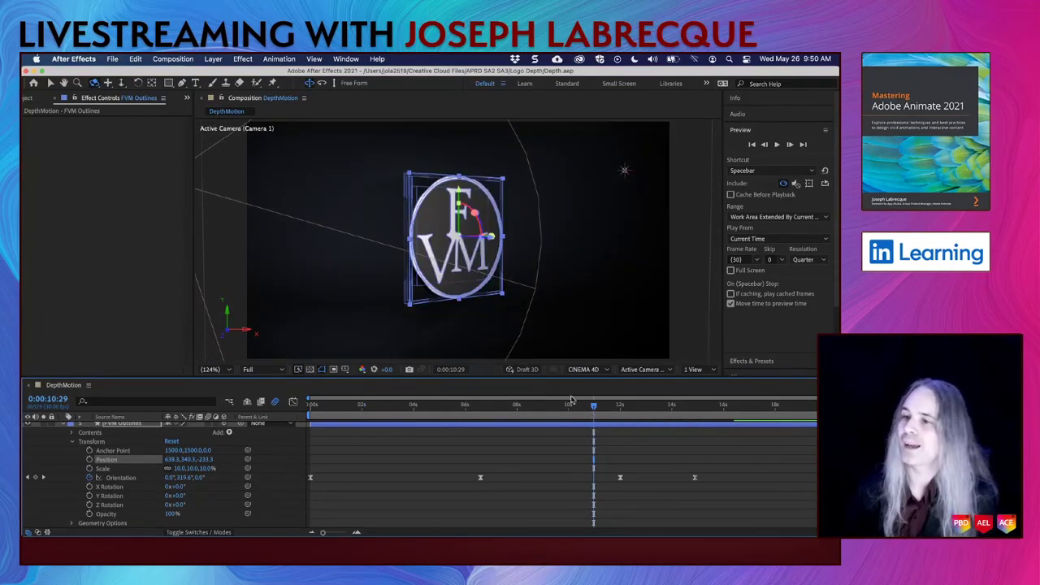
Step: Export the DepthMotion composition by adding it to the Adobe Media Encoder queue
click(130, 234)
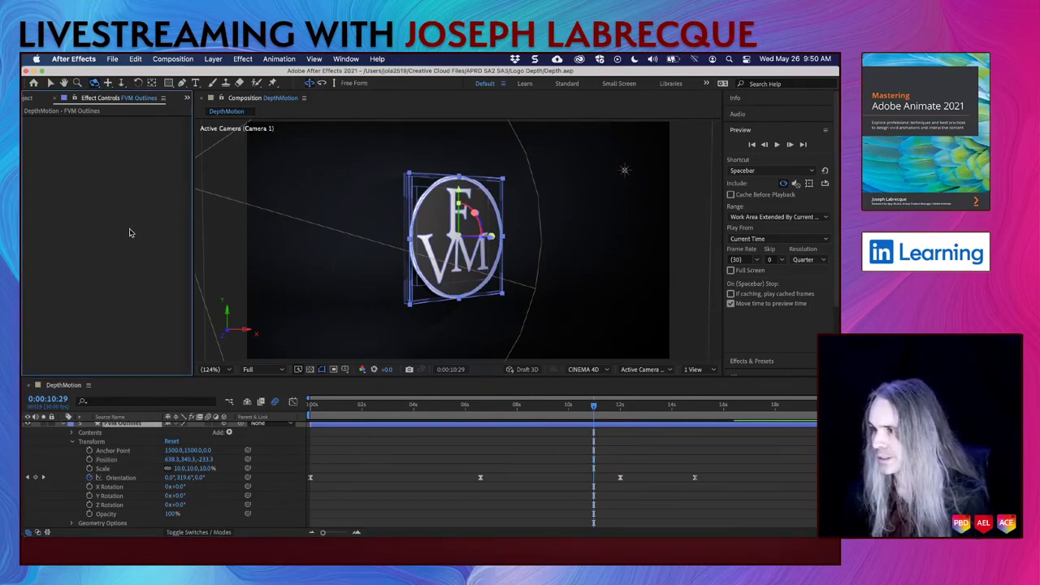
click(69, 62)
mouse_move(114, 61)
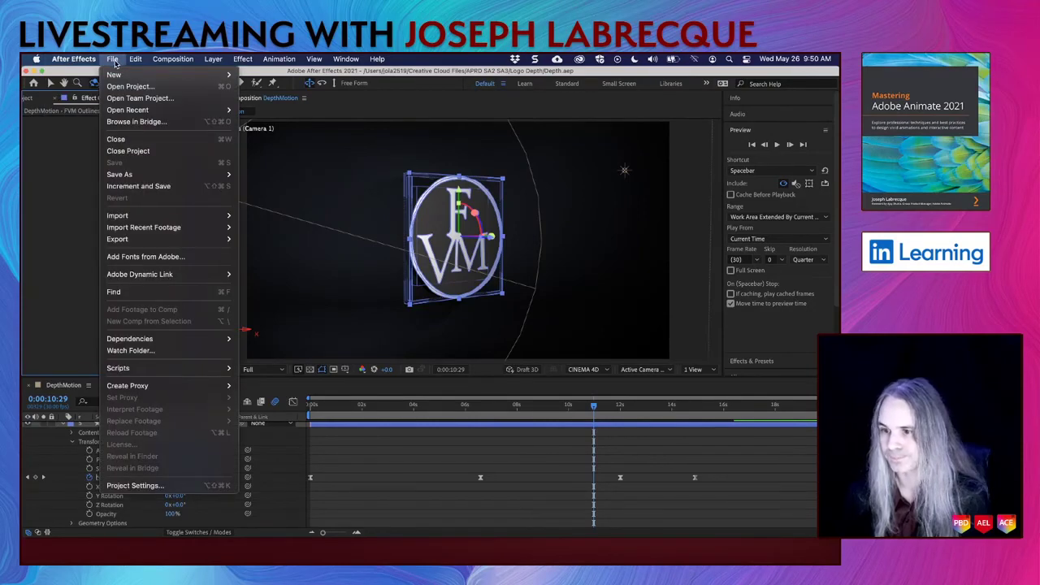
mouse_move(150, 242)
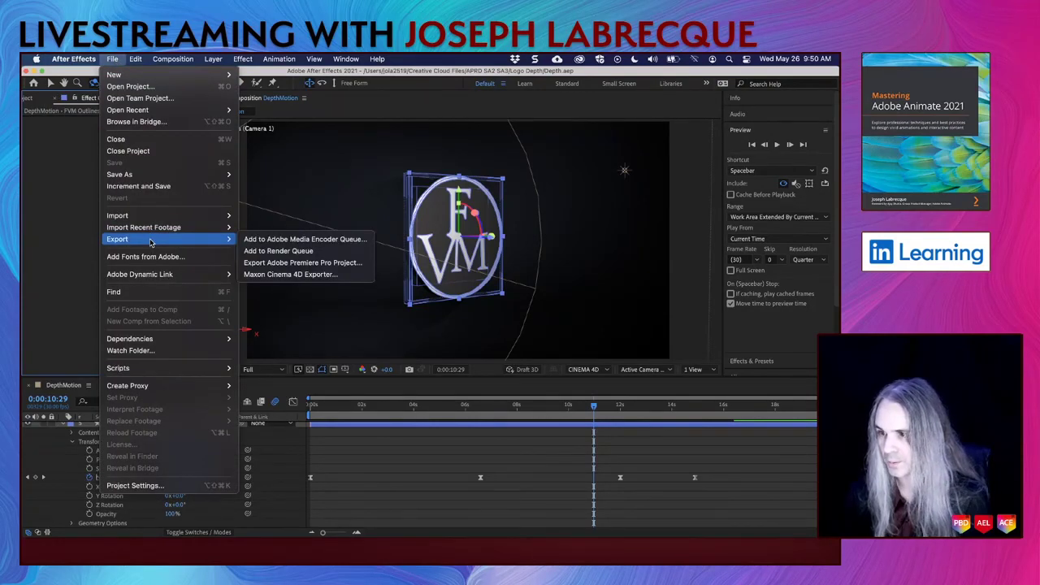
click(267, 240)
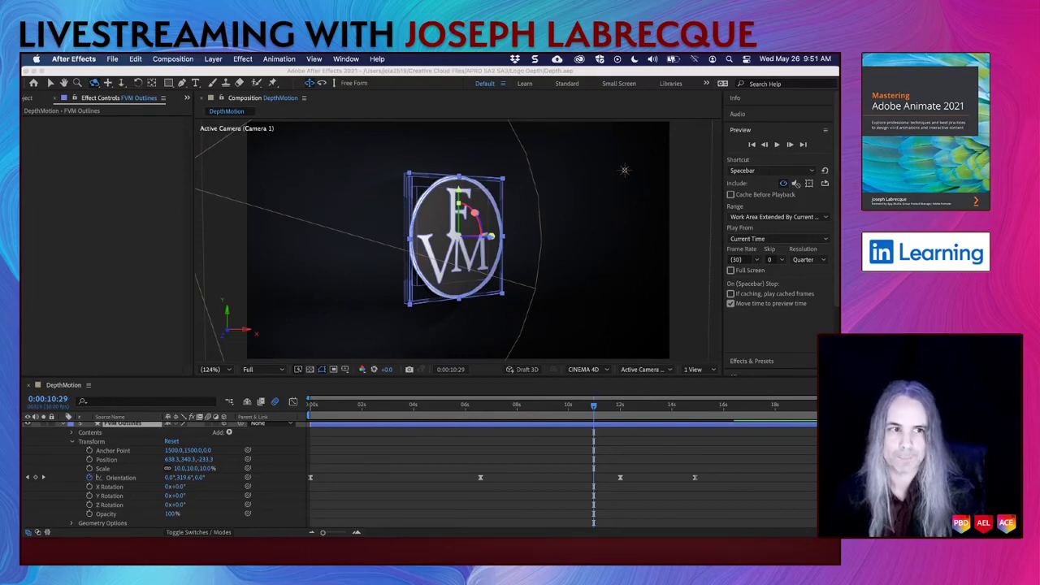
click(108, 243)
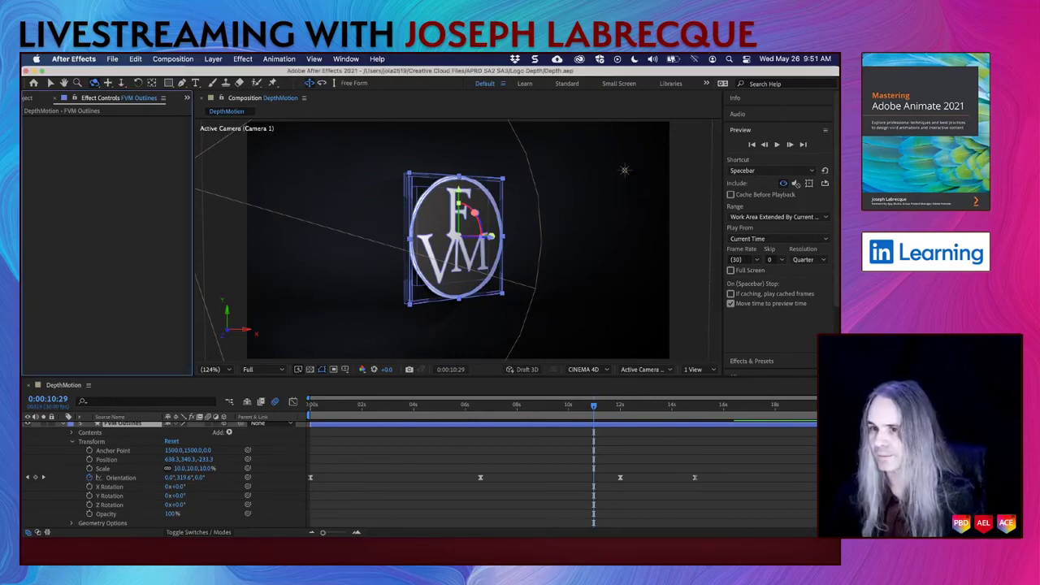